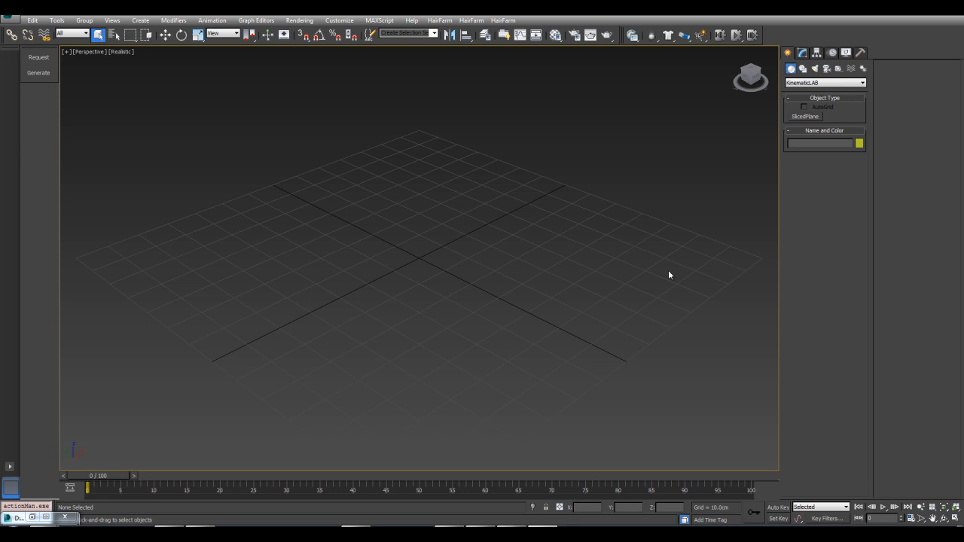
# Create a SlicedPlane about 141 by 81 cm from the KinematicLAB object set and hide the viewport grid.
pyautogui.click(809, 116)
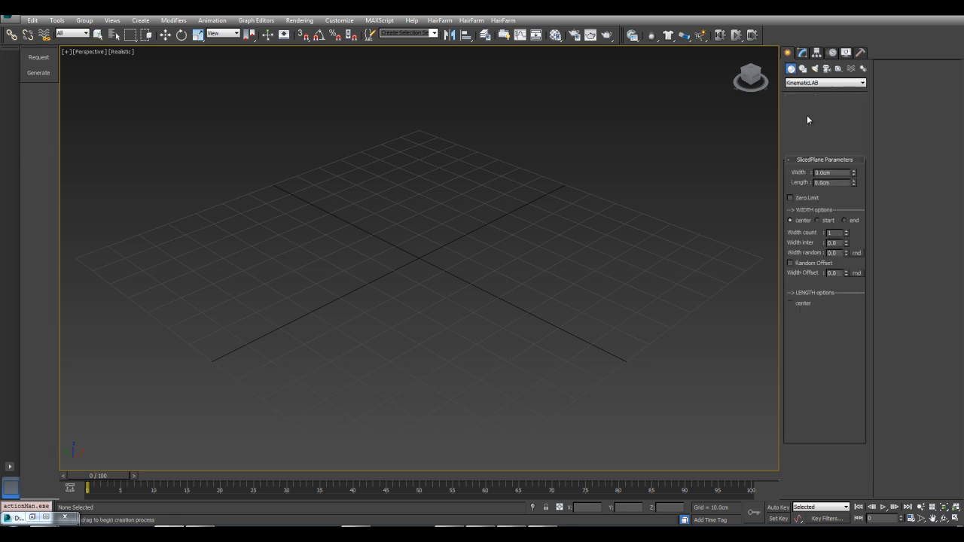
pyautogui.click(826, 83)
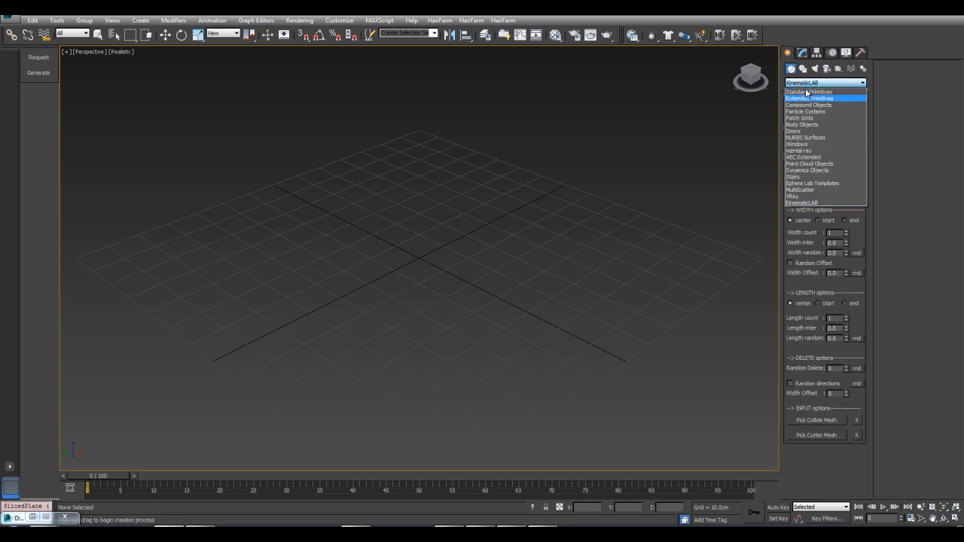
pyautogui.click(802, 203)
pyautogui.moveTo(474, 161); pyautogui.dragTo(356, 452)
pyautogui.rightClick(442, 302)
pyautogui.keyDown('alt'); pyautogui.moveTo(443, 303); pyautogui.dragTo(465, 320, button='middle'); pyautogui.keyUp('alt')
pyautogui.press('g')
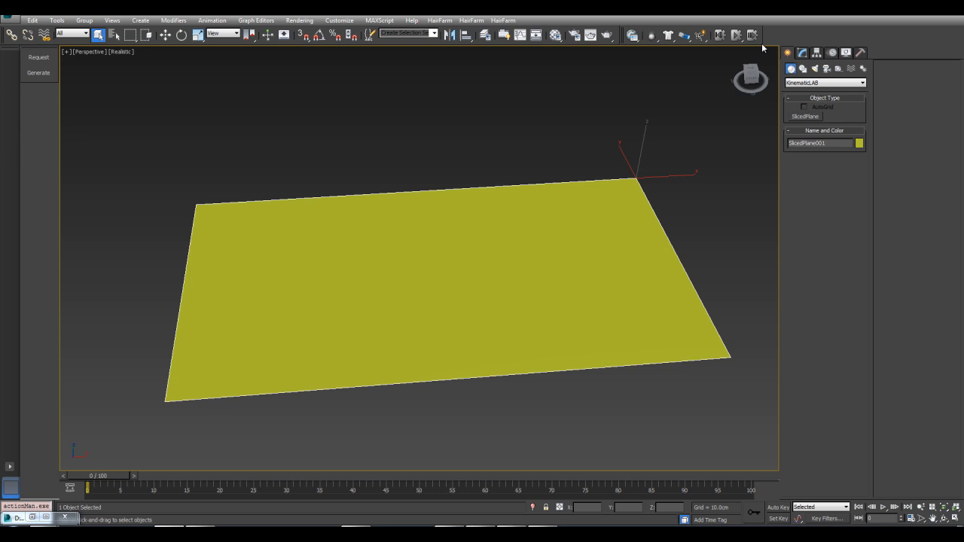
# Open the sliced plane's editable parameters and try out different overall width and length values.
pyautogui.click(801, 53)
pyautogui.keyDown('alt'); pyautogui.moveTo(585, 176); pyautogui.dragTo(584, 188, button='middle'); pyautogui.keyUp('alt')
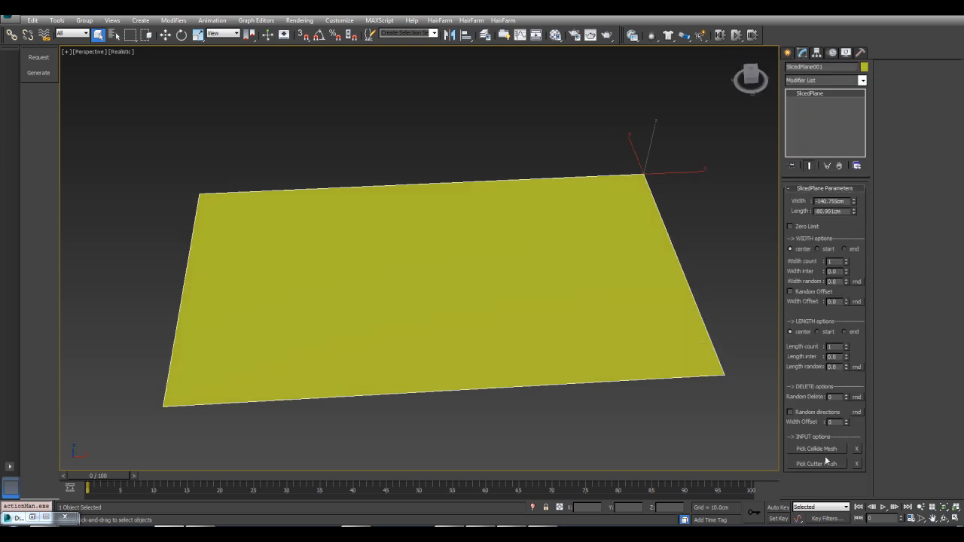
pyautogui.moveTo(854, 203); pyautogui.dragTo(853, 138)
pyautogui.moveTo(855, 214); pyautogui.dragTo(855, 162)
# Divide the sliced plane into a grid by setting both its width count and length count to 6.
pyautogui.click(847, 260)
pyautogui.click(846, 259)
pyautogui.click(847, 260)
pyautogui.click(847, 260)
pyautogui.click(847, 259)
pyautogui.click(847, 345)
pyautogui.click(847, 346)
pyautogui.click(847, 346)
pyautogui.click(847, 346)
pyautogui.click(846, 346)
# Add gaps between the tiles, setting the width inter to 2.5 and the length inter to 1.3.
pyautogui.keyDown('alt'); pyautogui.moveTo(571, 263); pyautogui.dragTo(522, 228, button='middle'); pyautogui.keyUp('alt')
pyautogui.moveTo(847, 272); pyautogui.dragTo(853, 269)
pyautogui.moveTo(846, 358); pyautogui.dragTo(864, 313)
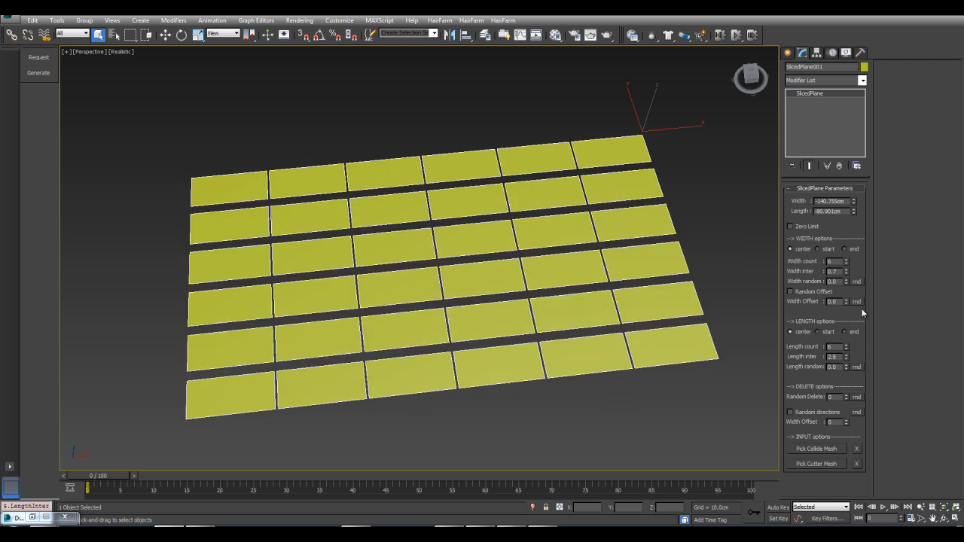
pyautogui.moveTo(848, 272); pyautogui.dragTo(868, 270)
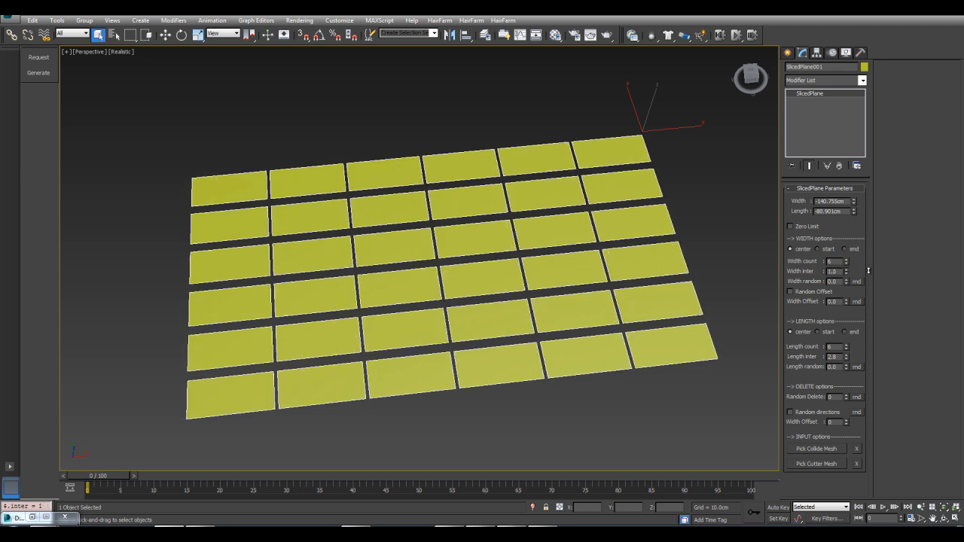
pyautogui.keyDown('alt'); pyautogui.moveTo(531, 241); pyautogui.dragTo(542, 276, button='middle'); pyautogui.keyUp('alt')
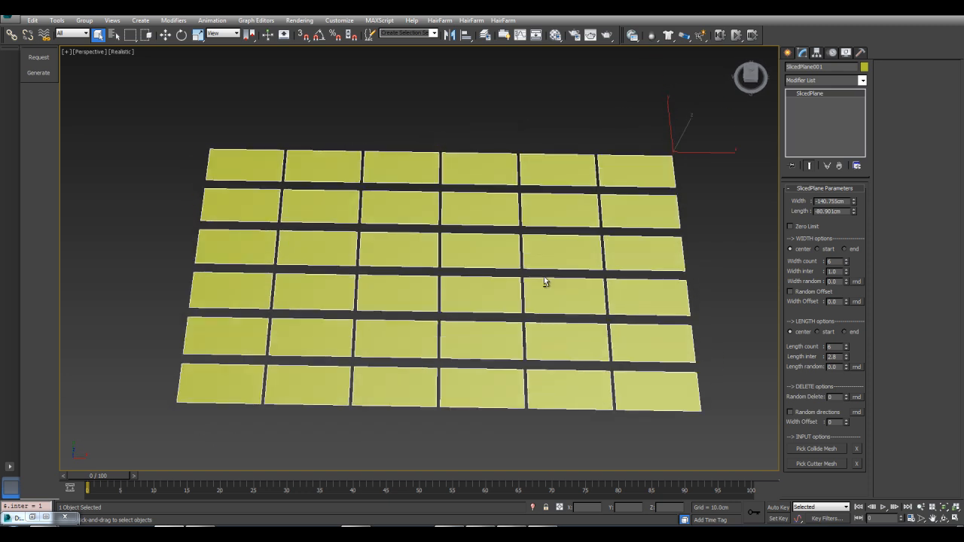
pyautogui.moveTo(846, 358); pyautogui.dragTo(850, 366)
pyautogui.moveTo(846, 273); pyautogui.dragTo(857, 305)
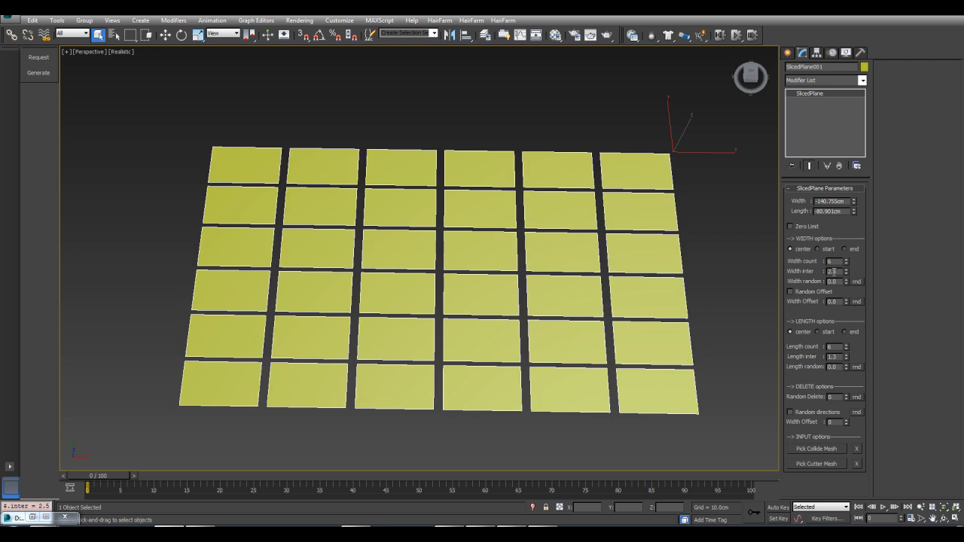
# Try larger length and width gaps between the tiles with the center alignment, discarding both changes.
pyautogui.moveTo(846, 357); pyautogui.dragTo(846, 318)
pyautogui.rightClick(846, 318)
pyautogui.moveTo(846, 274); pyautogui.dragTo(845, 216)
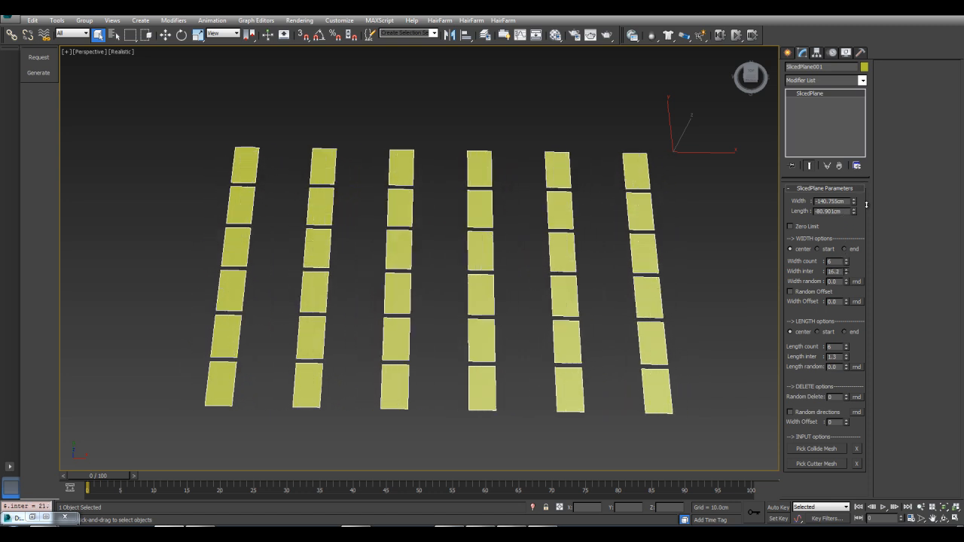
pyautogui.rightClick(846, 216)
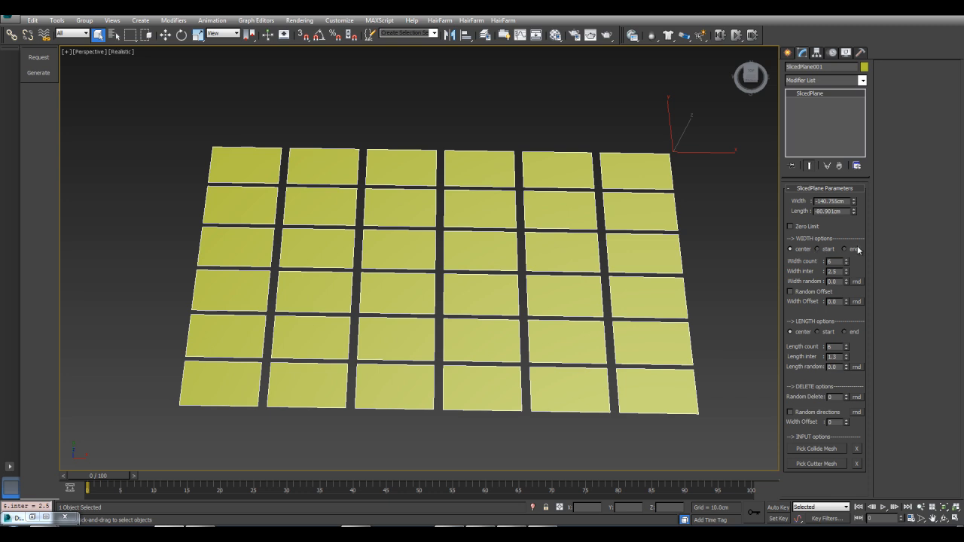
# Try larger width gaps under other width alignments, including start, and restore the center alignment.
pyautogui.moveTo(846, 274); pyautogui.dragTo(840, 177)
pyautogui.rightClick(840, 176)
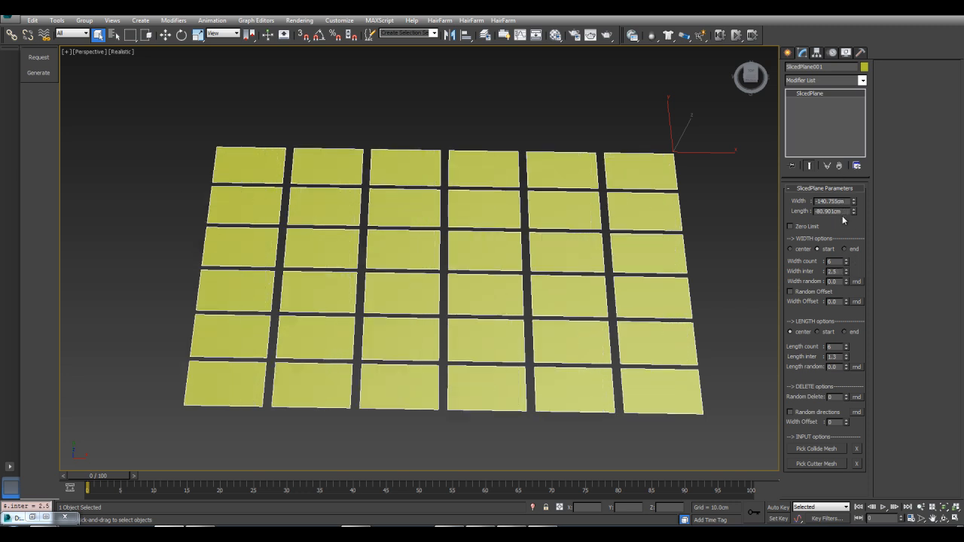
pyautogui.moveTo(846, 275); pyautogui.dragTo(827, 174)
pyautogui.rightClick(827, 174)
pyautogui.click(803, 250)
pyautogui.moveTo(847, 275); pyautogui.dragTo(828, 167)
pyautogui.rightClick(828, 167)
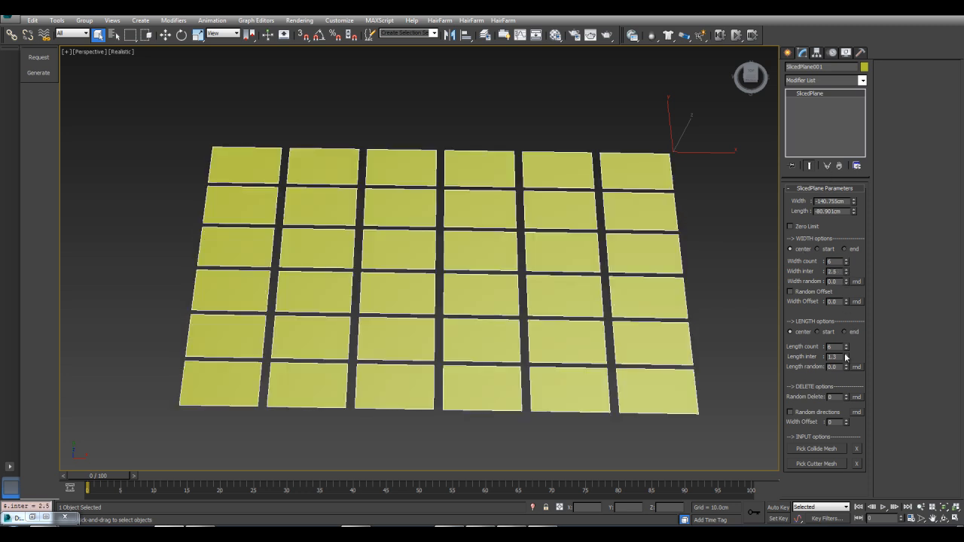
# Try larger length gaps with the center, start and end length alignments, and restore the center alignment.
pyautogui.moveTo(846, 361); pyautogui.dragTo(839, 301)
pyautogui.rightClick(839, 301)
pyautogui.click(830, 332)
pyautogui.moveTo(846, 361); pyautogui.dragTo(842, 311)
pyautogui.rightClick(841, 312)
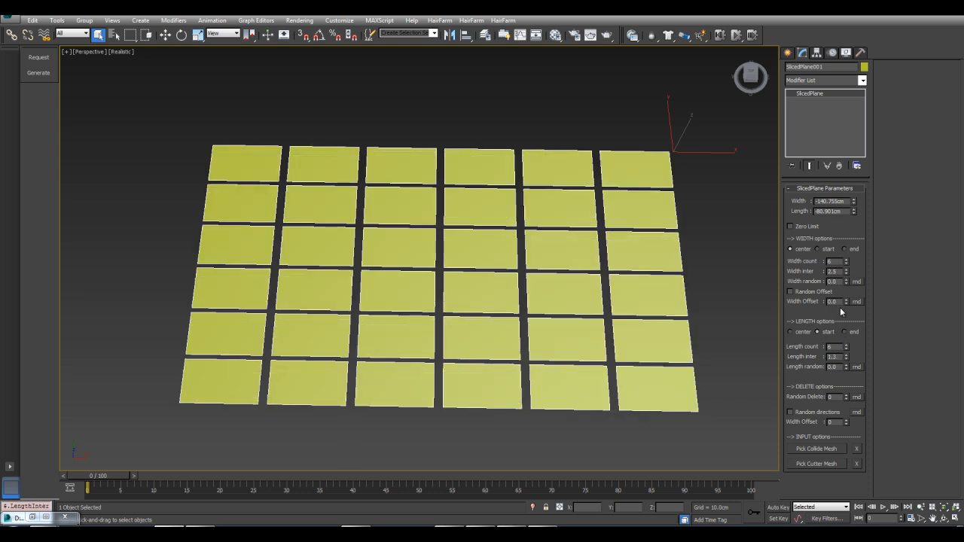
pyautogui.click(845, 332)
pyautogui.moveTo(846, 360); pyautogui.dragTo(845, 307)
pyautogui.rightClick(845, 307)
pyautogui.click(800, 332)
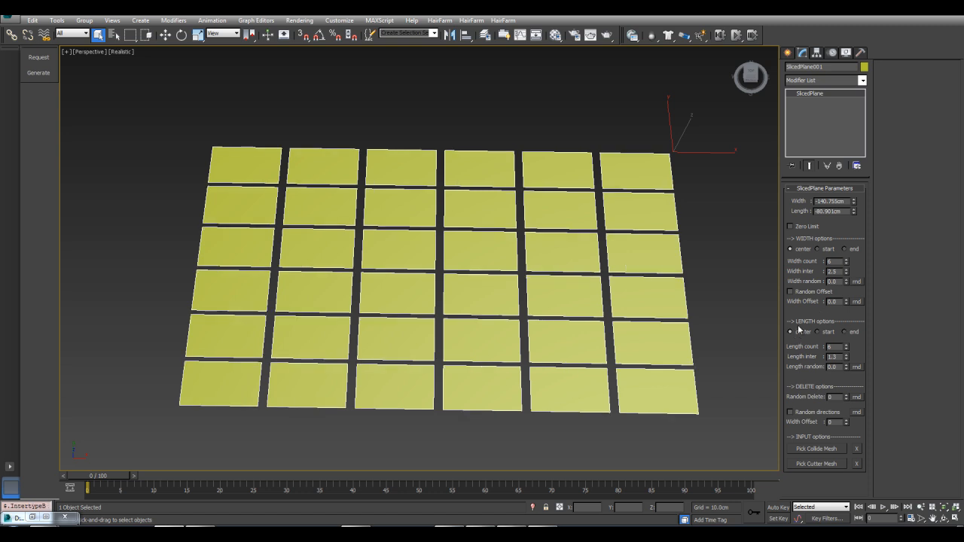
# Set the width random value to 1.0 to vary the column widths.
pyautogui.moveTo(848, 273); pyautogui.dragTo(853, 258)
pyautogui.rightClick(853, 258)
pyautogui.moveTo(846, 281); pyautogui.dragTo(846, 273)
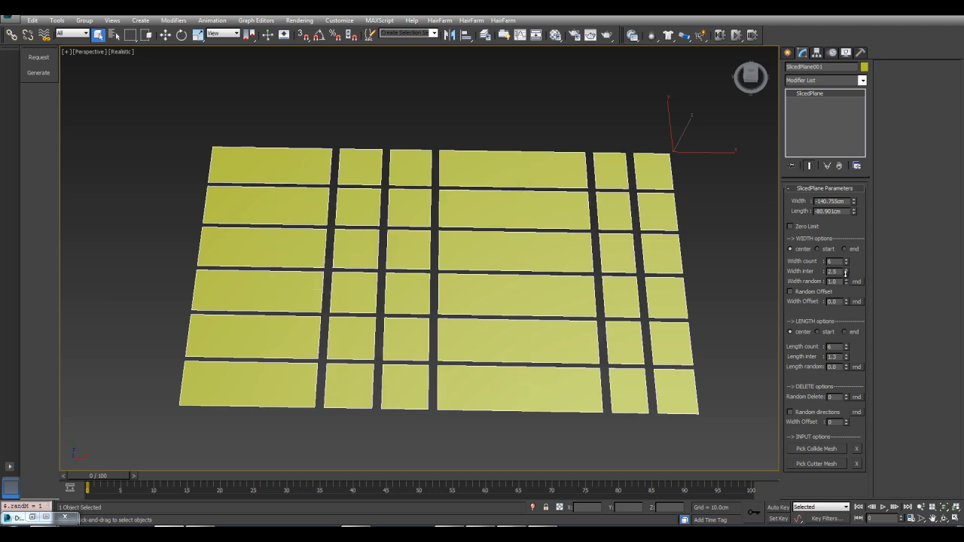
# Reseed the random column widths repeatedly to go through different layouts.
pyautogui.click(856, 282)
pyautogui.click(856, 283)
pyautogui.click(856, 283)
pyautogui.click(856, 282)
pyautogui.click(856, 283)
pyautogui.click(856, 283)
pyautogui.click(856, 284)
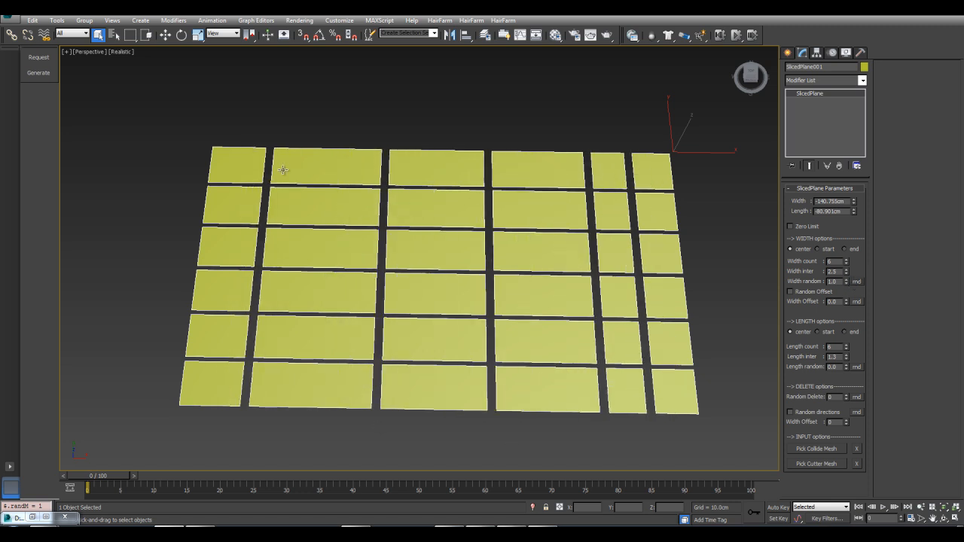
pyautogui.click(856, 282)
pyautogui.click(856, 282)
pyautogui.click(857, 283)
pyautogui.click(856, 283)
pyautogui.click(857, 282)
pyautogui.click(857, 282)
pyautogui.click(856, 283)
pyautogui.click(857, 283)
pyautogui.click(857, 283)
pyautogui.click(856, 283)
pyautogui.click(856, 283)
pyautogui.click(857, 282)
pyautogui.click(856, 283)
pyautogui.click(861, 281)
pyautogui.click(861, 281)
pyautogui.click(861, 281)
pyautogui.moveTo(604, 241); pyautogui.dragTo(611, 249, button='middle')
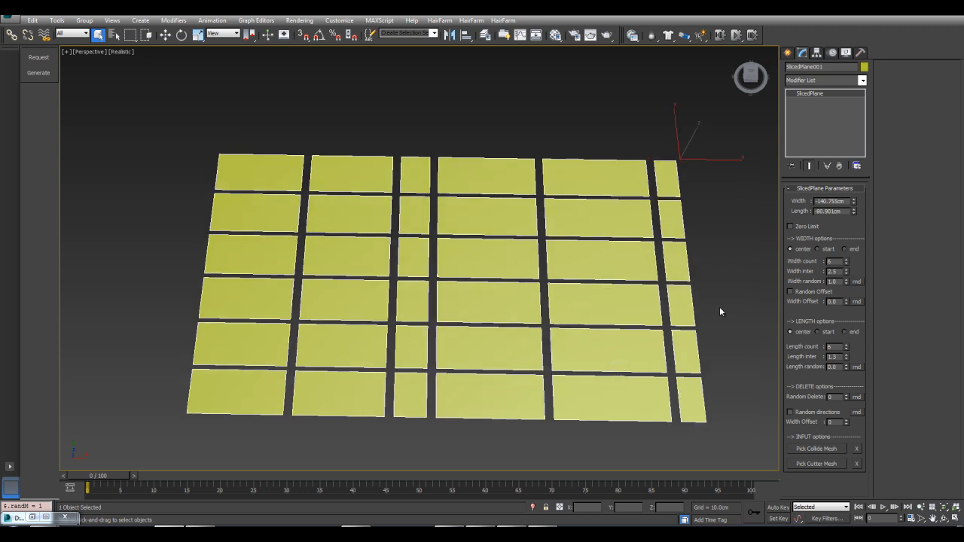
# Set the length inter to 1.0, the width inter to 0.9 and the length random to 1.0.
pyautogui.moveTo(846, 361)
pyautogui.mouseDown()
pyautogui.moveTo(847, 373)
pyautogui.moveTo(846, 363)
pyautogui.mouseUp()
pyautogui.moveTo(846, 272); pyautogui.dragTo(845, 316)
pyautogui.moveTo(847, 368); pyautogui.dragTo(848, 334)
# Raise the length count to 11 and reseed the random row heights several times.
pyautogui.click(857, 367)
pyautogui.click(858, 367)
pyautogui.click(858, 367)
pyautogui.click(858, 366)
pyautogui.click(857, 367)
pyautogui.moveTo(847, 348); pyautogui.dragTo(846, 345)
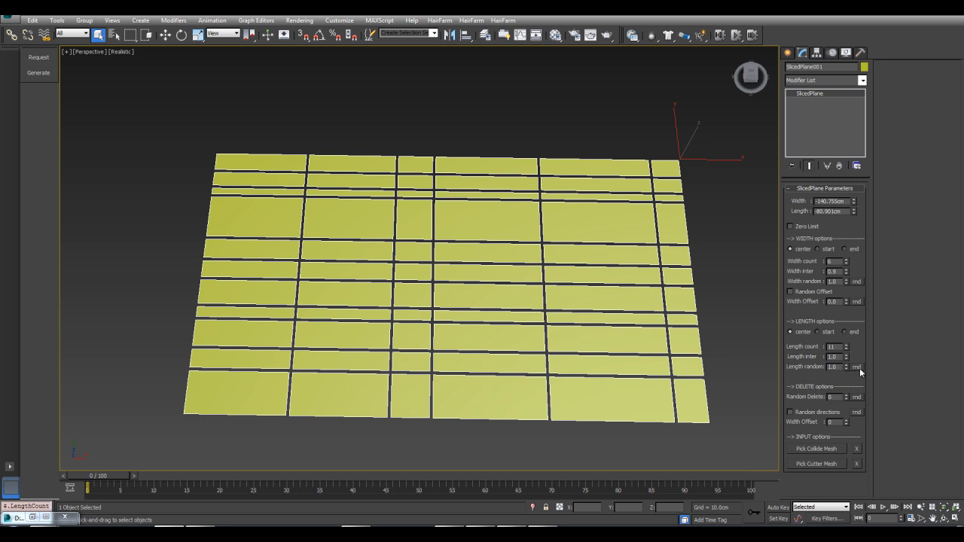
pyautogui.click(858, 367)
pyautogui.click(857, 367)
pyautogui.click(858, 367)
# Raise the width count to 12 and reseed the random column widths several times.
pyautogui.click(858, 281)
pyautogui.click(858, 282)
pyautogui.moveTo(846, 271); pyautogui.dragTo(847, 260)
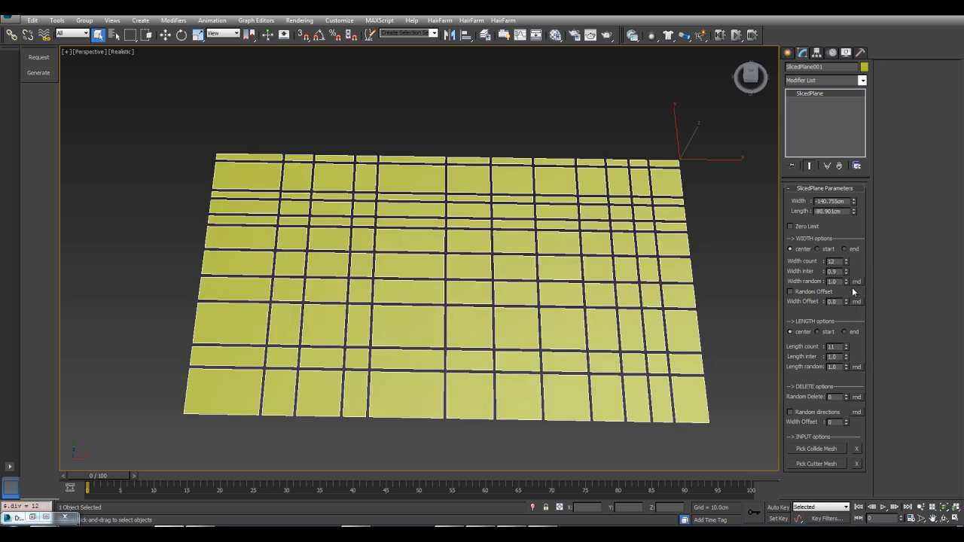
pyautogui.click(856, 282)
pyautogui.click(856, 282)
pyautogui.click(857, 282)
pyautogui.click(857, 282)
pyautogui.click(857, 282)
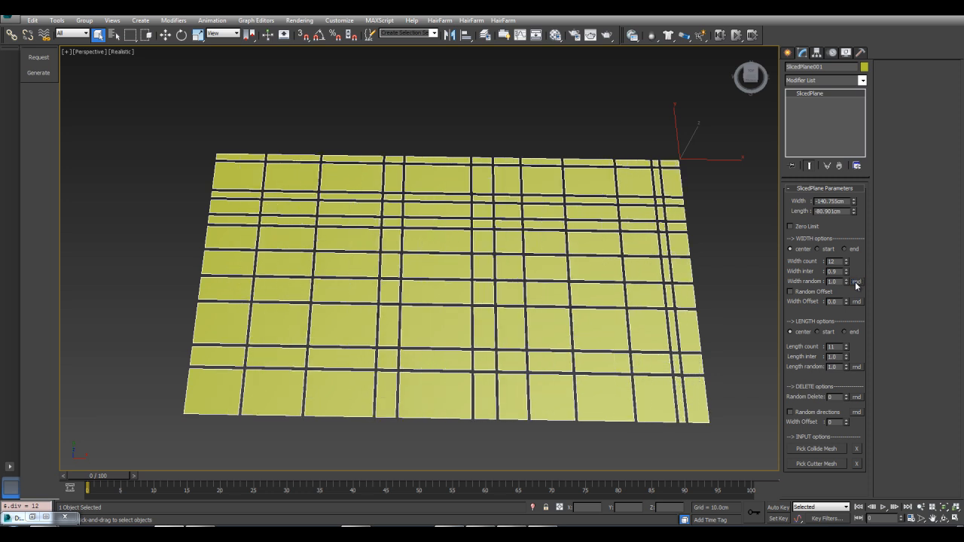
# Try out different gaps between the columns and set the width inter to 2.5.
pyautogui.moveTo(531, 205)
pyautogui.mouseDown(button='middle')
pyautogui.moveTo(532, 250)
pyautogui.moveTo(530, 206)
pyautogui.mouseUp(button='middle')
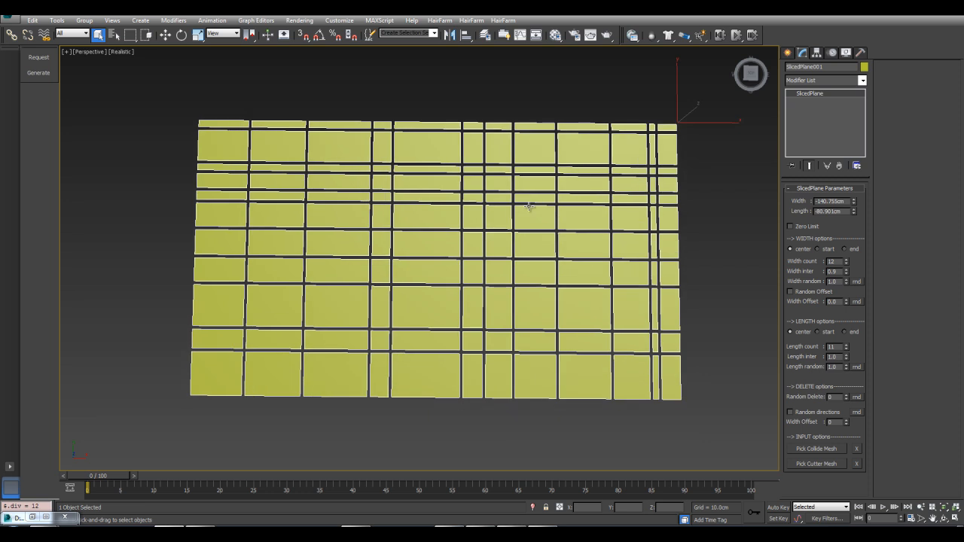
pyautogui.moveTo(507, 241)
pyautogui.mouseDown(button='middle')
pyautogui.moveTo(530, 263)
pyautogui.moveTo(517, 250)
pyautogui.mouseUp(button='middle')
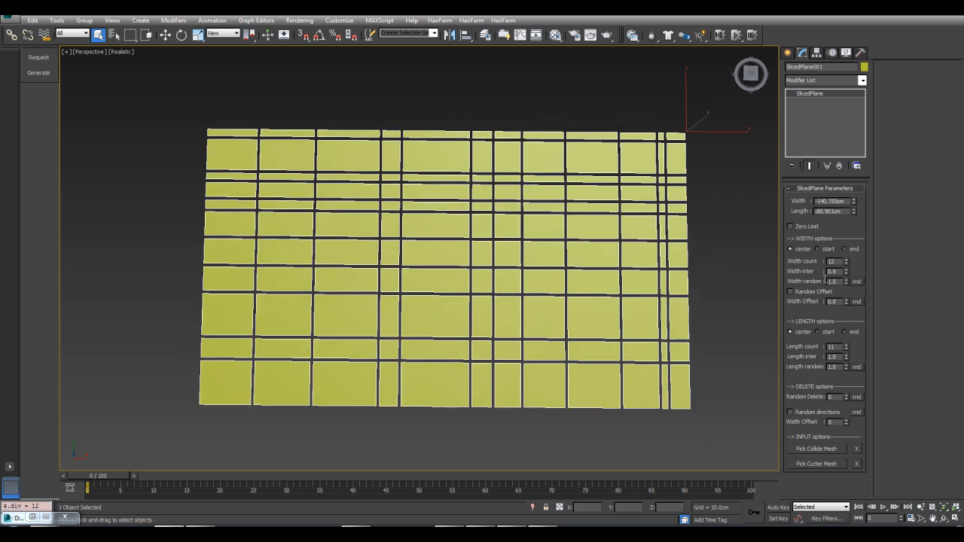
pyautogui.moveTo(848, 270); pyautogui.dragTo(669, 259)
pyautogui.moveTo(848, 274)
pyautogui.mouseDown()
pyautogui.moveTo(843, 241)
pyautogui.moveTo(860, 264)
pyautogui.moveTo(857, 244)
pyautogui.moveTo(865, 266)
pyautogui.mouseUp()
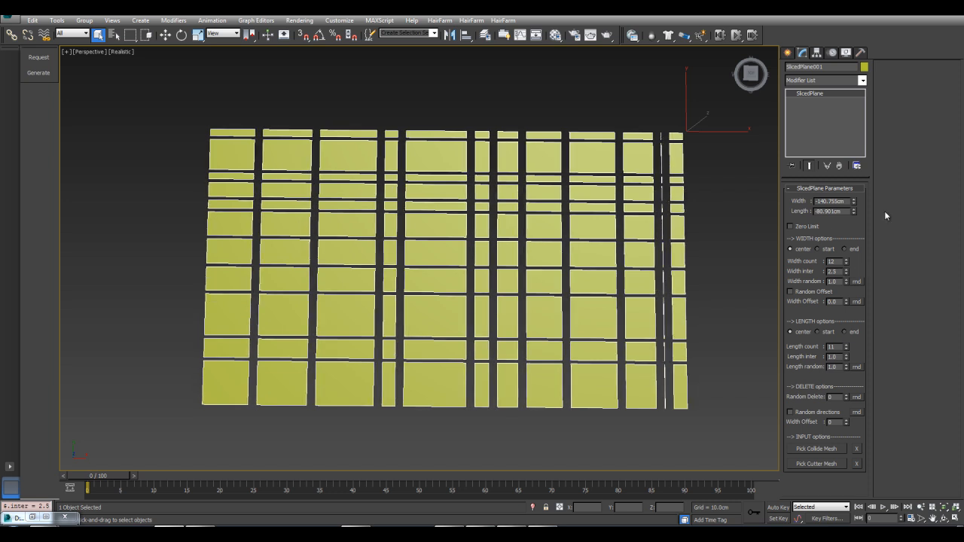
# Enable Zero Limit, set the width inter to 3.3 and switch the width alignment to start.
pyautogui.click(799, 228)
pyautogui.moveTo(850, 275); pyautogui.dragTo(853, 187)
pyautogui.click(817, 248)
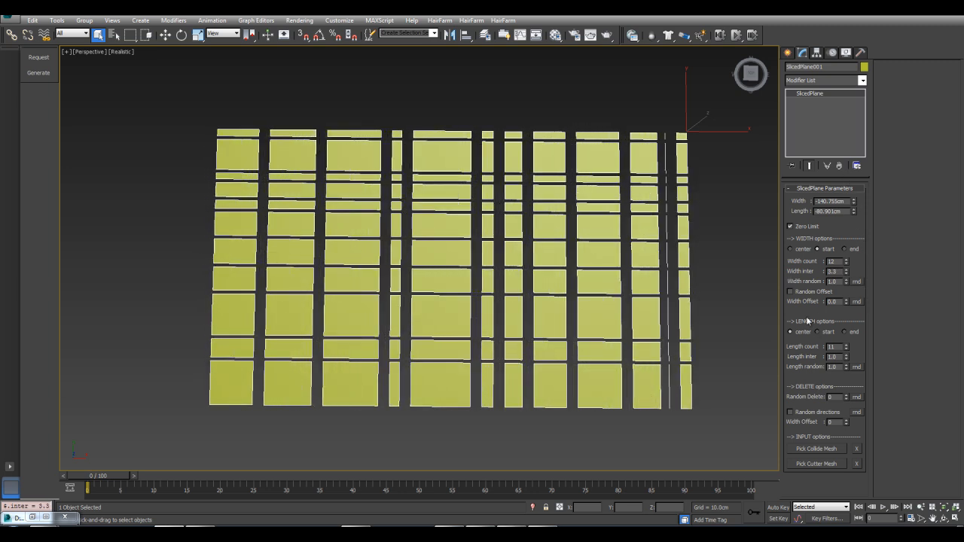
# Test large row gaps with the zero limit active and set the length inter to 2.0.
pyautogui.moveTo(846, 360); pyautogui.dragTo(848, 350)
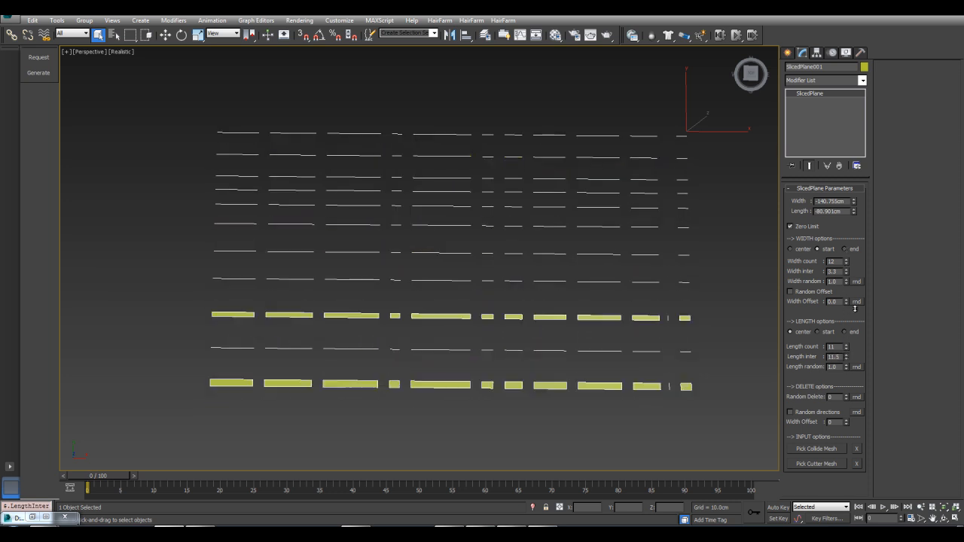
pyautogui.moveTo(846, 304); pyautogui.dragTo(859, 359)
pyautogui.moveTo(627, 202); pyautogui.dragTo(638, 225, button='middle')
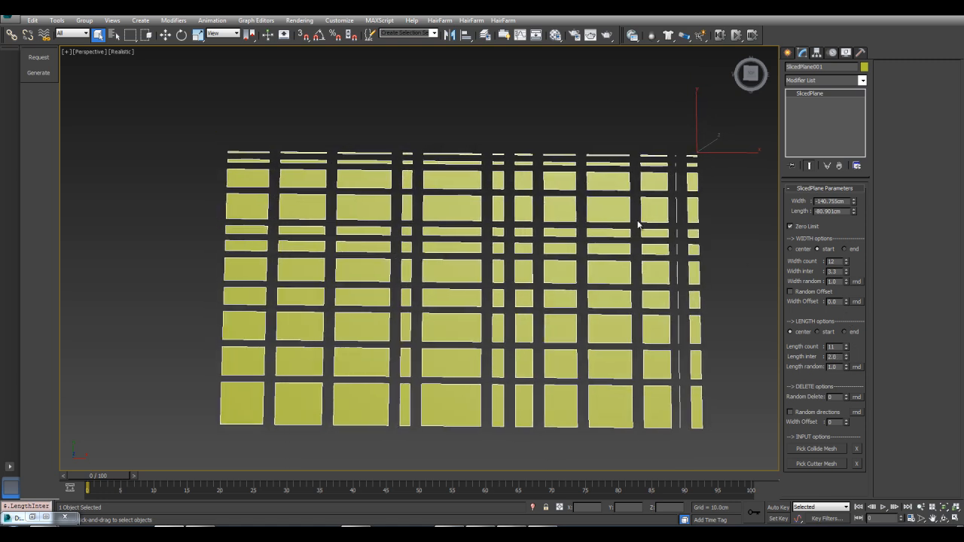
# Reset the inter and random values of both the length and width options to 0.0.
pyautogui.rightClick(846, 357)
pyautogui.rightClick(846, 367)
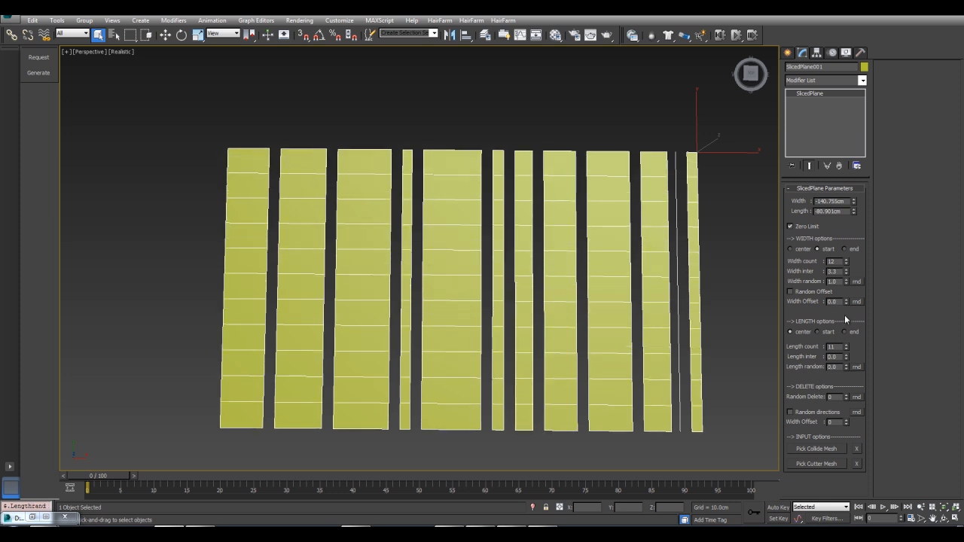
pyautogui.rightClick(846, 282)
pyautogui.rightClick(846, 272)
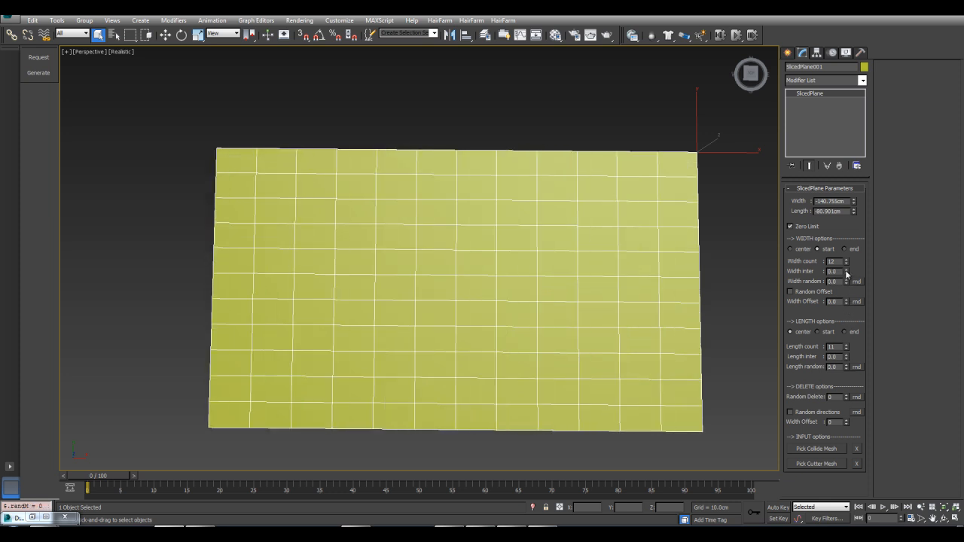
# Add thin joints between the tiles with a width inter of 0.6 and a length inter of 0.7.
pyautogui.moveTo(845, 273); pyautogui.dragTo(845, 266)
pyautogui.moveTo(846, 358); pyautogui.dragTo(847, 358)
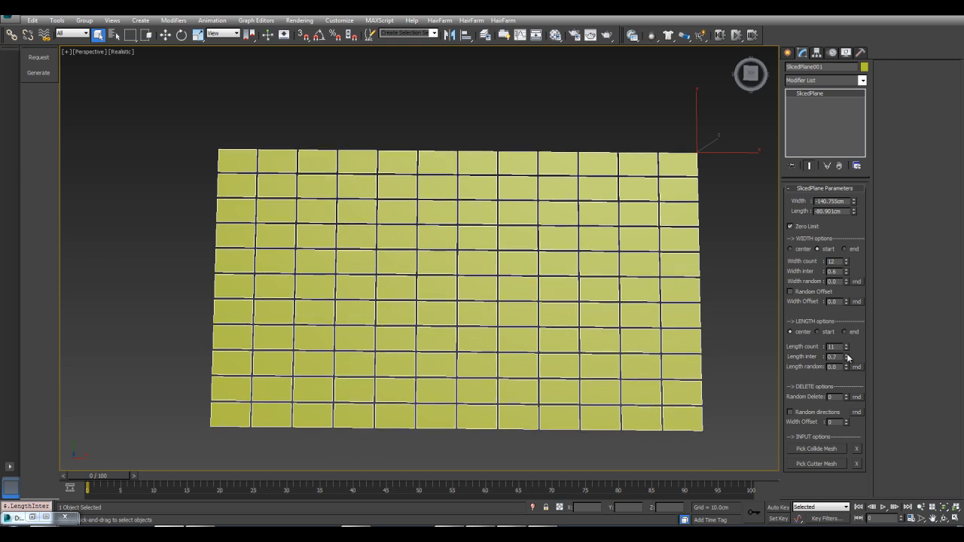
pyautogui.moveTo(615, 253); pyautogui.dragTo(608, 295, button='middle')
pyautogui.moveTo(321, 234); pyautogui.dragTo(301, 188, button='middle')
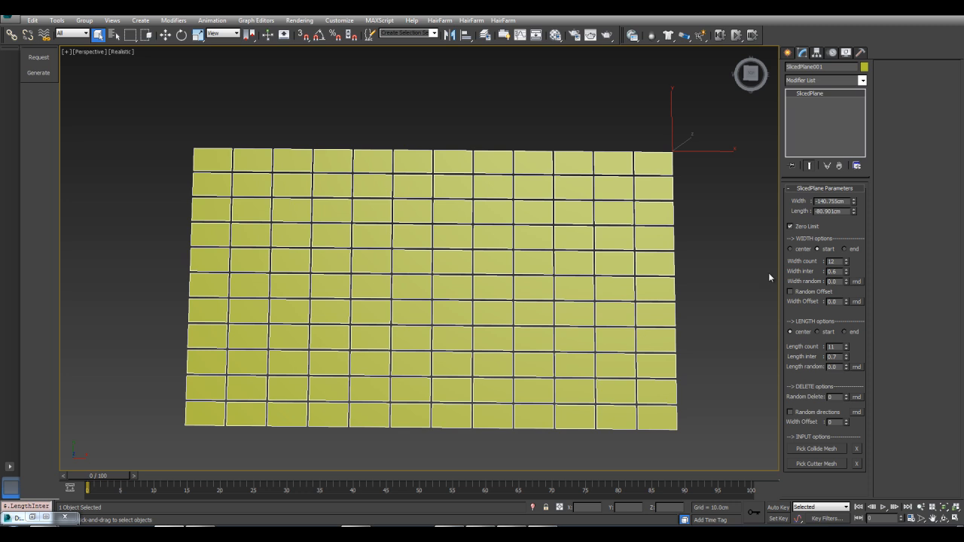
# Stagger the rows like bricks with a width offset of 5.3 and set the width random to 0.9.
pyautogui.moveTo(848, 300); pyautogui.dragTo(852, 273)
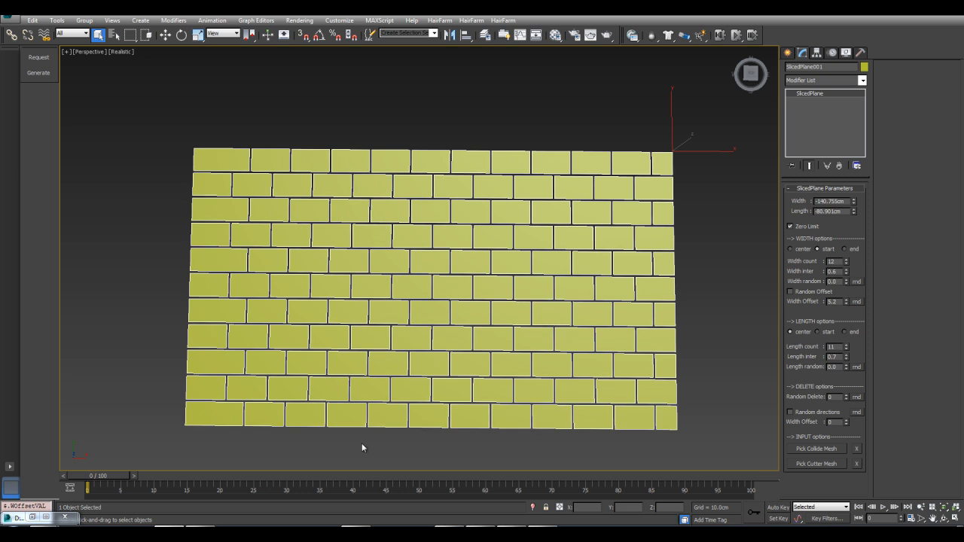
pyautogui.moveTo(847, 283)
pyautogui.mouseDown()
pyautogui.moveTo(848, 267)
pyautogui.moveTo(847, 299)
pyautogui.mouseUp()
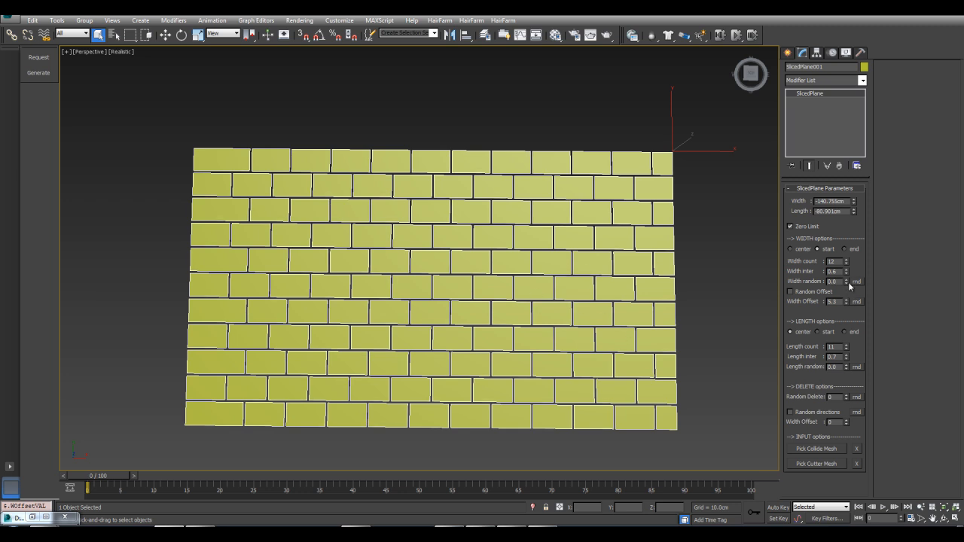
pyautogui.moveTo(848, 281)
pyautogui.mouseDown()
pyautogui.moveTo(847, 268)
pyautogui.moveTo(846, 276)
pyautogui.mouseUp()
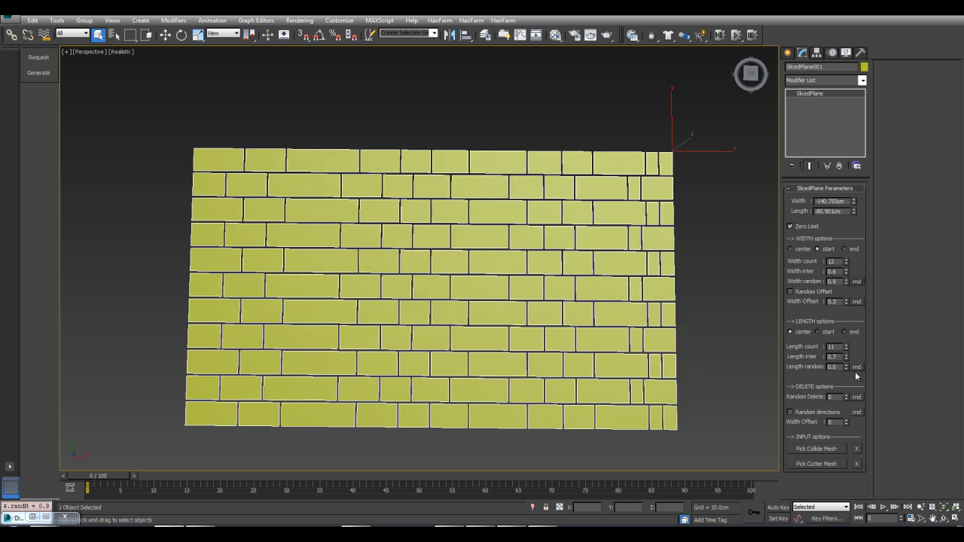
# Set the length random to 0.8 and reseed the row heights several times.
pyautogui.moveTo(847, 368); pyautogui.dragTo(847, 357)
pyautogui.click(855, 368)
pyautogui.click(855, 367)
pyautogui.click(855, 367)
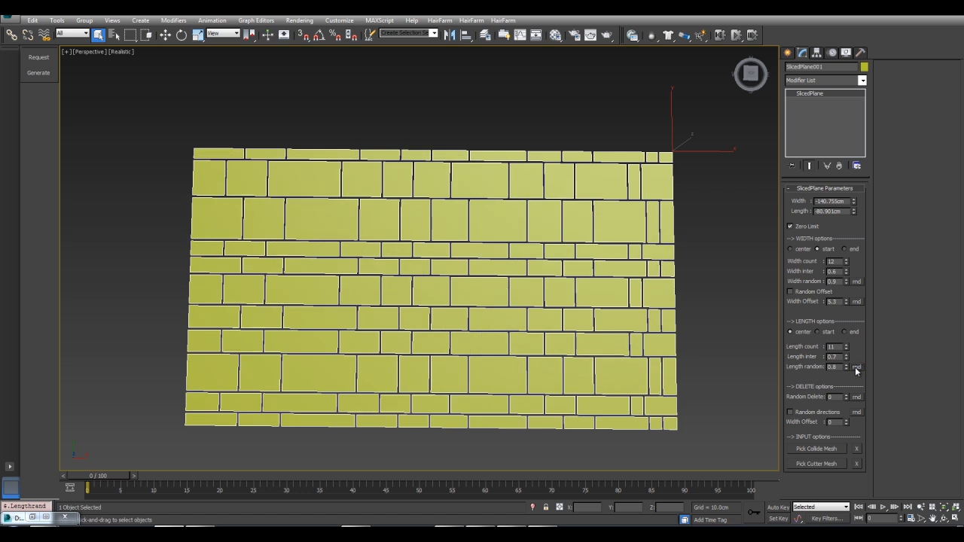
pyautogui.click(855, 367)
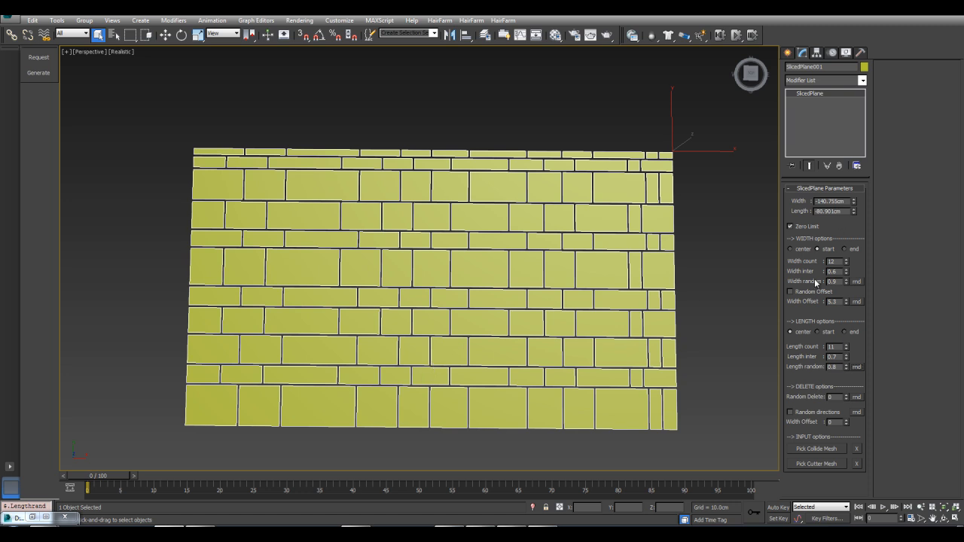
# Turn on Random Offset in the width options, reseed the row shifts and set the width offset to 7.0.
pyautogui.click(791, 292)
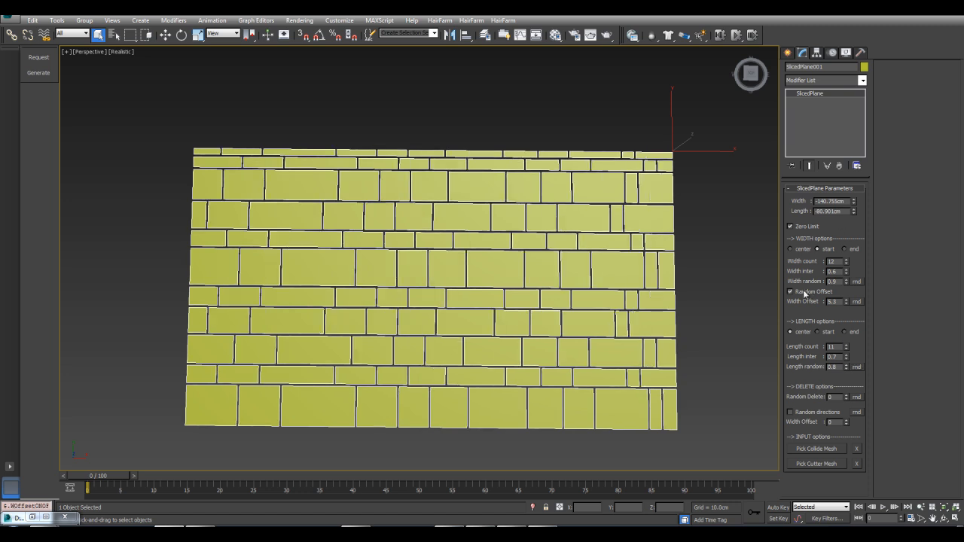
pyautogui.moveTo(848, 303); pyautogui.dragTo(849, 296)
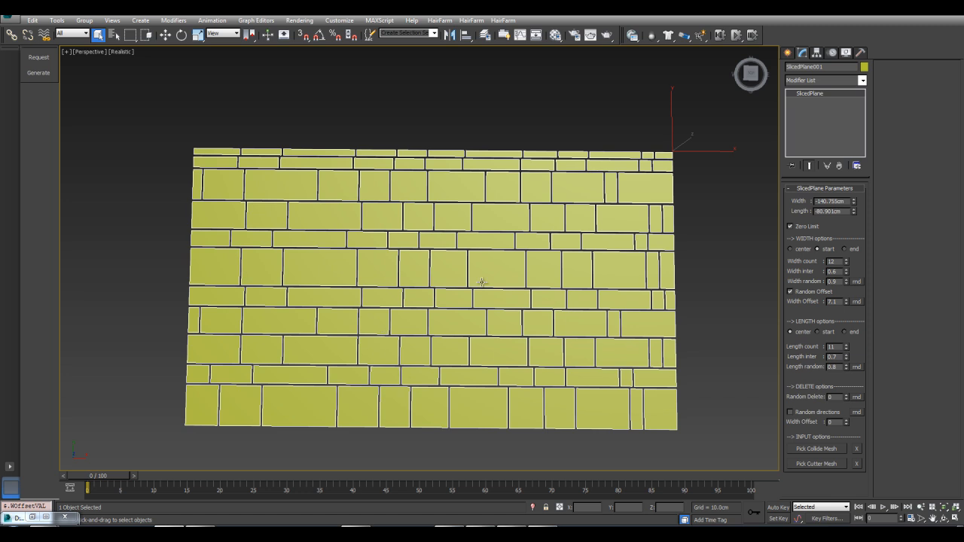
pyautogui.click(857, 301)
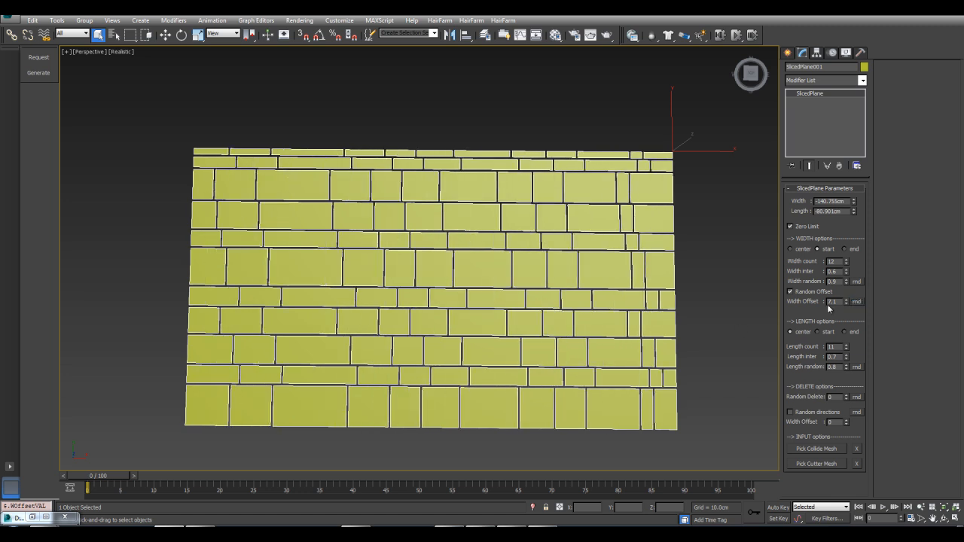
pyautogui.moveTo(846, 301); pyautogui.dragTo(845, 300)
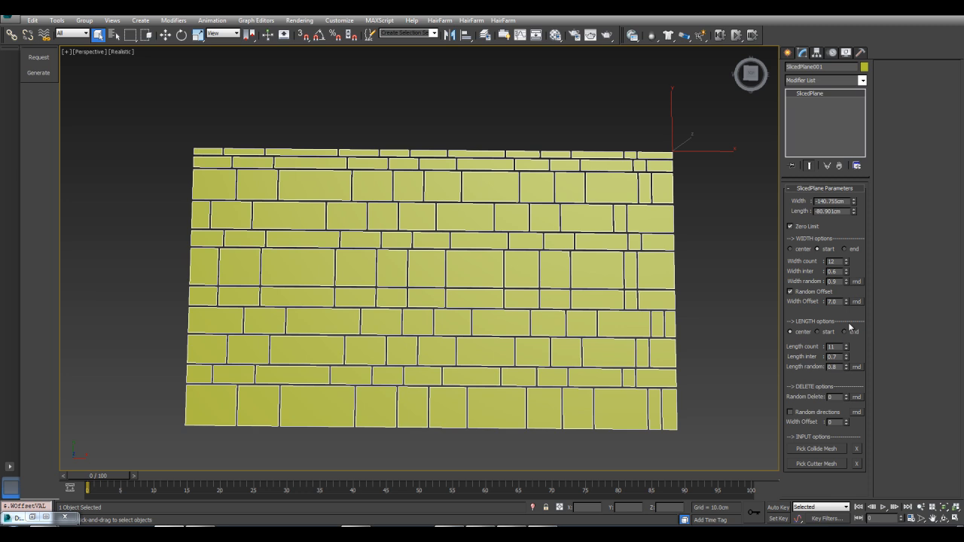
# Set the length count to 18 and reseed the length random several times to vary the row heights.
pyautogui.click(856, 367)
pyautogui.moveTo(847, 347); pyautogui.dragTo(849, 347)
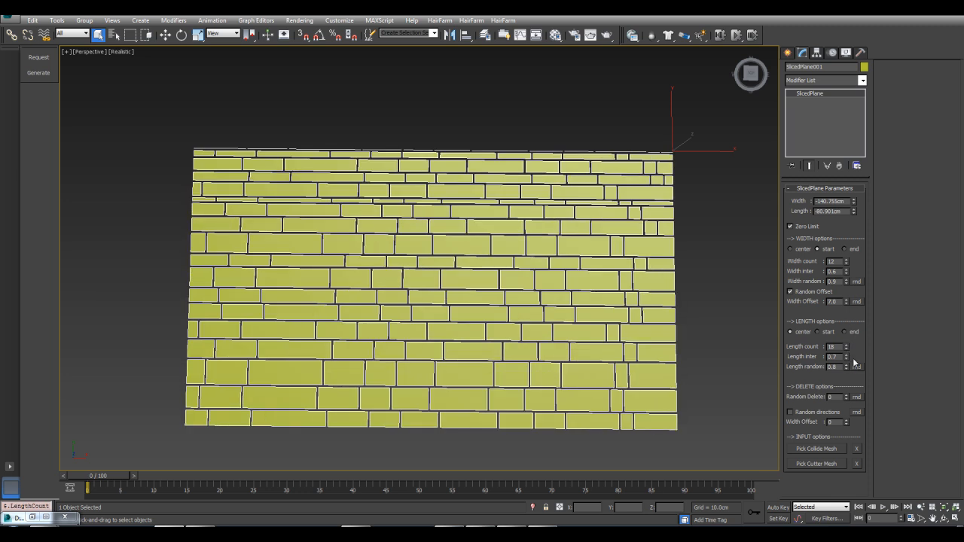
pyautogui.click(857, 366)
pyautogui.click(856, 367)
pyautogui.click(857, 367)
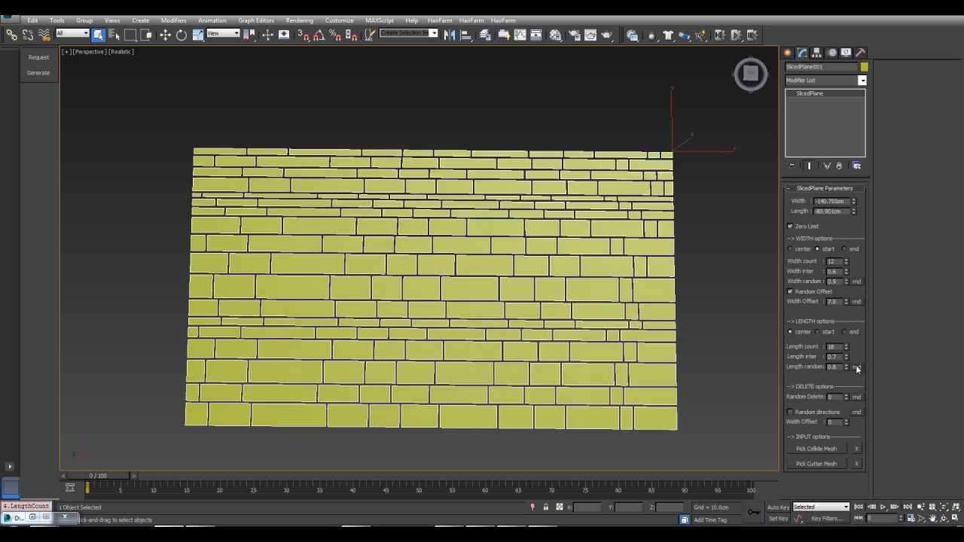
pyautogui.click(857, 367)
pyautogui.click(856, 367)
pyautogui.click(856, 367)
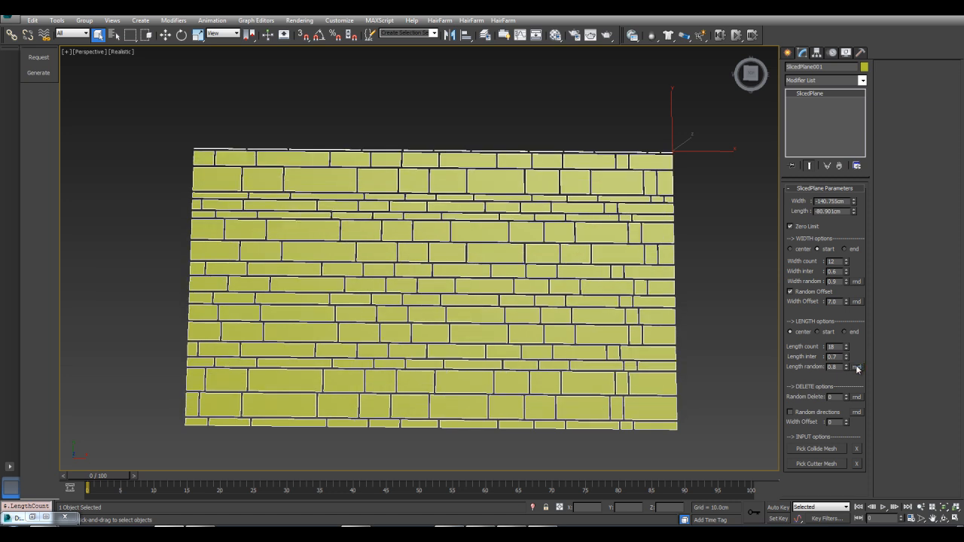
pyautogui.click(856, 366)
pyautogui.click(857, 367)
pyautogui.click(857, 367)
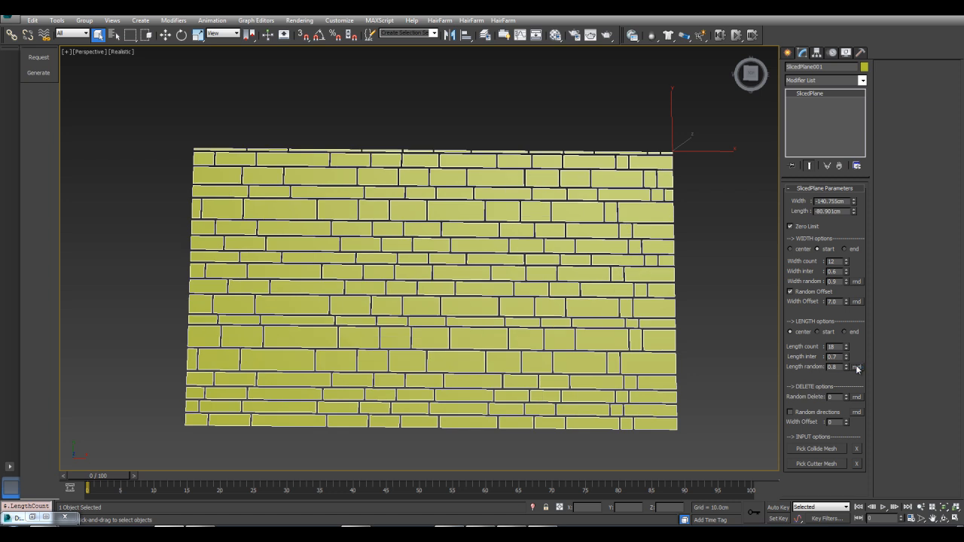
# Resize the sliced plane to a width of -139.755 cm and a length of -90.001 cm.
pyautogui.moveTo(680, 212)
pyautogui.mouseDown(button='middle')
pyautogui.moveTo(699, 204)
pyautogui.moveTo(672, 211)
pyautogui.mouseUp(button='middle')
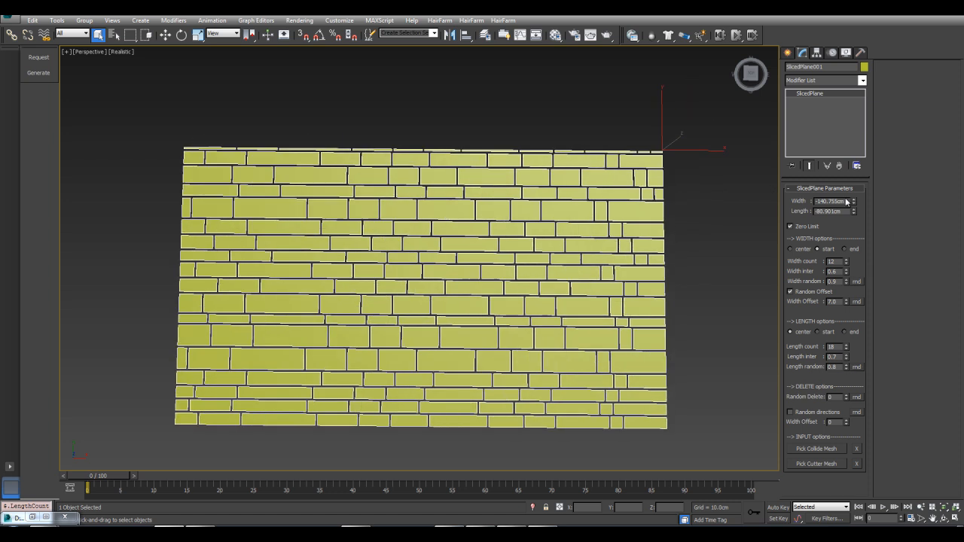
pyautogui.moveTo(854, 204); pyautogui.dragTo(861, 264)
pyautogui.moveTo(852, 213); pyautogui.dragTo(851, 152)
pyautogui.moveTo(464, 339); pyautogui.dragTo(486, 286, button='middle')
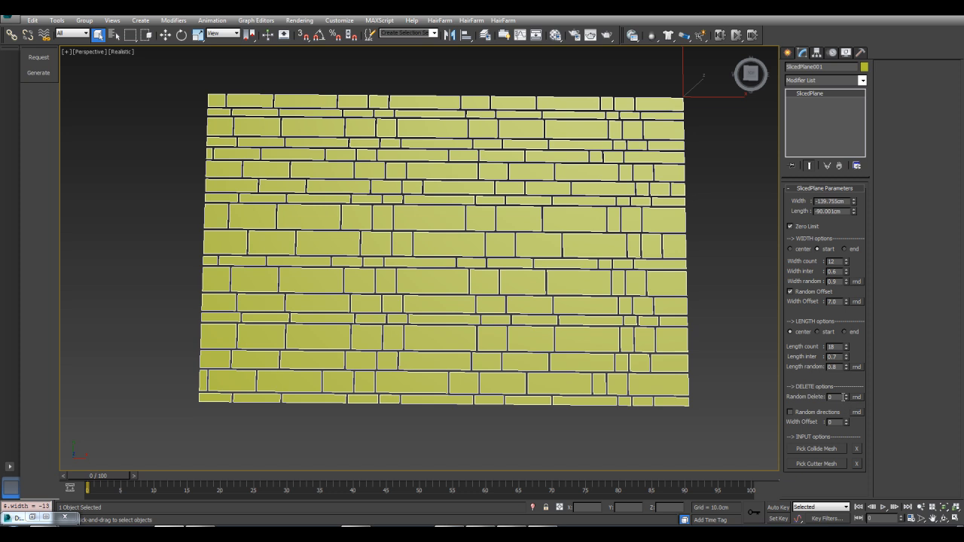
# Remove random bricks from the wall by raising Random Delete to 10.
pyautogui.click(846, 396)
pyautogui.click(847, 397)
pyautogui.click(847, 396)
pyautogui.click(847, 396)
pyautogui.click(847, 396)
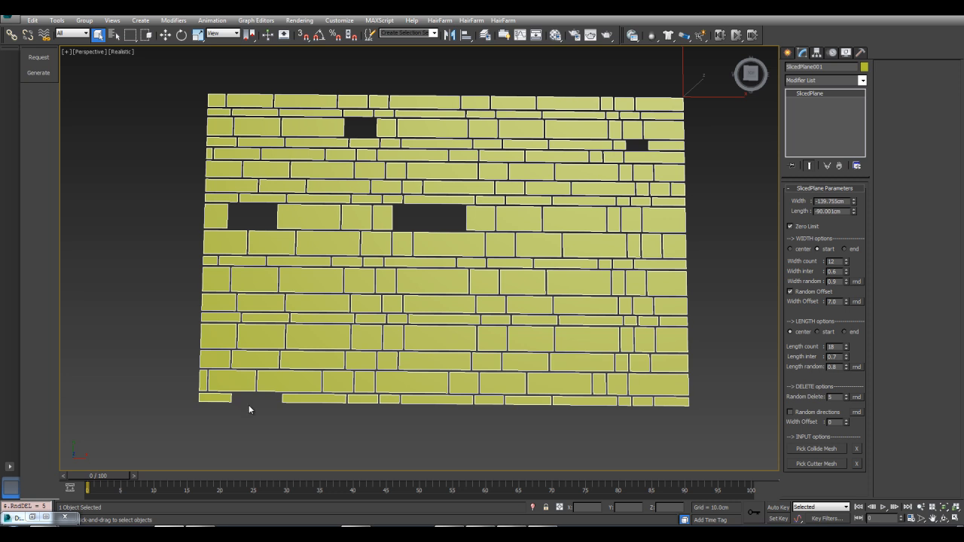
pyautogui.click(848, 396)
pyautogui.click(848, 395)
pyautogui.click(847, 396)
pyautogui.click(848, 395)
pyautogui.click(848, 396)
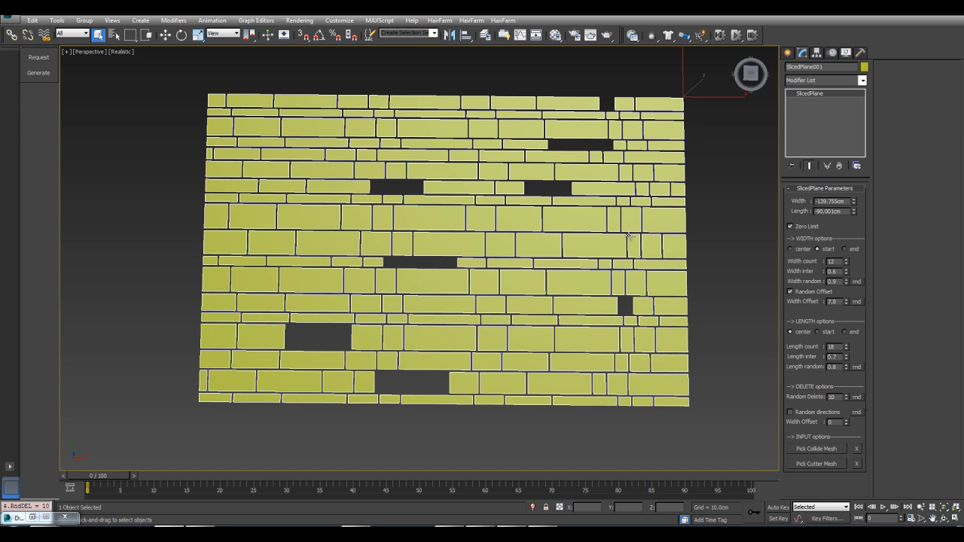
# Reseed the Random Delete option several times to change which bricks are missing.
pyautogui.moveTo(427, 299); pyautogui.dragTo(422, 295, button='middle')
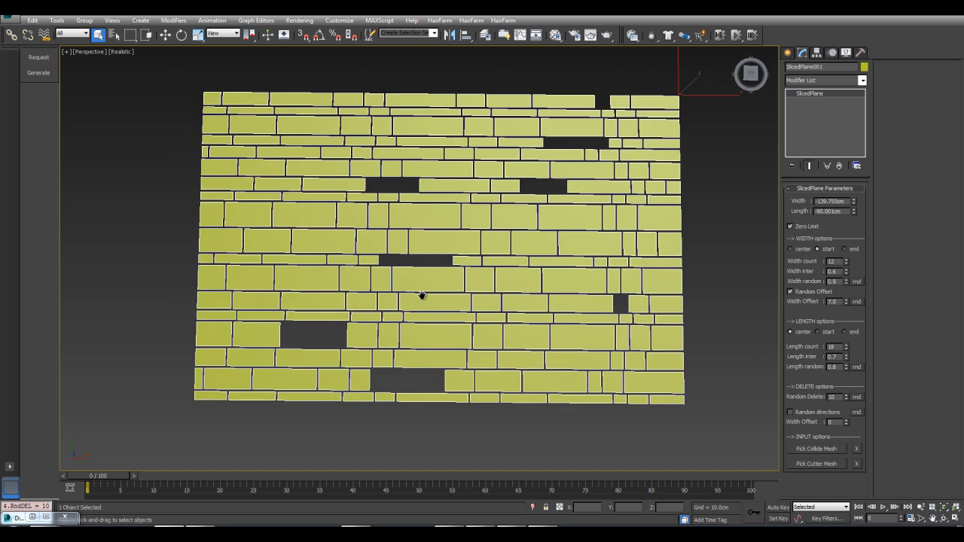
pyautogui.click(859, 398)
pyautogui.click(858, 398)
pyautogui.click(858, 398)
pyautogui.click(859, 398)
pyautogui.click(859, 398)
pyautogui.click(859, 398)
pyautogui.click(859, 398)
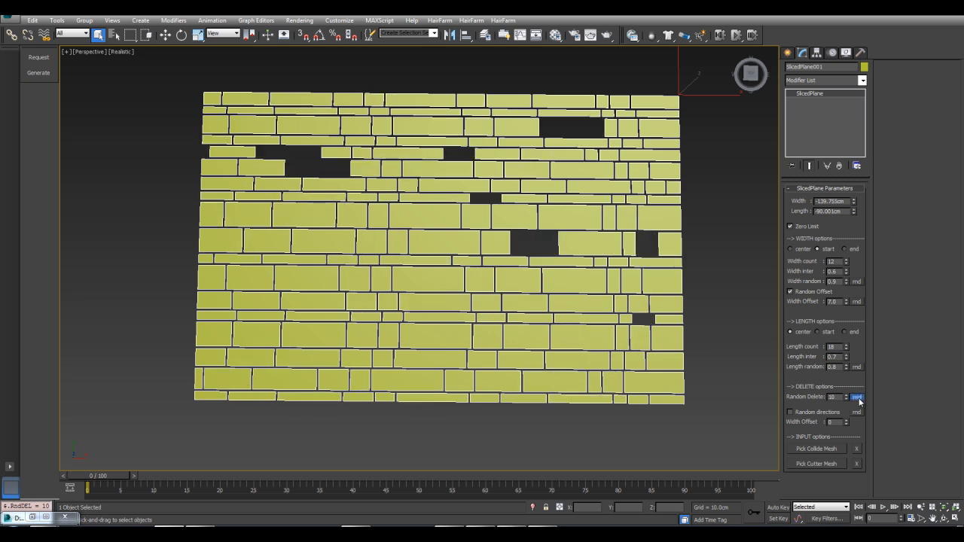
pyautogui.click(859, 397)
pyautogui.moveTo(451, 200); pyautogui.dragTo(449, 208, button='middle')
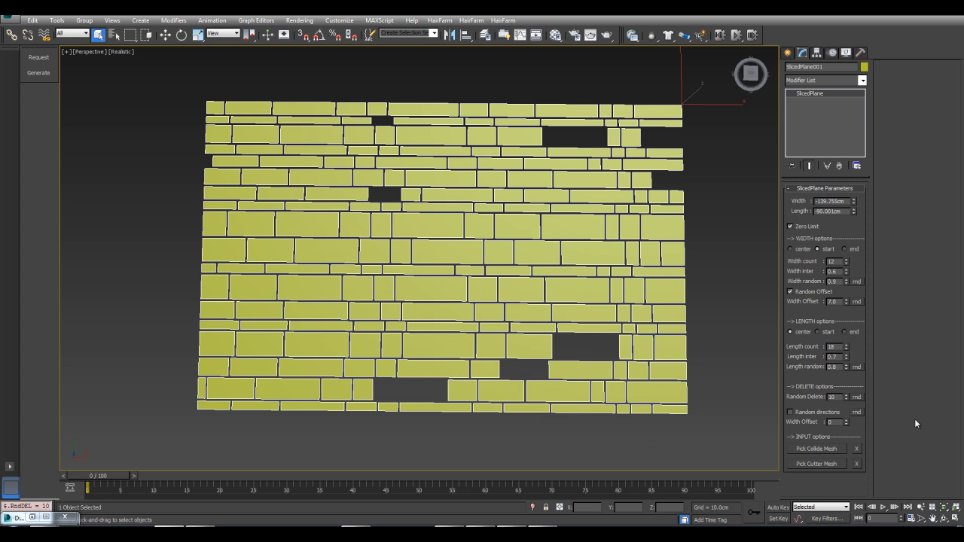
# Reselect the sliced plane and slide the missing bricks with a width offset of 32 in the delete options.
pyautogui.click(558, 140)
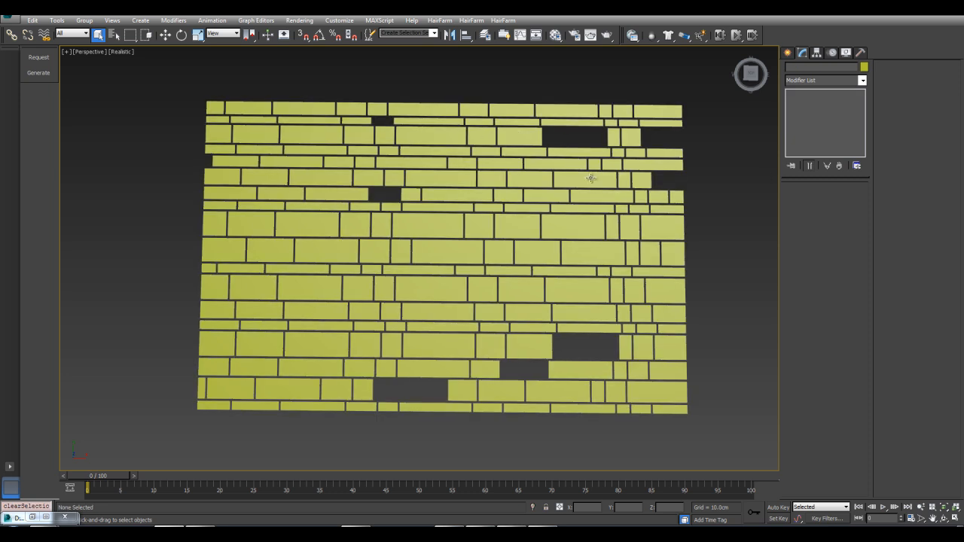
pyautogui.click(595, 306)
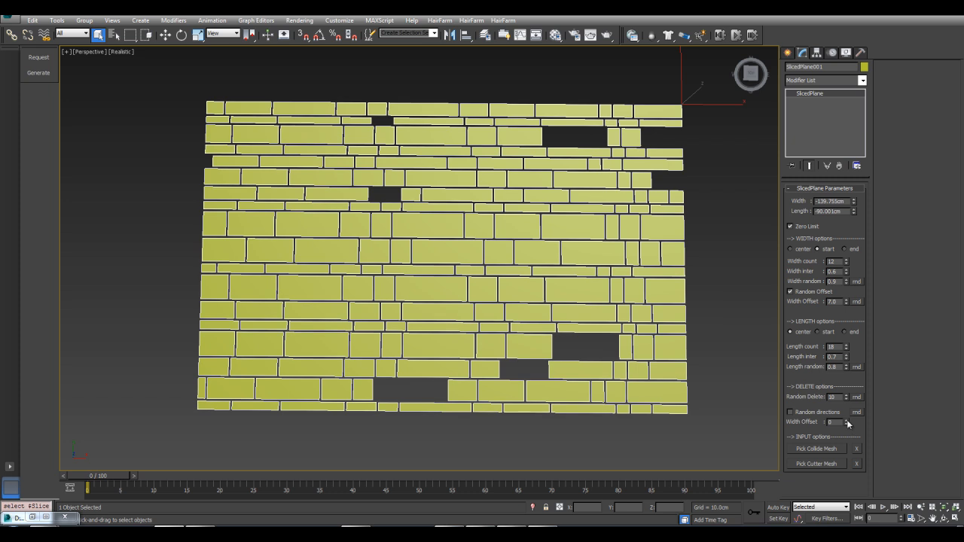
pyautogui.moveTo(848, 423); pyautogui.dragTo(847, 423)
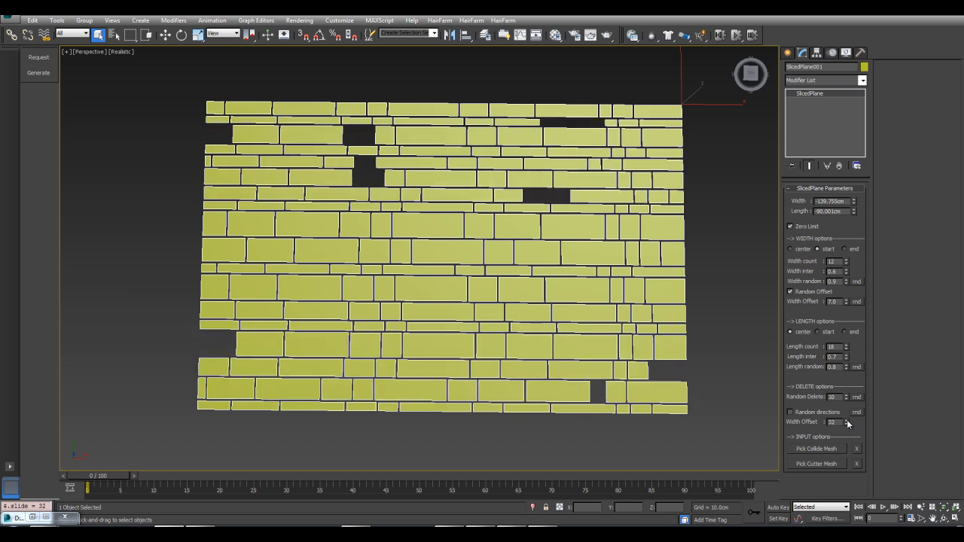
# Reset the width random and length random to 0.0 and set the width offset of the delete options to -8.
pyautogui.rightClick(846, 282)
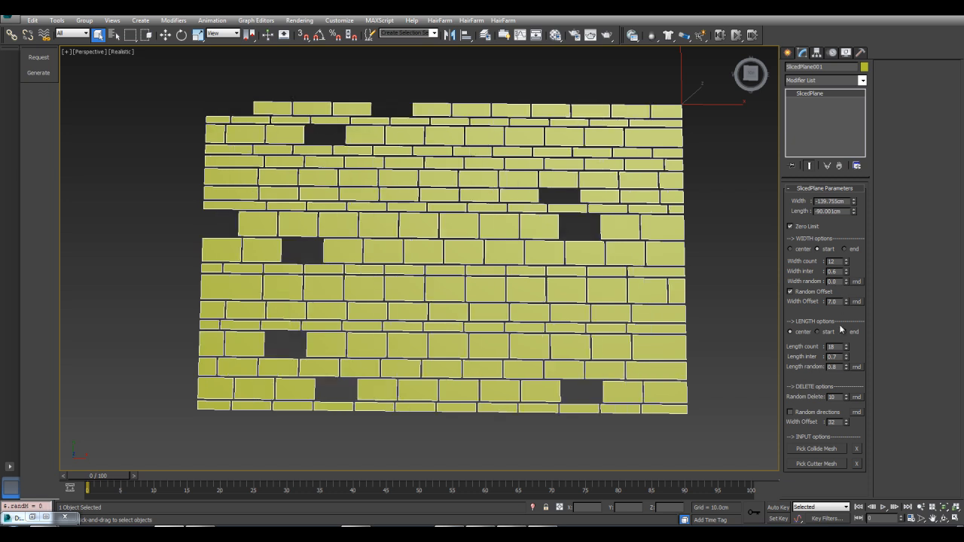
pyautogui.rightClick(846, 369)
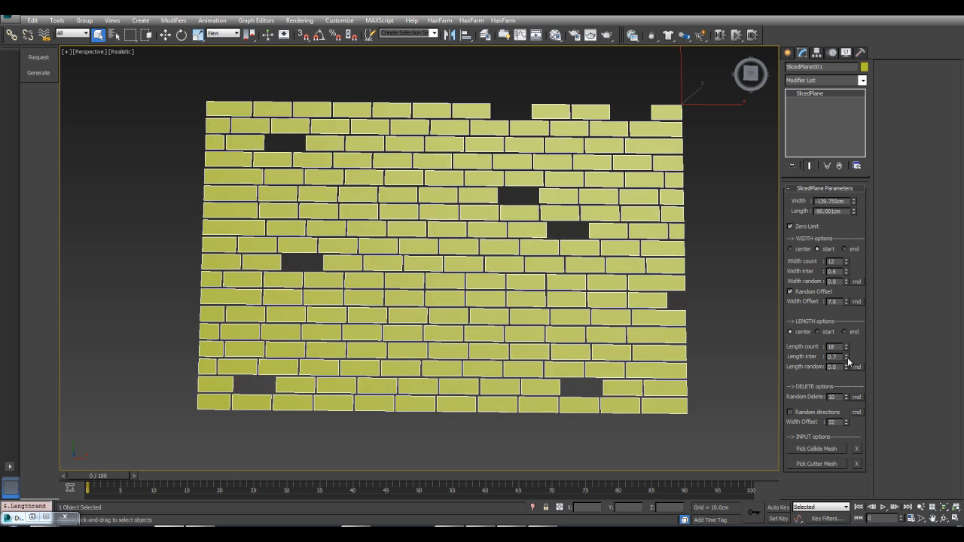
pyautogui.moveTo(847, 424)
pyautogui.mouseDown()
pyautogui.moveTo(851, 415)
pyautogui.moveTo(866, 437)
pyautogui.moveTo(861, 427)
pyautogui.mouseUp()
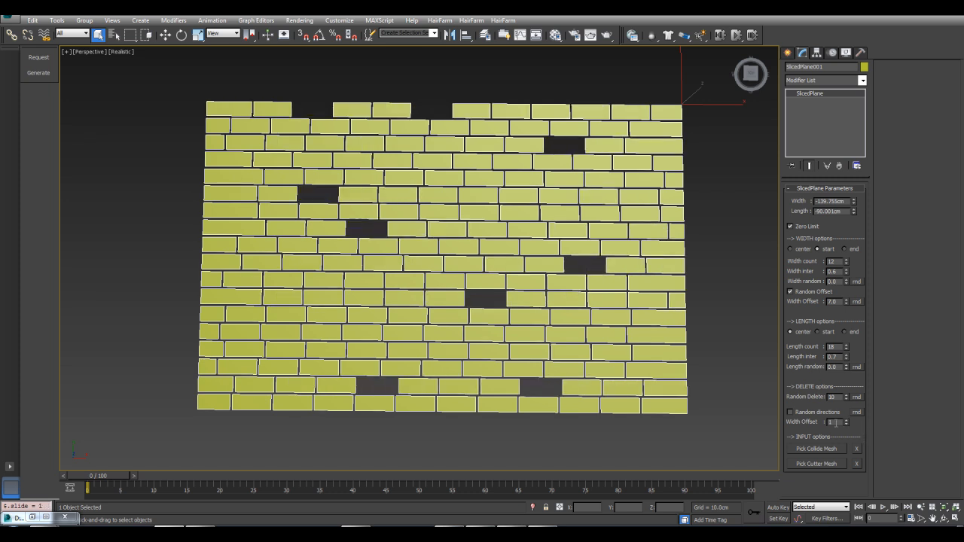
pyautogui.moveTo(850, 425); pyautogui.dragTo(854, 427)
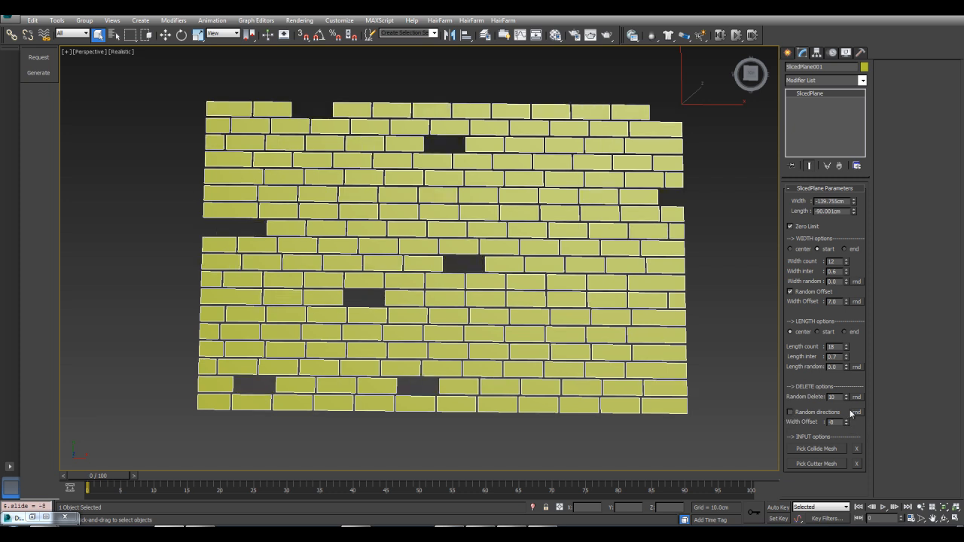
# Set Random Delete to 20 and slide the missing bricks with a delete width offset of 9.
pyautogui.write('20')
pyautogui.press('Return')
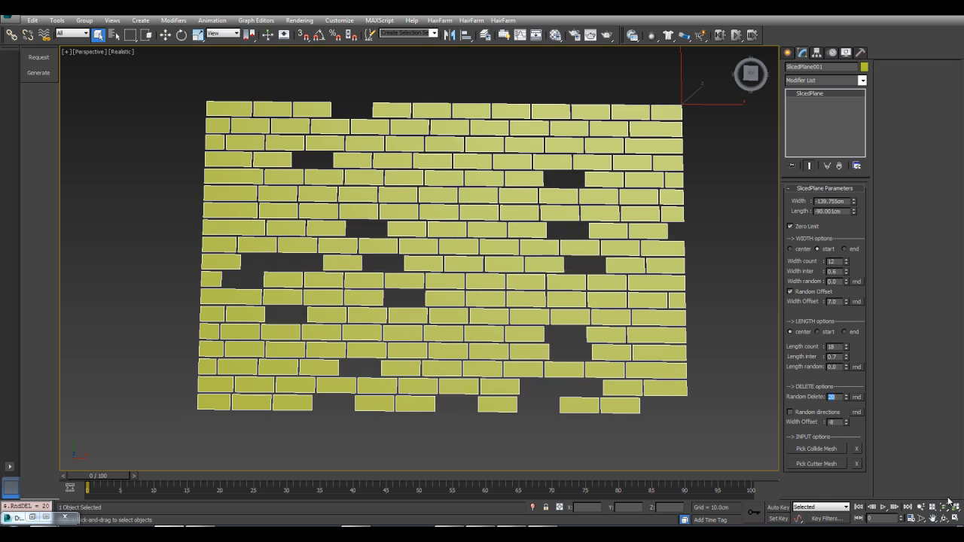
pyautogui.moveTo(846, 425); pyautogui.dragTo(856, 411)
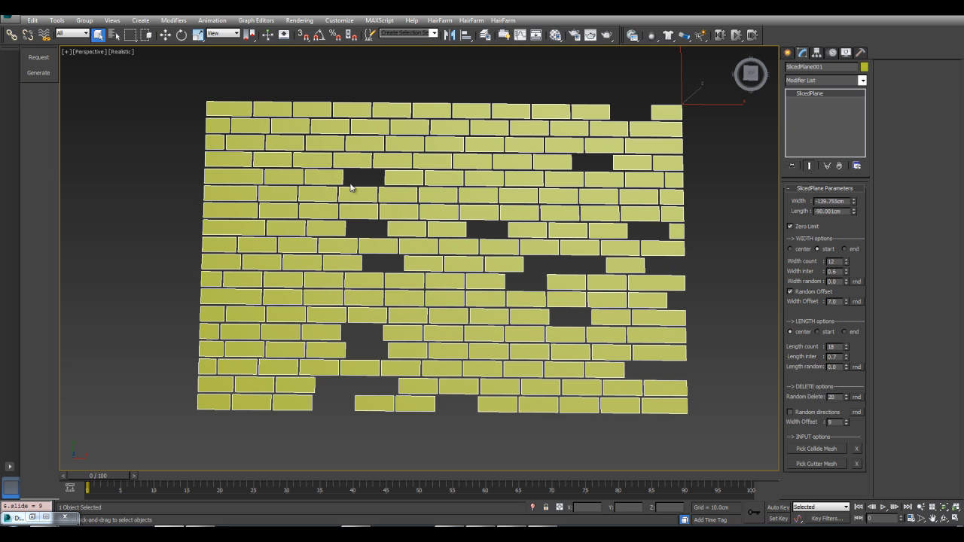
# Turn on Random directions for the missing bricks and set the delete width offset to 51.
pyautogui.moveTo(848, 425); pyautogui.dragTo(852, 416)
pyautogui.rightClick(848, 424)
pyautogui.click(795, 414)
pyautogui.moveTo(849, 426); pyautogui.dragTo(868, 419)
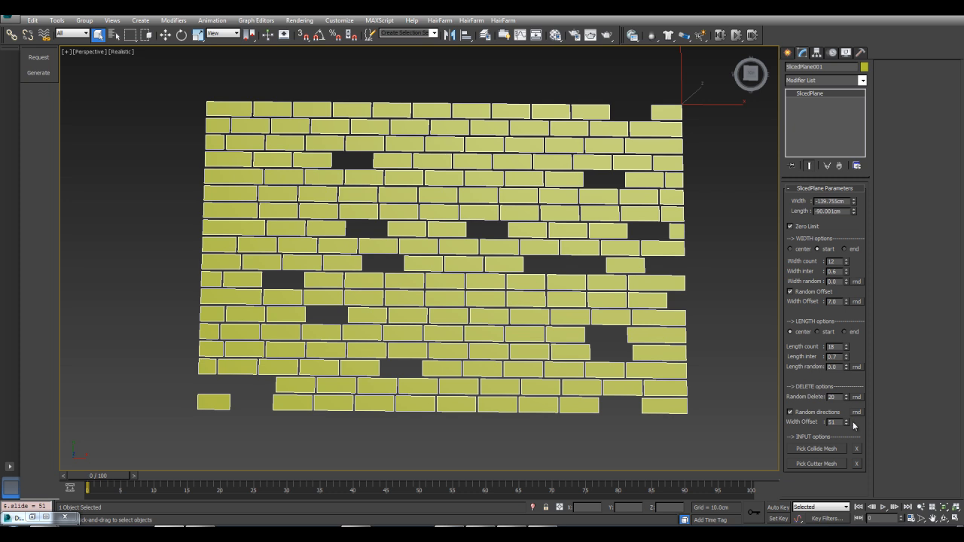
# Reseed the random directions several times to vary which way the missing bricks slide in each row.
pyautogui.click(860, 414)
pyautogui.click(860, 415)
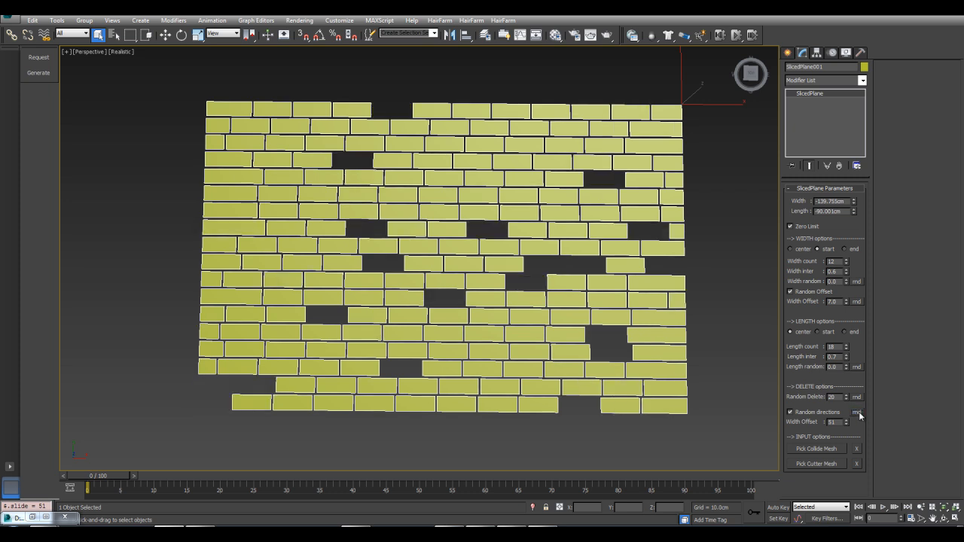
pyautogui.click(860, 414)
pyautogui.click(860, 414)
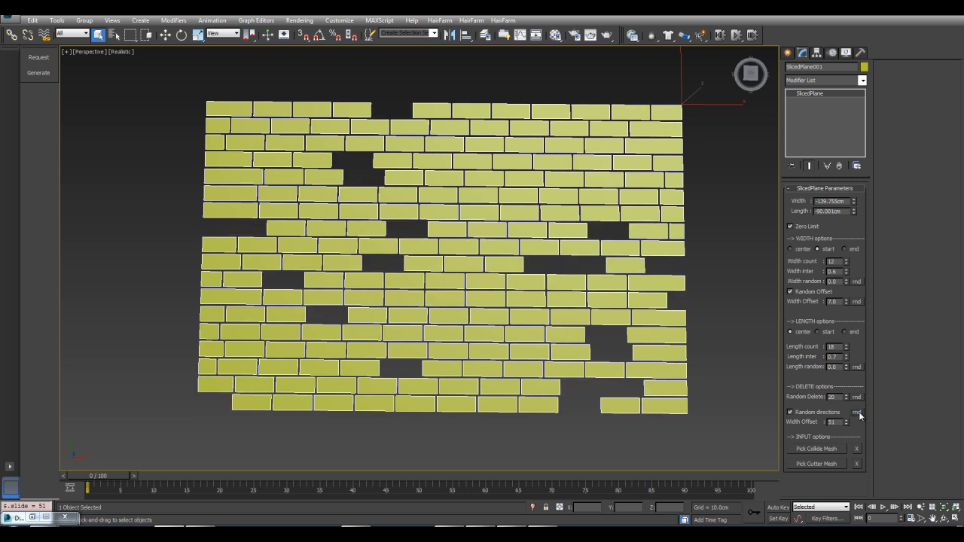
pyautogui.click(861, 414)
pyautogui.click(861, 415)
pyautogui.click(861, 415)
pyautogui.click(861, 414)
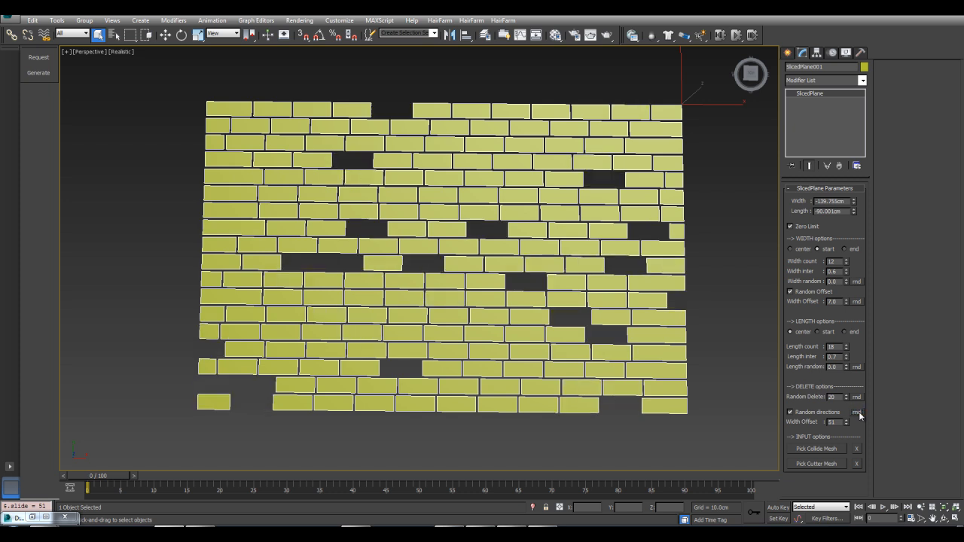
# Slide the missing bricks with delete width offsets of 125 and 146, and reset that offset to 0.
pyautogui.moveTo(848, 423)
pyautogui.mouseDown()
pyautogui.moveTo(858, 410)
pyautogui.moveTo(846, 428)
pyautogui.moveTo(881, 405)
pyautogui.moveTo(849, 422)
pyautogui.moveTo(851, 413)
pyautogui.mouseUp()
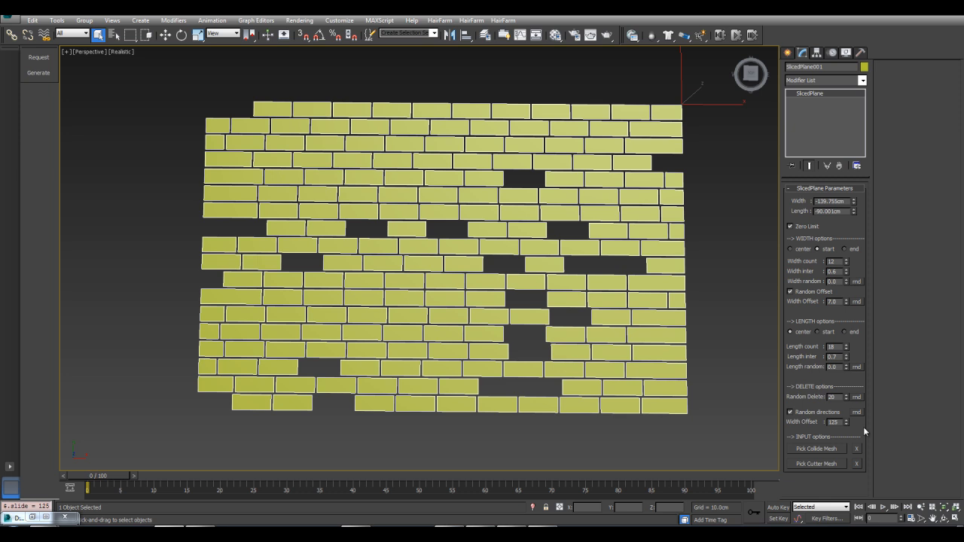
pyautogui.moveTo(850, 424); pyautogui.dragTo(864, 415)
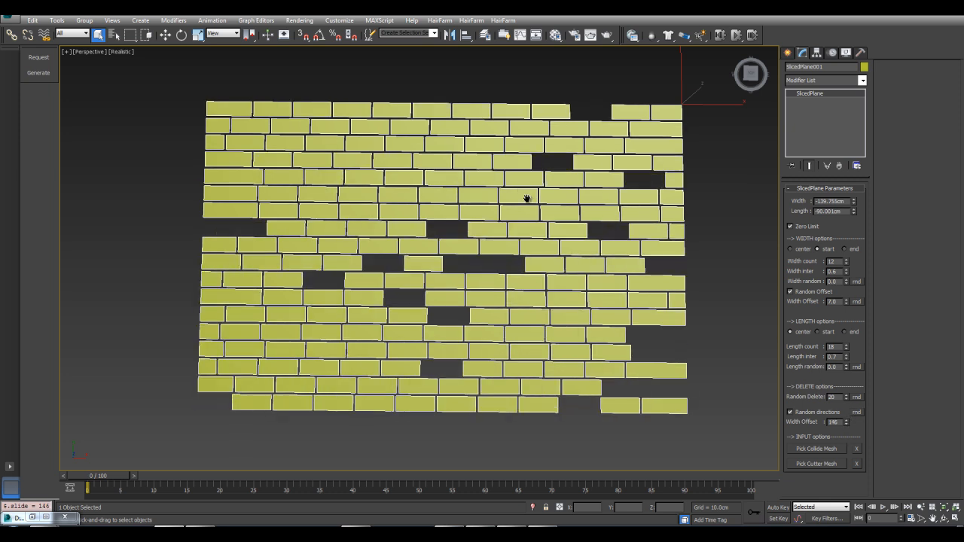
pyautogui.scroll(-3, 531, 198)
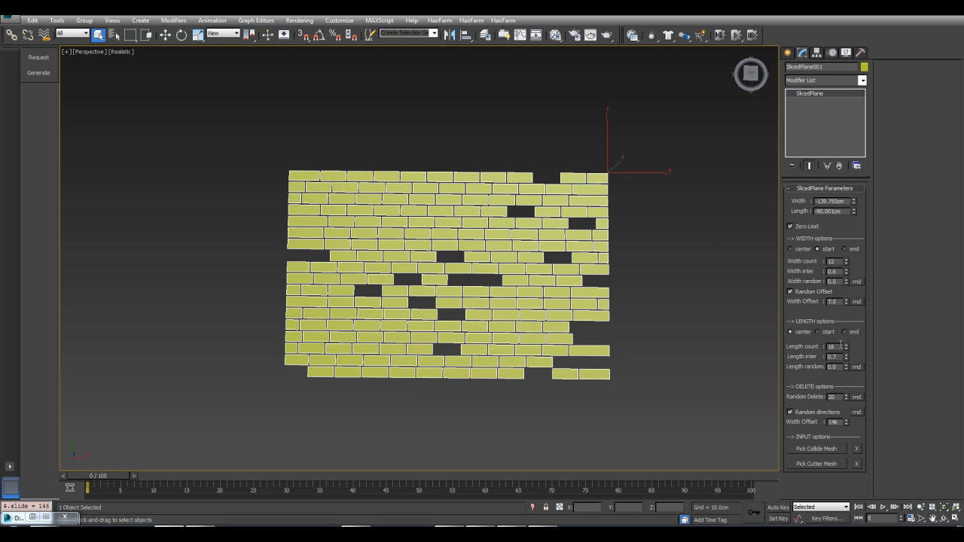
pyautogui.rightClick(848, 423)
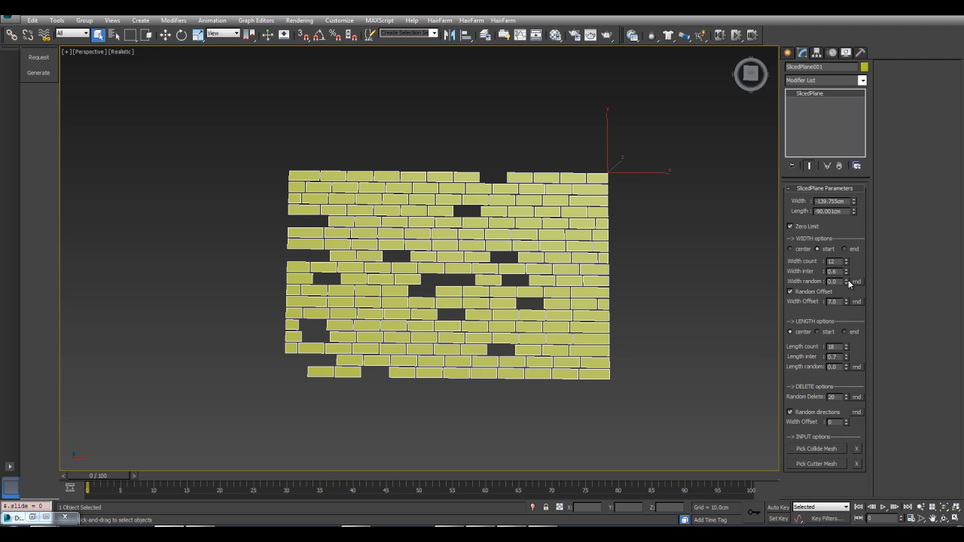
# Reset the row width offset to 0.0 and set both the width inter and the length inter to 1.1.
pyautogui.rightClick(847, 273)
pyautogui.rightClick(846, 358)
pyautogui.rightClick(846, 303)
pyautogui.moveTo(847, 272); pyautogui.dragTo(856, 267)
pyautogui.moveTo(847, 361); pyautogui.dragTo(855, 351)
# Slide the missing tiles along the aligned grid by setting the delete width offset to 94.
pyautogui.moveTo(623, 252); pyautogui.dragTo(692, 238, button='middle')
pyautogui.scroll(3, 600, 229)
pyautogui.moveTo(847, 423); pyautogui.dragTo(918, 380)
pyautogui.scroll(-4, 602, 264)
pyautogui.moveTo(625, 196); pyautogui.dragTo(510, 188, button='middle')
pyautogui.scroll(2, 510, 187)
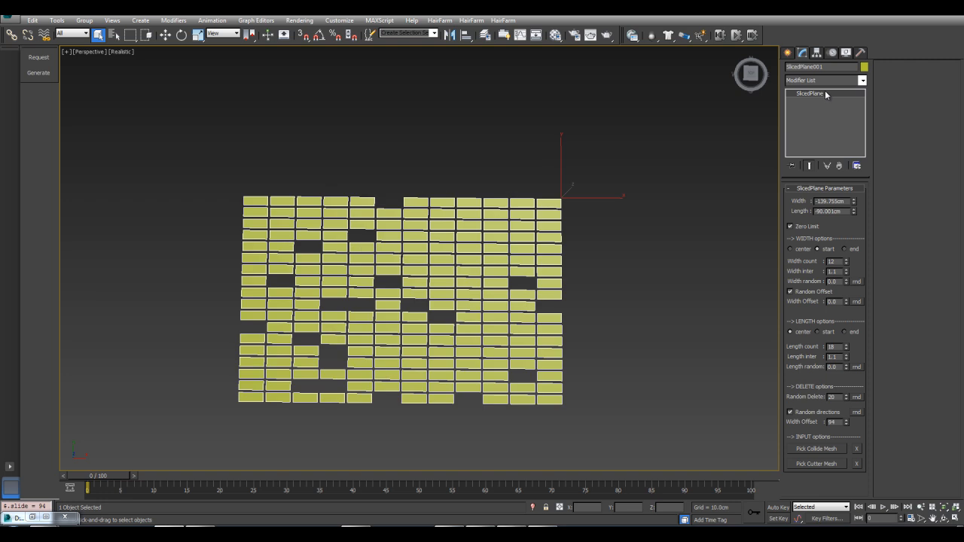
# Add a Bend modifier on top of the sliced plane.
pyautogui.click(863, 81)
pyautogui.keyDown('alt'); pyautogui.moveTo(467, 267); pyautogui.dragTo(652, 279, button='middle'); pyautogui.keyUp('alt')
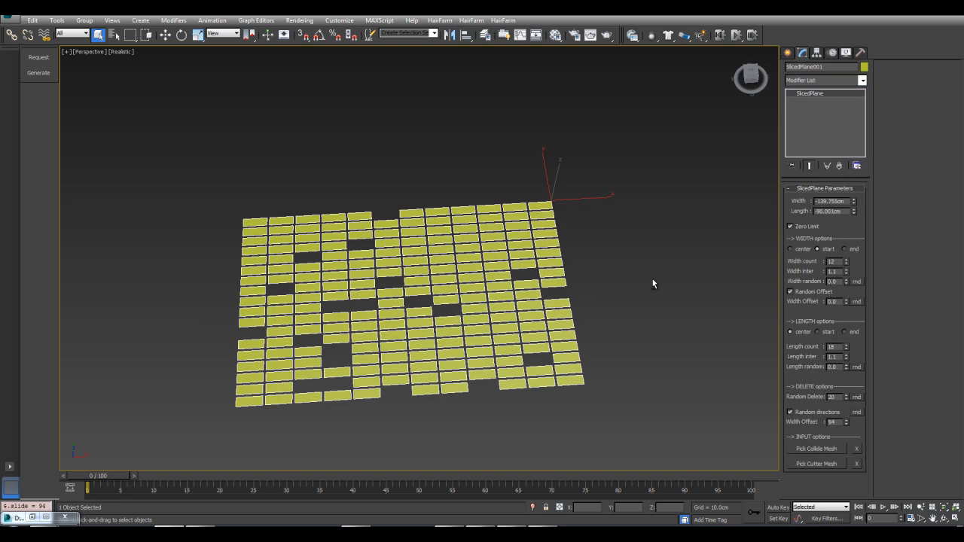
pyautogui.click(863, 80)
pyautogui.click(806, 332)
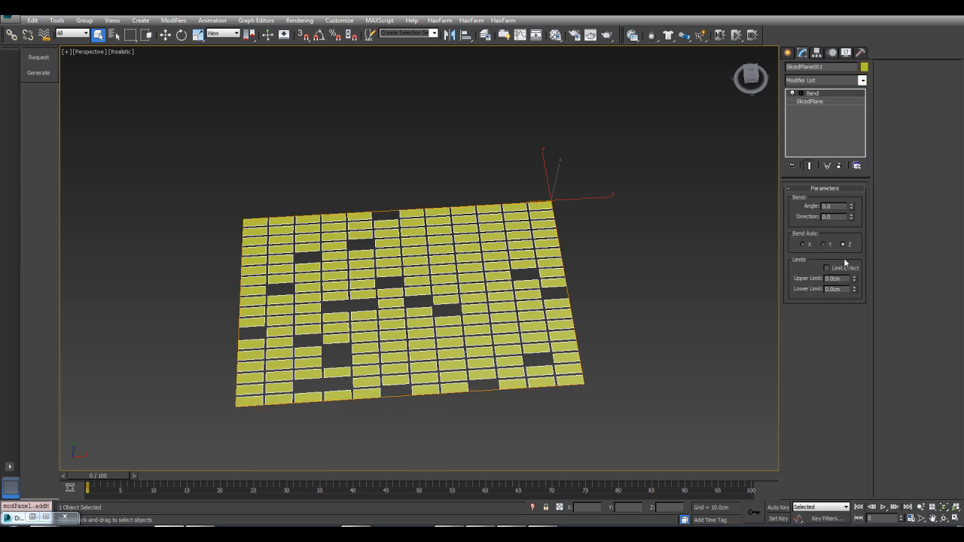
# Bend the sliced plane into a flat ring on the X axis with an angle of -360 and a direction of 90.
pyautogui.click(810, 246)
pyautogui.write('360')
pyautogui.press('Return')
pyautogui.moveTo(675, 192); pyautogui.dragTo(654, 199, button='middle')
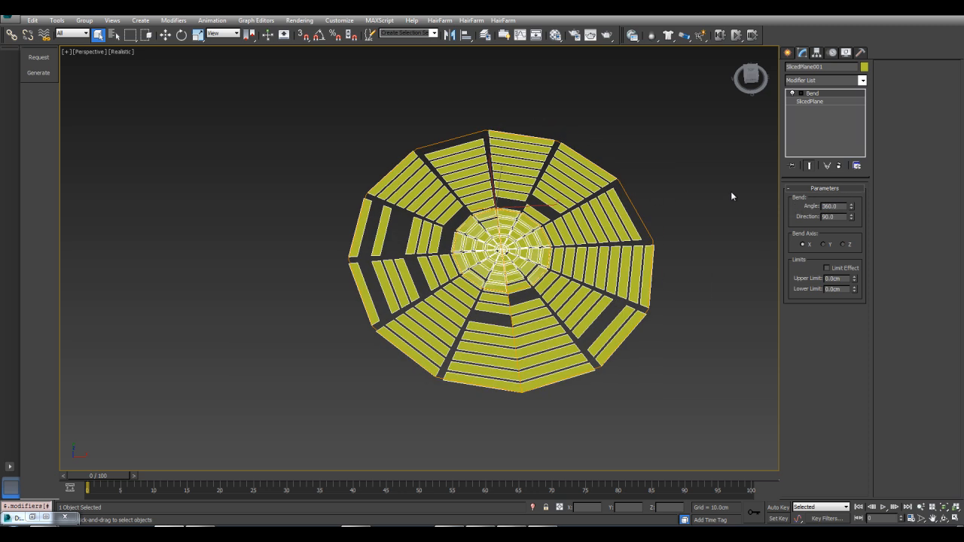
pyautogui.write('-')
pyautogui.press('Return')
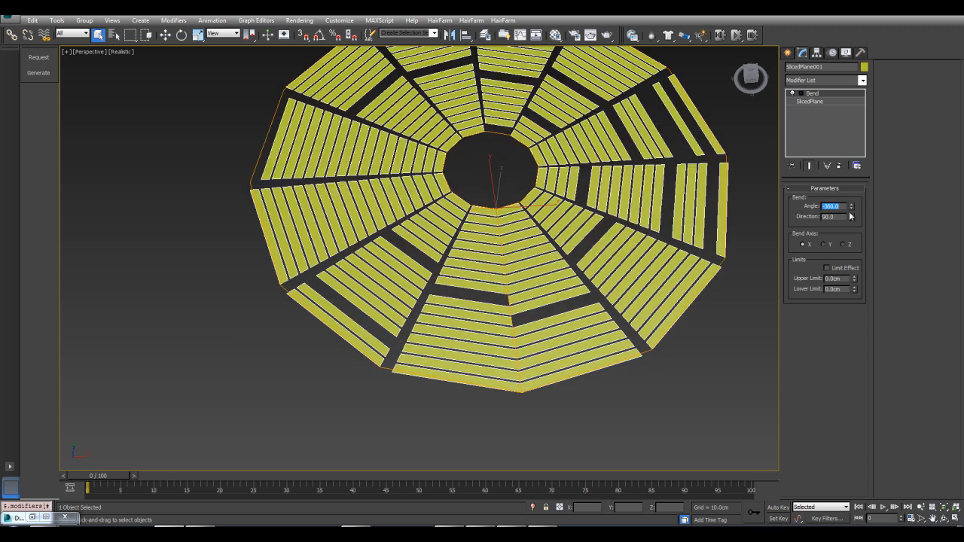
pyautogui.scroll(-3, 463, 277)
pyautogui.moveTo(487, 164); pyautogui.dragTo(454, 307, button='middle')
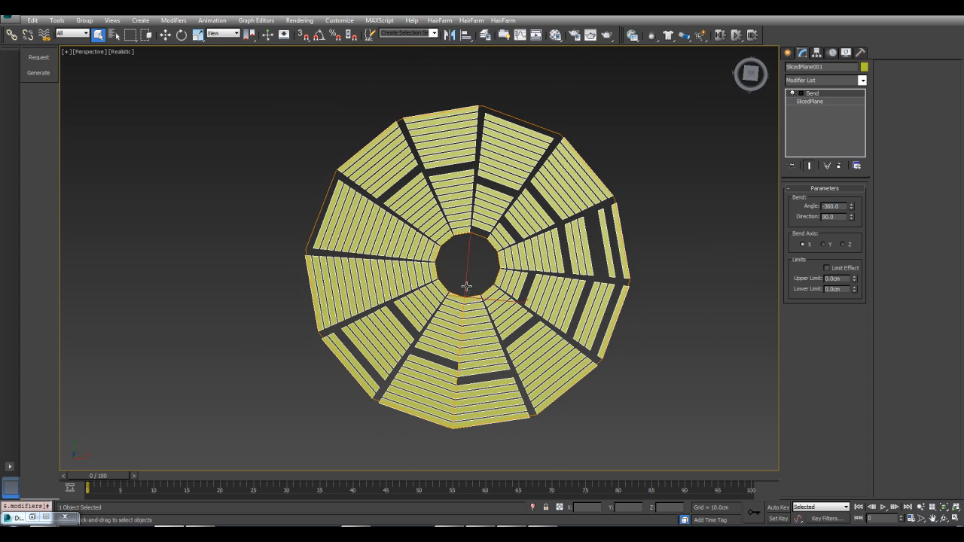
# Return to the SlicedPlane parameters beneath the Bend modifier and reset the width inter to 0.0.
pyautogui.click(821, 102)
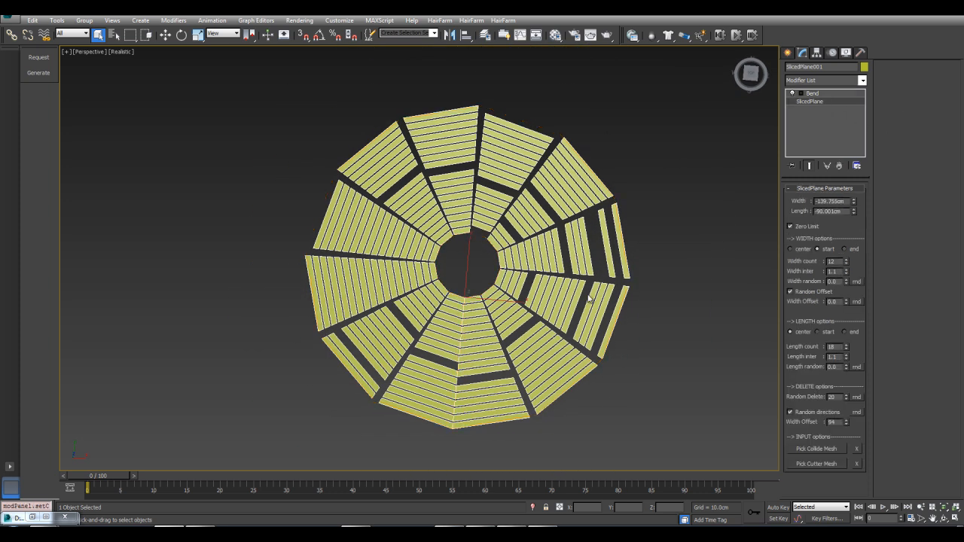
pyautogui.rightClick(845, 273)
pyautogui.click(863, 263)
pyautogui.rightClick(846, 270)
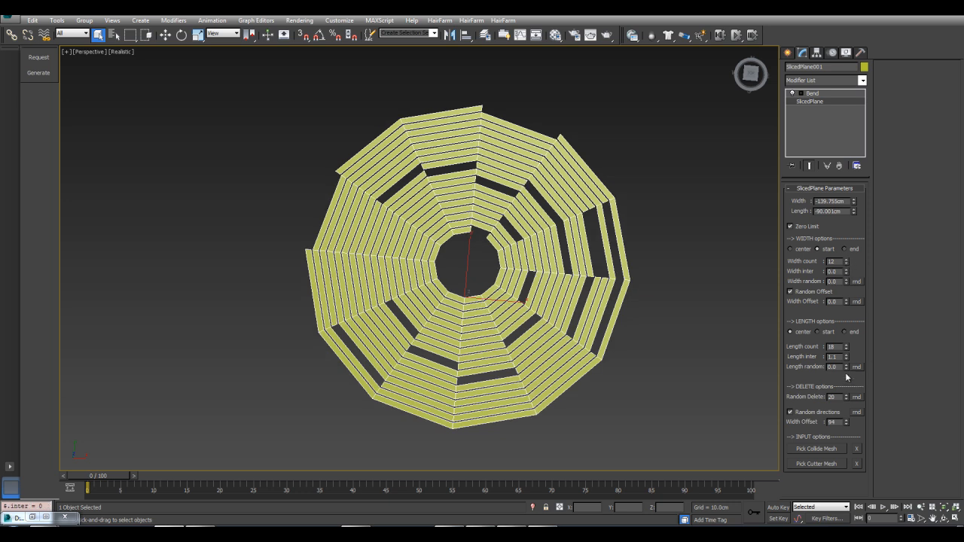
# Lower the sliced plane's width count to 9.
pyautogui.click(846, 260)
pyautogui.click(846, 260)
pyautogui.click(846, 260)
pyautogui.moveTo(846, 259)
pyautogui.mouseDown()
pyautogui.moveTo(854, 252)
pyautogui.moveTo(846, 280)
pyautogui.moveTo(847, 262)
pyautogui.mouseUp()
pyautogui.click(847, 260)
pyautogui.click(846, 260)
pyautogui.click(847, 260)
pyautogui.click(847, 260)
pyautogui.moveTo(674, 264); pyautogui.dragTo(676, 261, button='middle')
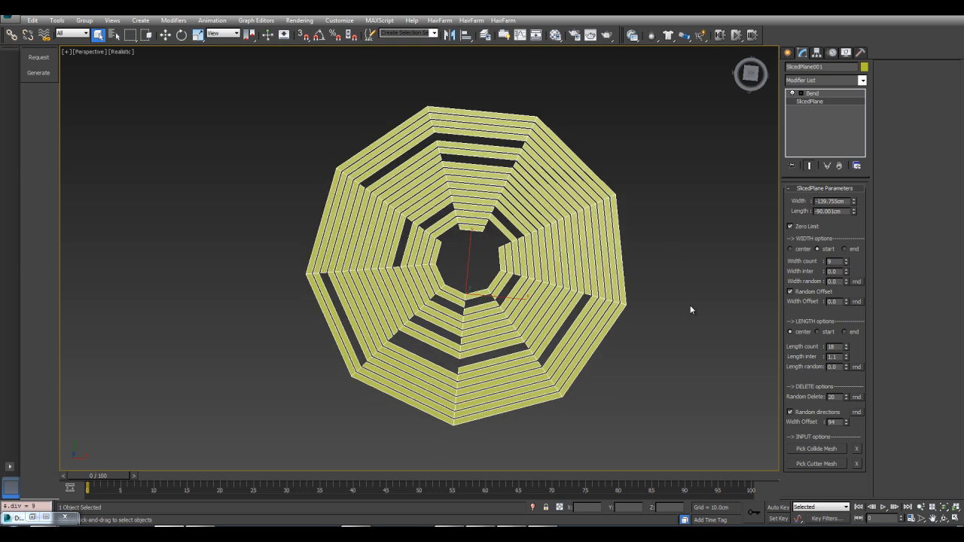
# Set the delete width offset to 10 and the length count to 10.
pyautogui.moveTo(847, 422); pyautogui.dragTo(851, 348)
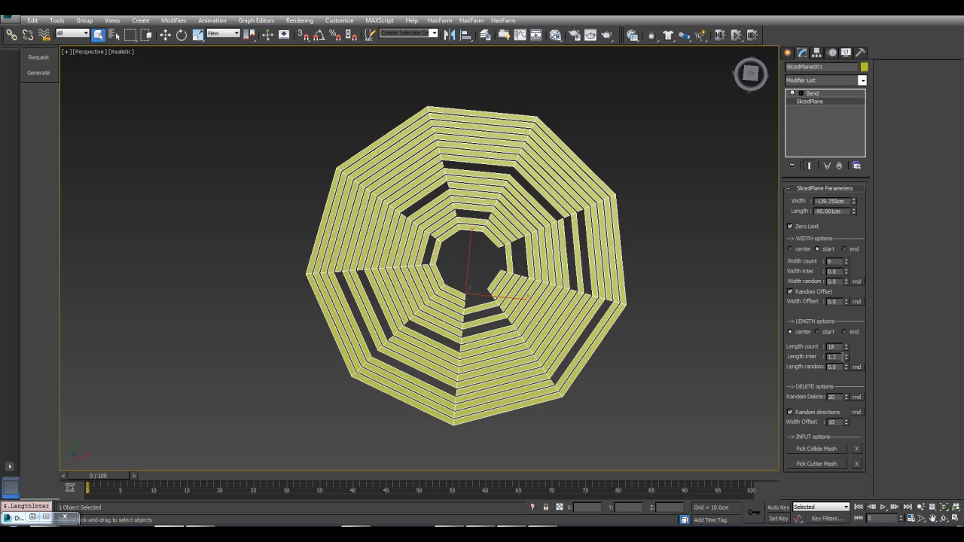
pyautogui.write('10')
pyautogui.press('Return')
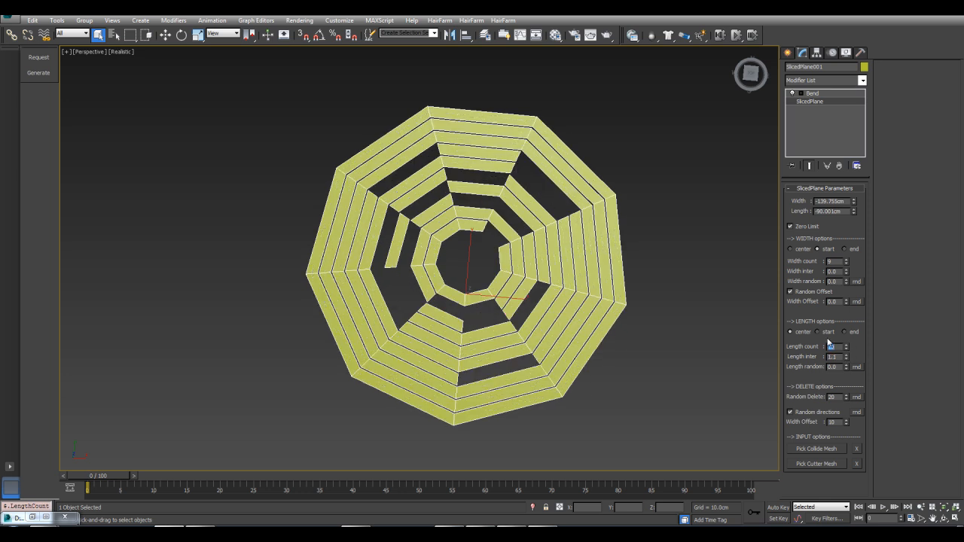
# Vary the ring thicknesses with a length inter of 2.3 and a length random of 1.0, reshuffling the random lengths several times.
pyautogui.moveTo(847, 367); pyautogui.dragTo(853, 348)
pyautogui.click(857, 368)
pyautogui.click(858, 368)
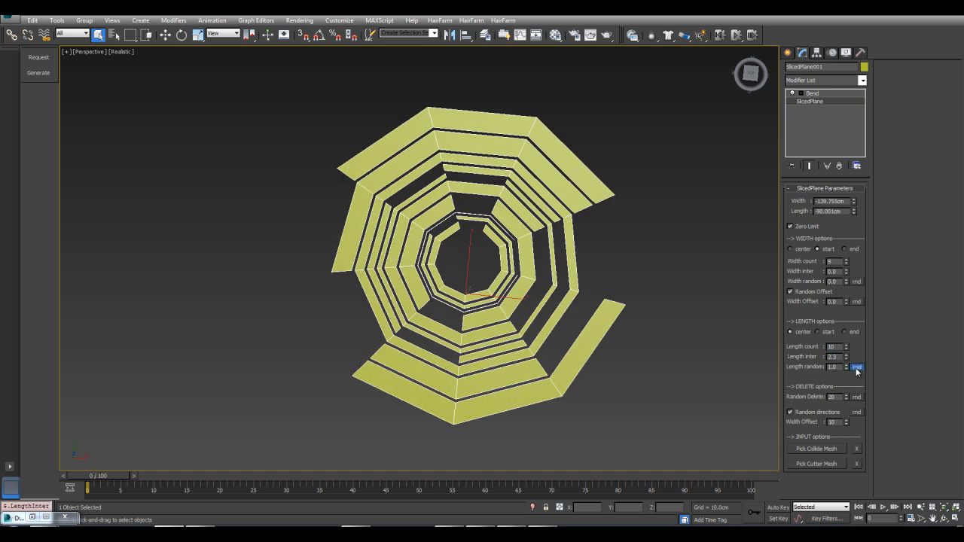
pyautogui.click(857, 368)
# Raise the width count to 38 and slide the missing segments with delete width offsets of 58 and -57.
pyautogui.moveTo(848, 266); pyautogui.dragTo(852, 243)
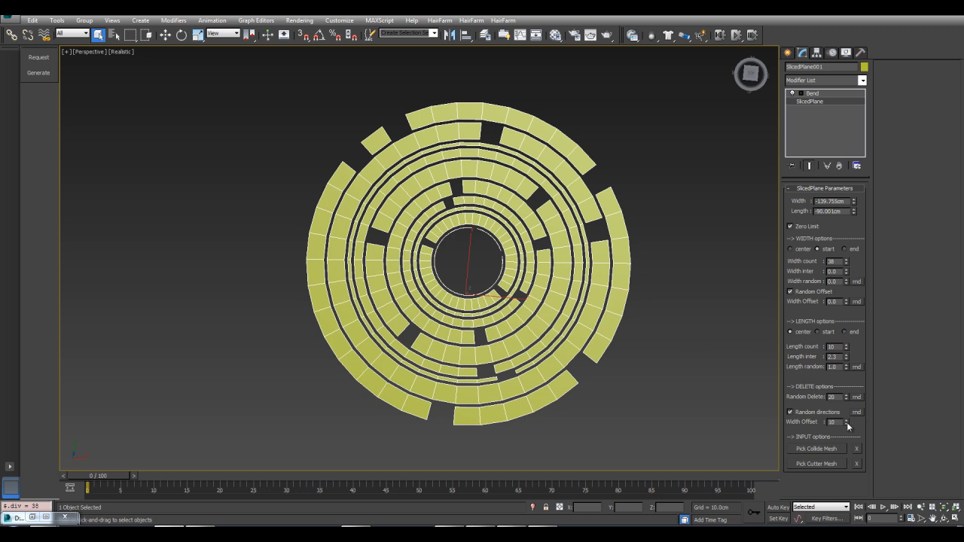
pyautogui.moveTo(847, 421); pyautogui.dragTo(896, 391)
pyautogui.moveTo(635, 294); pyautogui.dragTo(704, 372, button='middle')
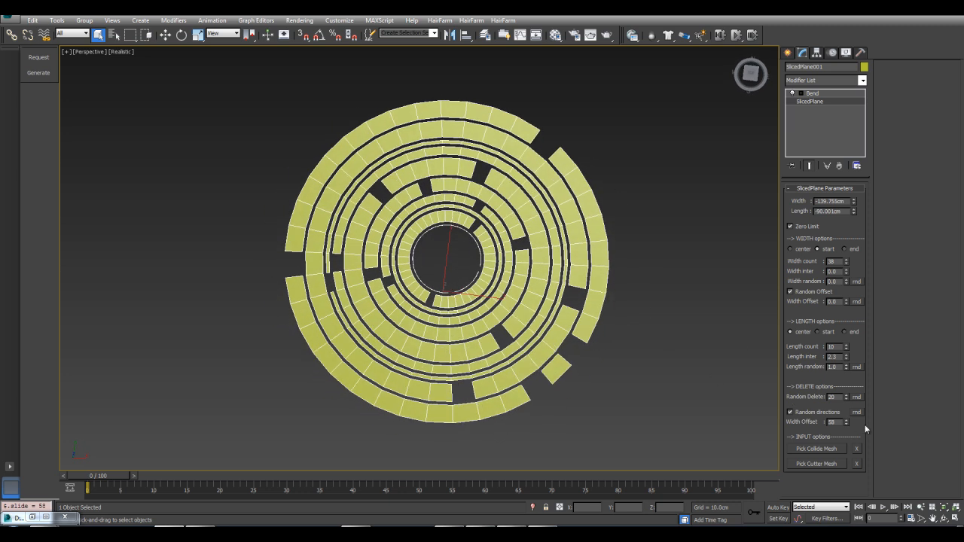
pyautogui.moveTo(846, 423); pyautogui.dragTo(870, 459)
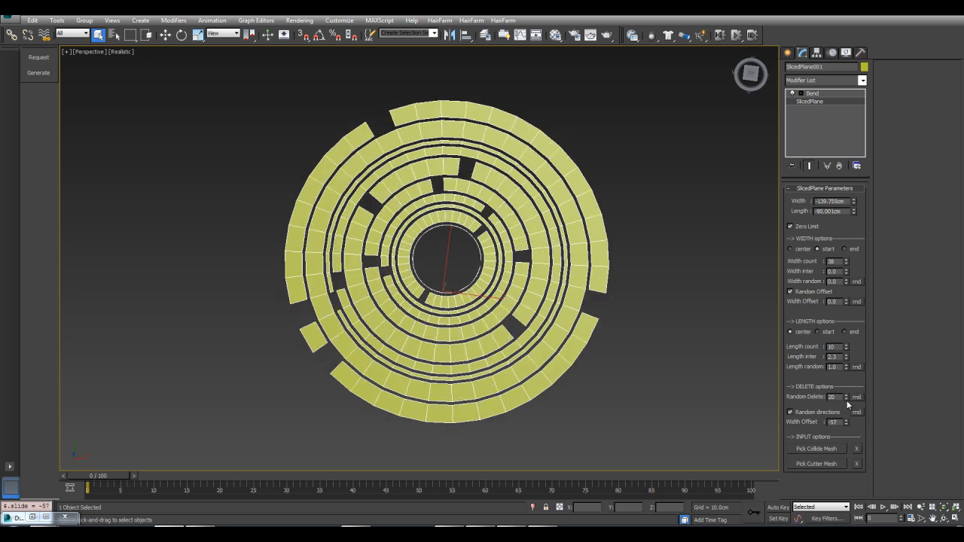
# Raise the random delete amount to 88 and set the delete width offset to 13.
pyautogui.moveTo(847, 386)
pyautogui.mouseDown()
pyautogui.moveTo(846, 369)
pyautogui.moveTo(837, 372)
pyautogui.mouseUp()
pyautogui.moveTo(846, 424); pyautogui.dragTo(870, 83)
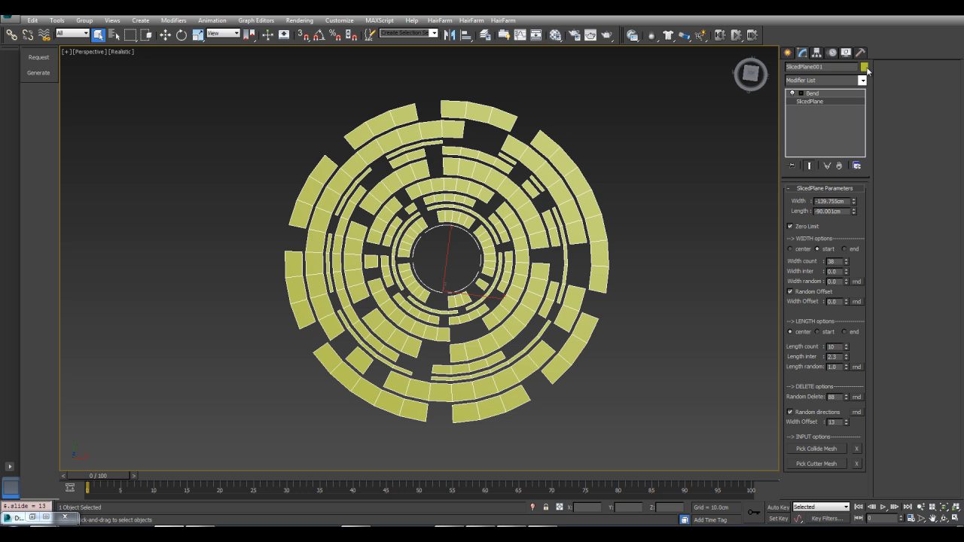
# Change the object colour to cyan ACI#120 from the AutoCAD ACI palette and deselect the ring.
pyautogui.click(865, 67)
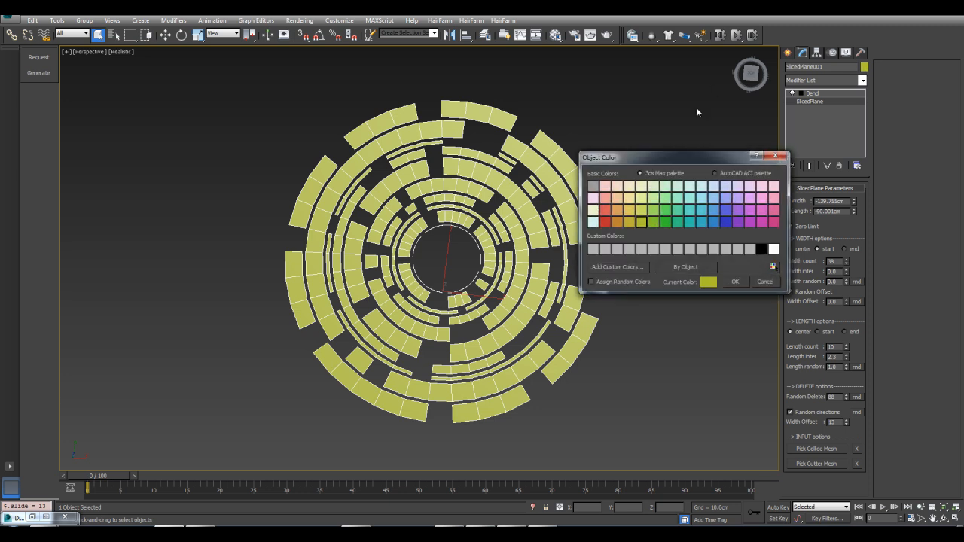
pyautogui.click(734, 174)
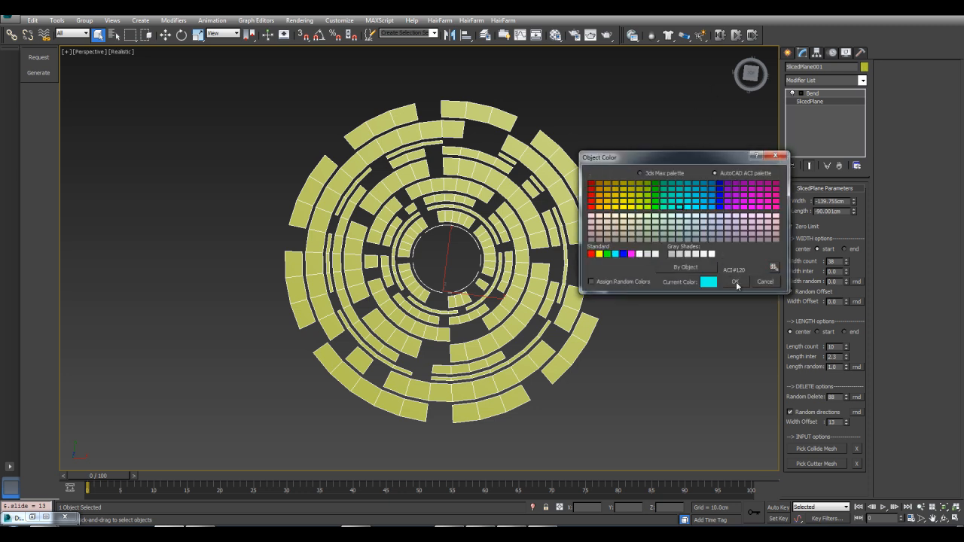
pyautogui.click(736, 282)
pyautogui.click(718, 337)
pyautogui.moveTo(690, 189); pyautogui.dragTo(688, 201, button='middle')
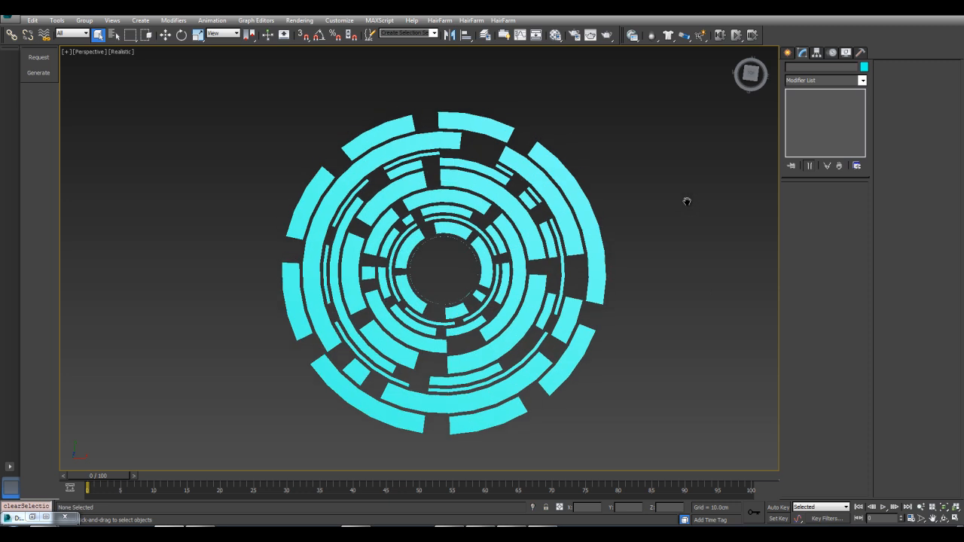
# Auto-key a delete width offset of 50 on the SlicedPlane at frame 100, scrub back to frame 0 and end auto-keying.
pyautogui.click(585, 219)
pyautogui.click(752, 483)
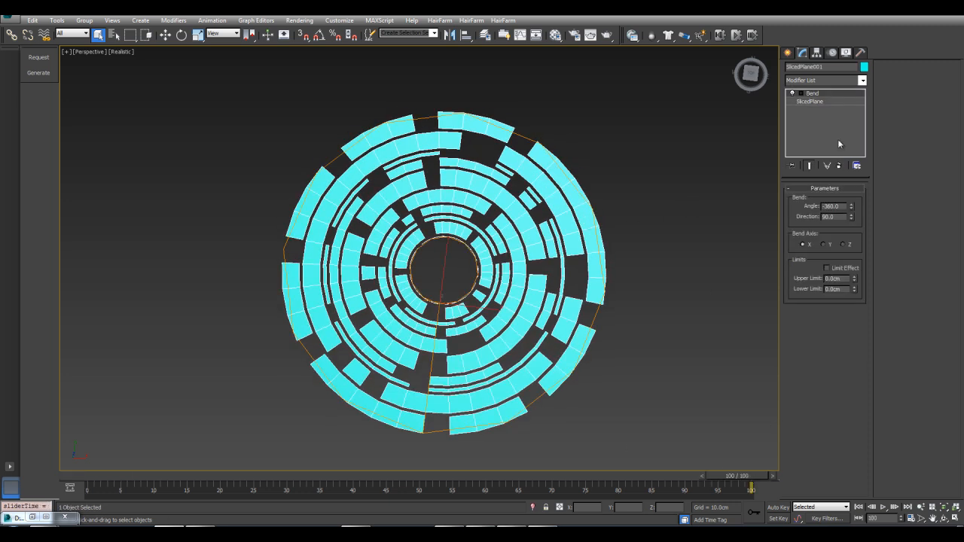
pyautogui.click(811, 102)
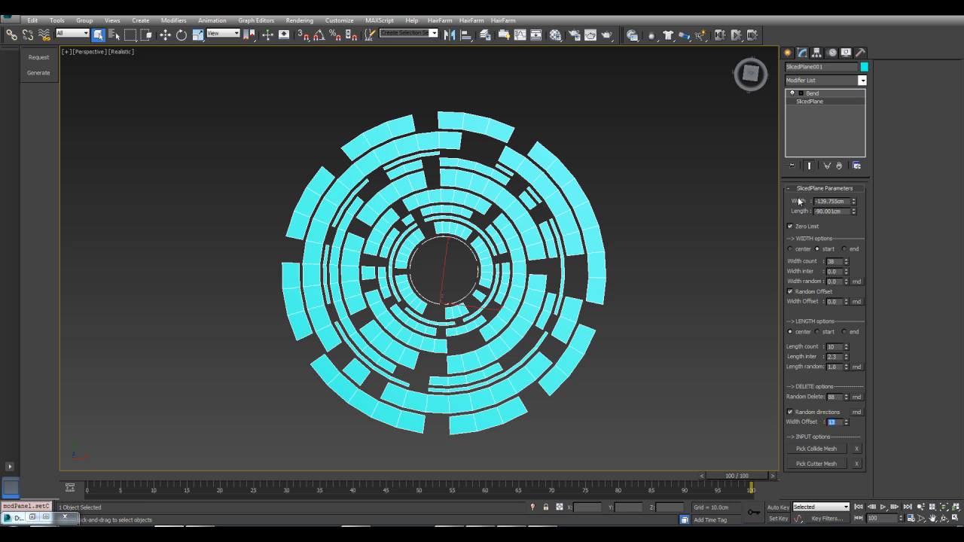
pyautogui.click(778, 510)
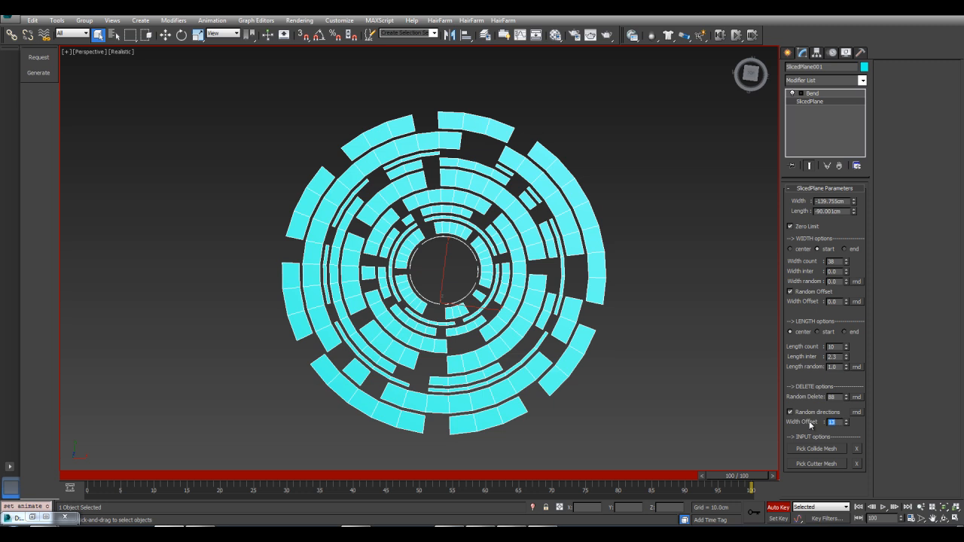
pyautogui.press('Return')
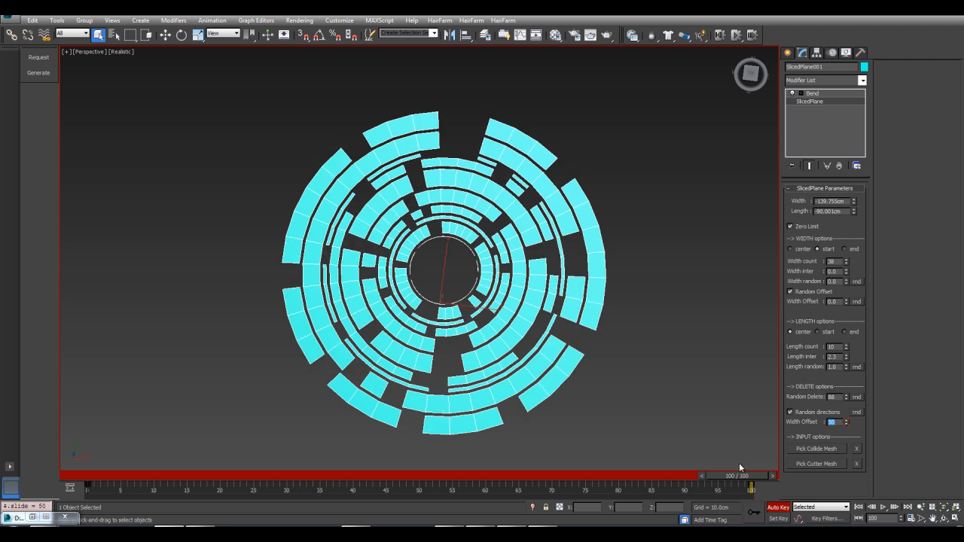
pyautogui.moveTo(725, 477); pyautogui.dragTo(33, 492)
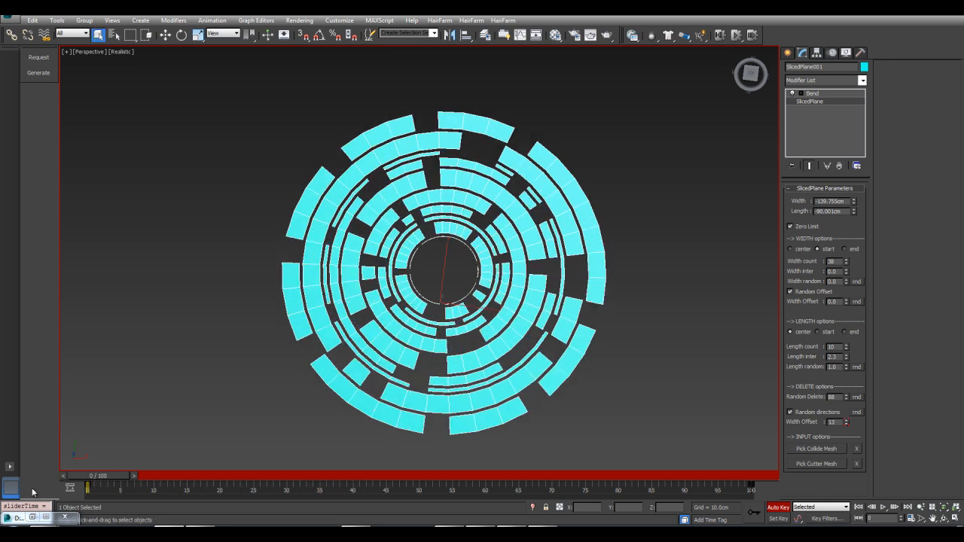
pyautogui.click(779, 507)
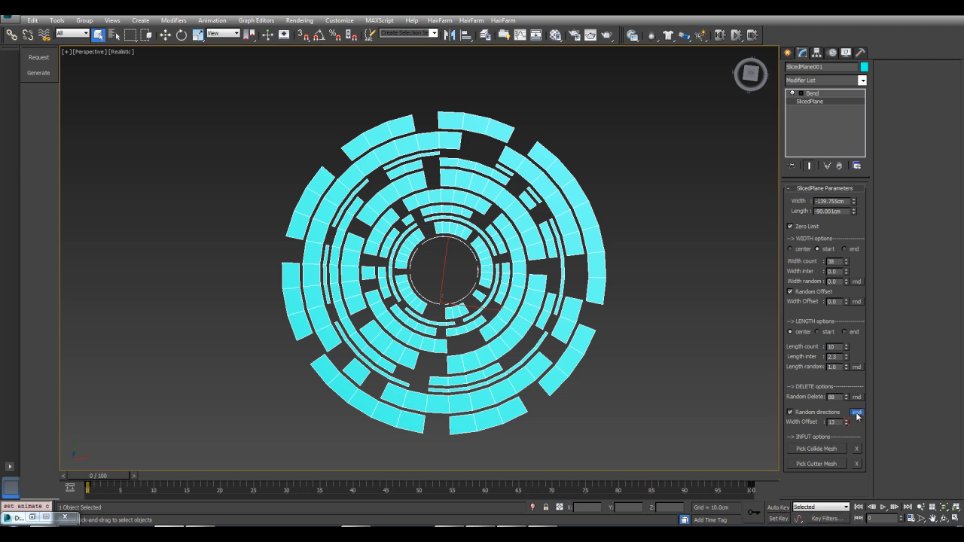
# Reshuffle the random directions of the missing segments and play the animation briefly.
pyautogui.click(857, 414)
pyautogui.click(858, 414)
pyautogui.click(885, 508)
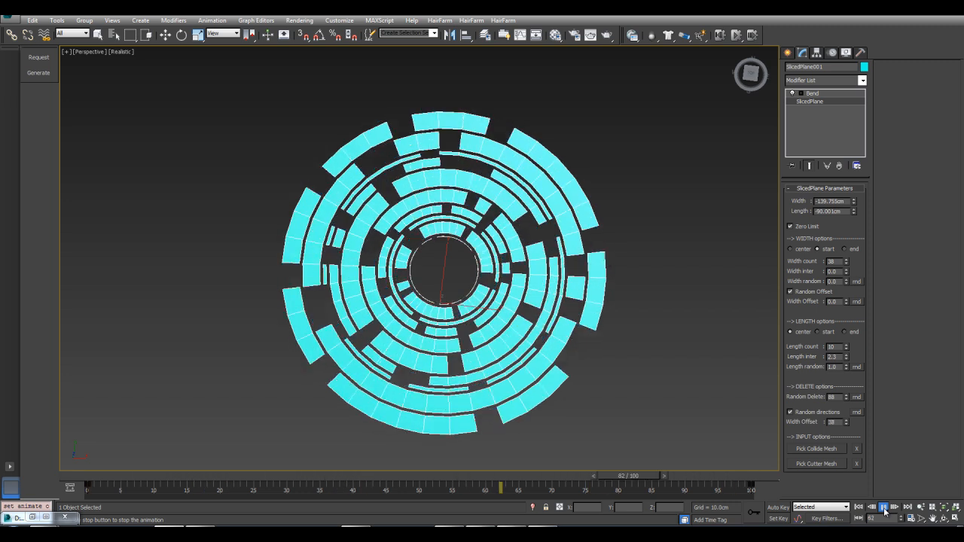
pyautogui.click(885, 508)
# Auto-key a delete width offset of 0 at frame 100 and scrub the timeline to preview the ring's motion.
pyautogui.moveTo(735, 488); pyautogui.dragTo(777, 479)
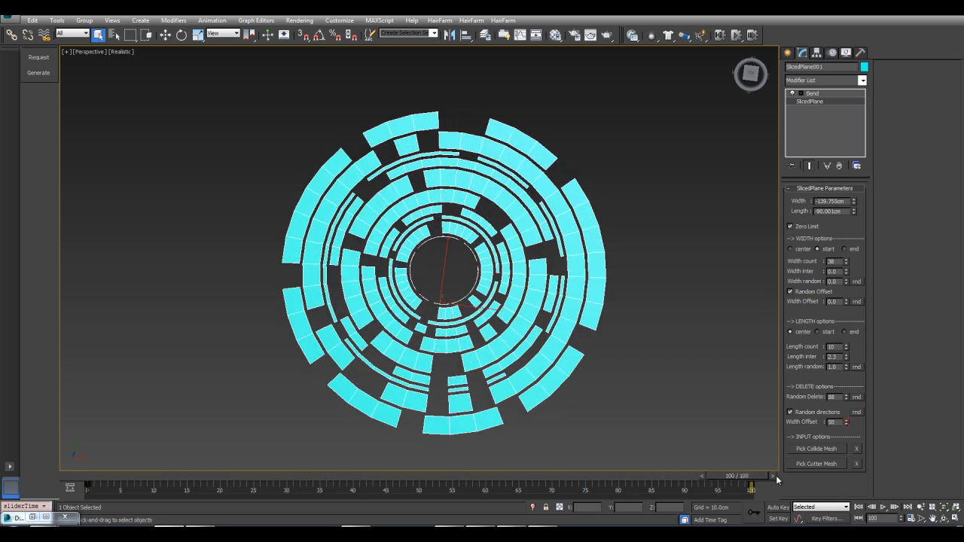
pyautogui.click(779, 508)
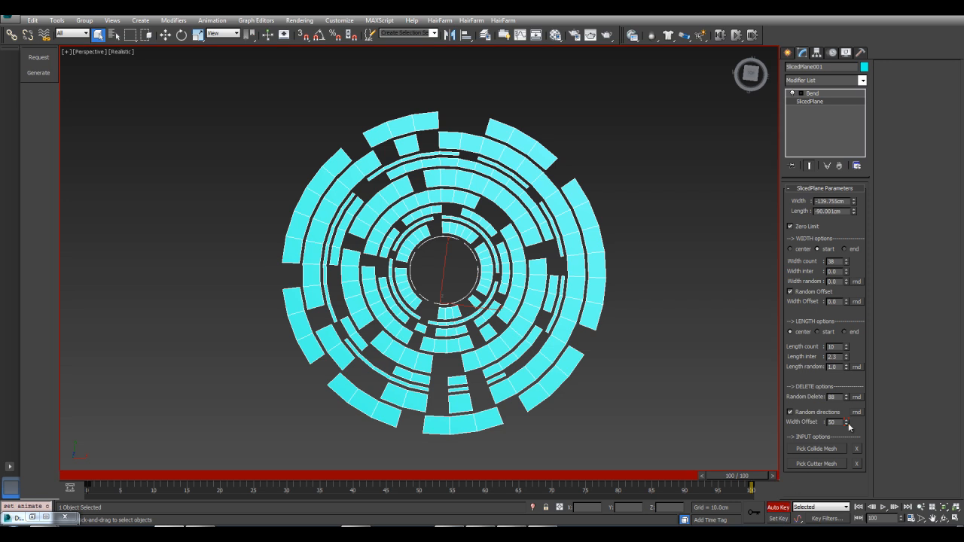
pyautogui.moveTo(849, 427); pyautogui.dragTo(850, 441)
pyautogui.moveTo(743, 482); pyautogui.dragTo(68, 469)
pyautogui.moveTo(134, 471); pyautogui.dragTo(871, 475)
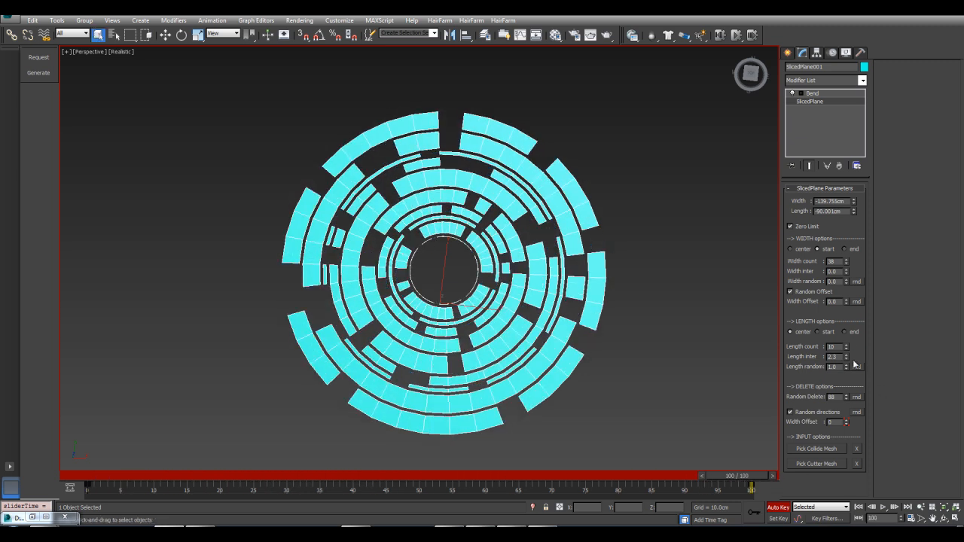
# Auto-key the length inter at 1.9 on frame 100 and 17.1 on frame 0.
pyautogui.moveTo(849, 360)
pyautogui.mouseDown()
pyautogui.moveTo(874, 333)
pyautogui.moveTo(861, 369)
pyautogui.mouseUp()
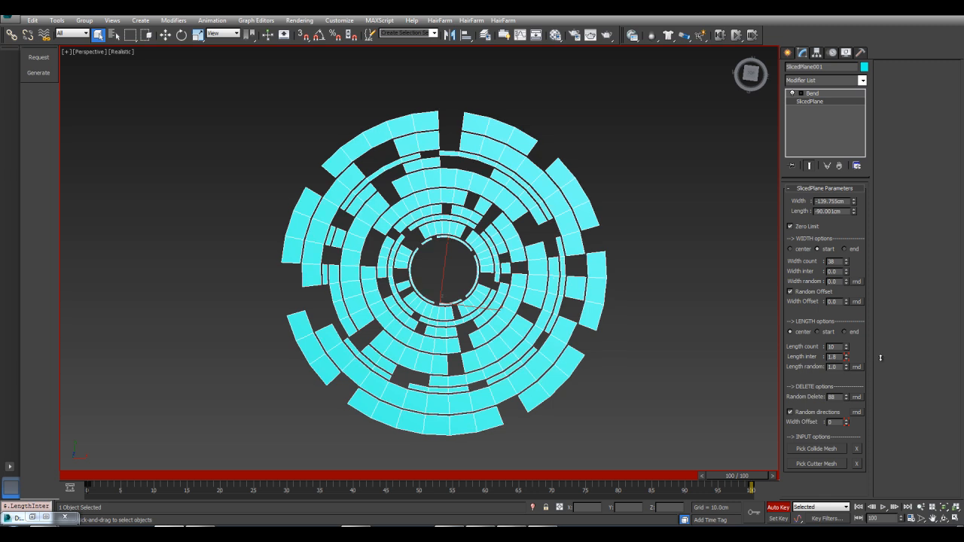
pyautogui.click(137, 479)
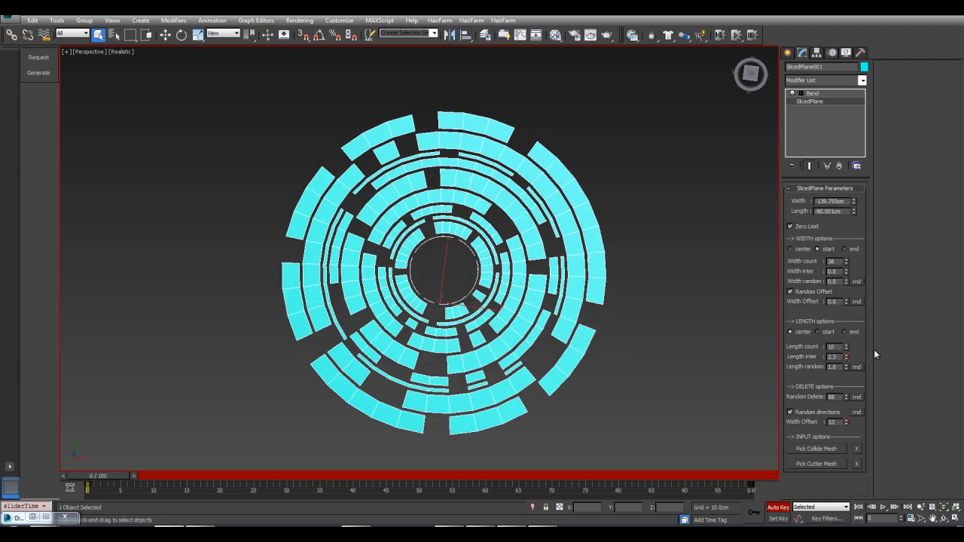
pyautogui.moveTo(847, 362); pyautogui.dragTo(846, 300)
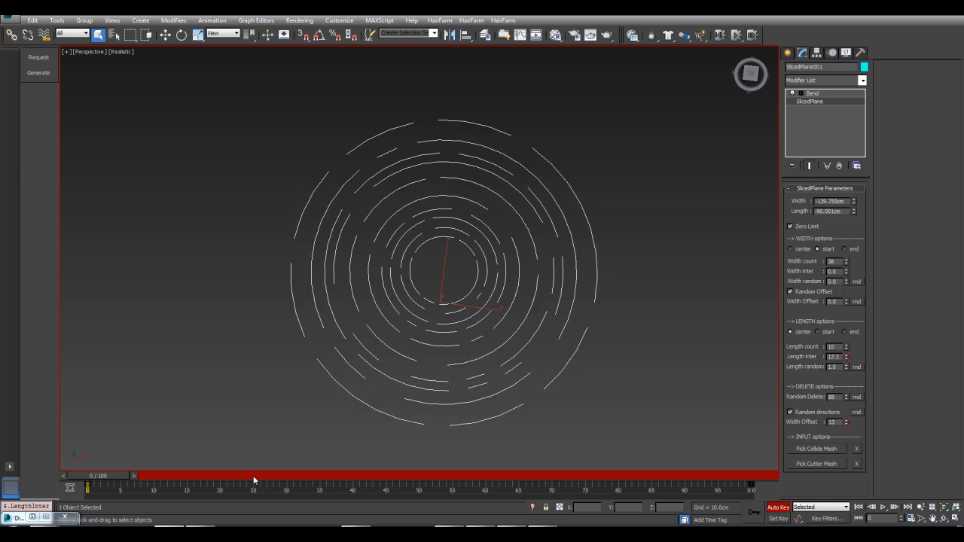
# Key a reduced length inter at frame 34, scrub to frame 100 to preview the growing rings, and end auto-keying.
pyautogui.click(297, 478)
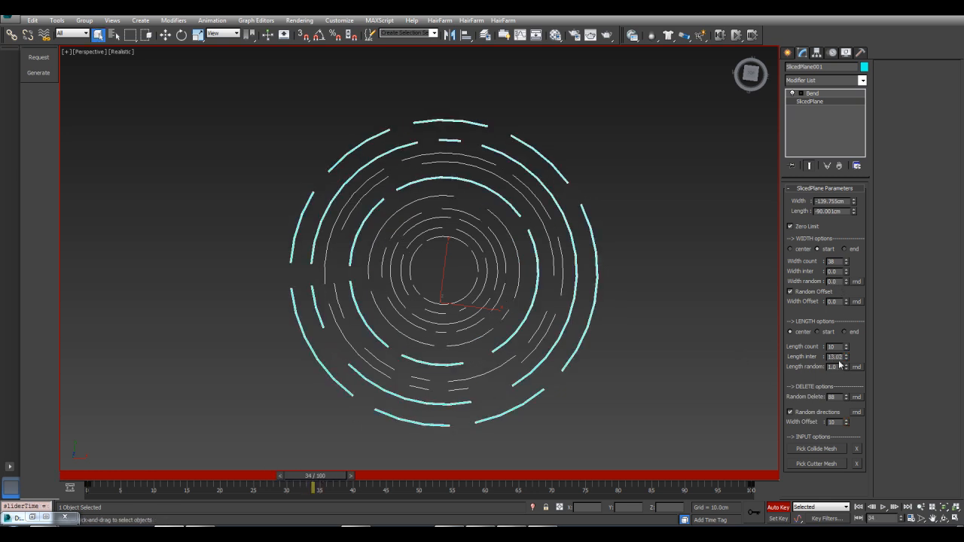
pyautogui.moveTo(847, 356); pyautogui.dragTo(864, 382)
pyautogui.moveTo(333, 479); pyautogui.dragTo(834, 450)
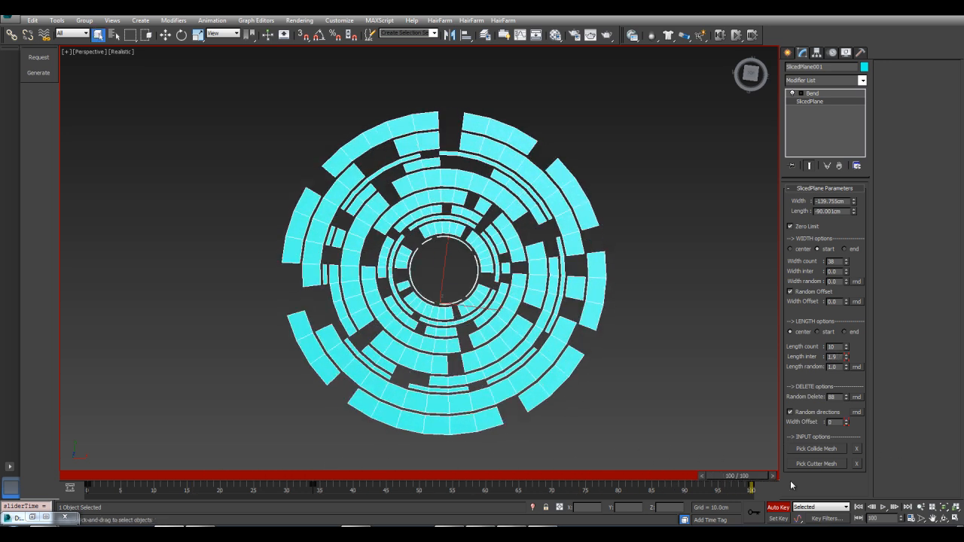
pyautogui.click(779, 507)
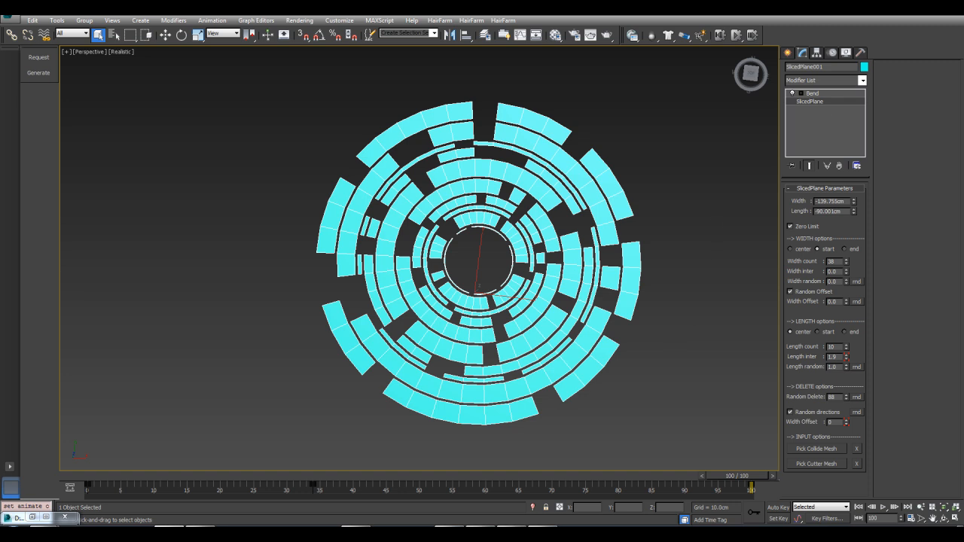
# Remove the Bend modifier and scrub to frame 100 to preview the animated flat pattern, leaving the plane selected.
pyautogui.click(823, 94)
pyautogui.click(838, 166)
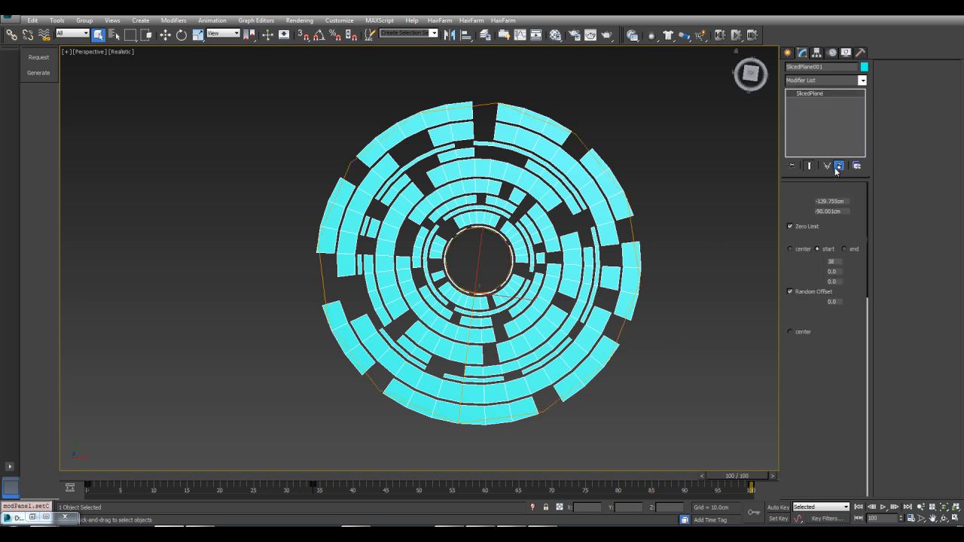
pyautogui.click(387, 436)
pyautogui.moveTo(383, 478); pyautogui.dragTo(873, 472)
pyautogui.press('q')
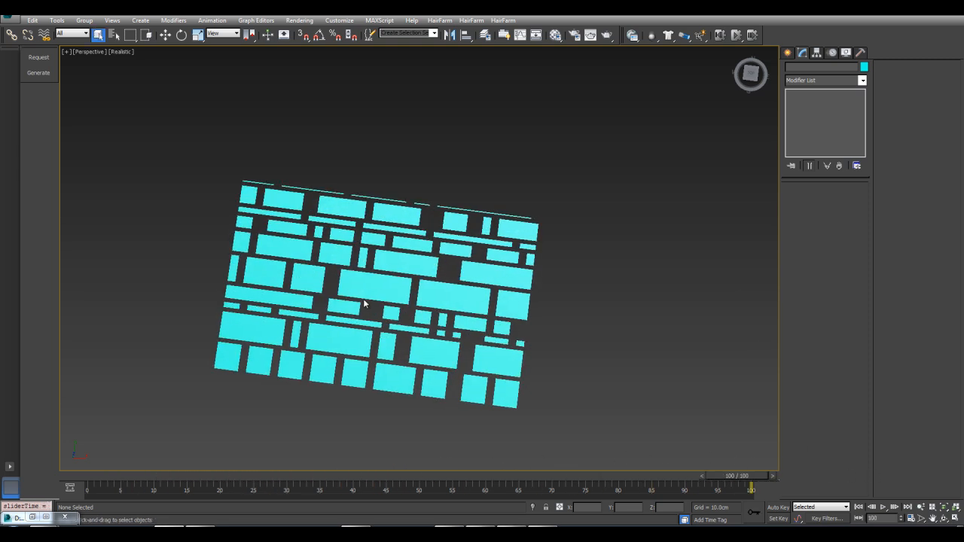
pyautogui.click(452, 260)
pyautogui.scroll(5, 452, 260)
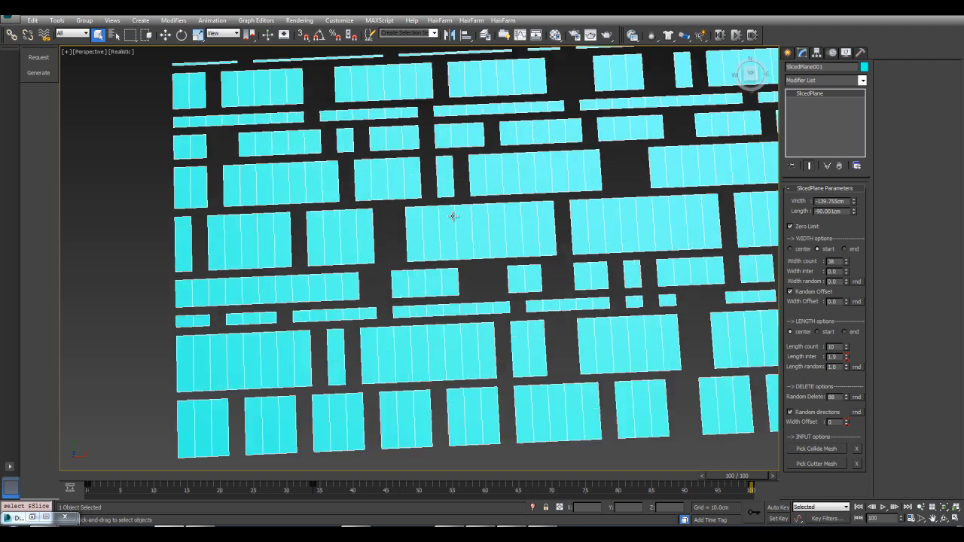
# Delete the SlicedPlane's animation keys after frame 0 and reset length inter, random delete and length random to 0.
pyautogui.moveTo(452, 215); pyautogui.dragTo(376, 269, button='middle')
pyautogui.scroll(-5, 377, 269)
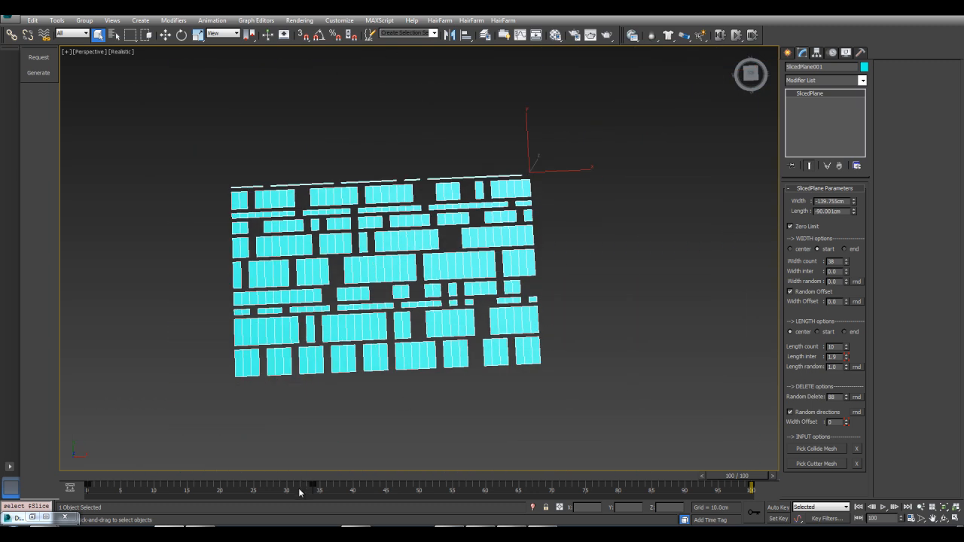
pyautogui.press('End')
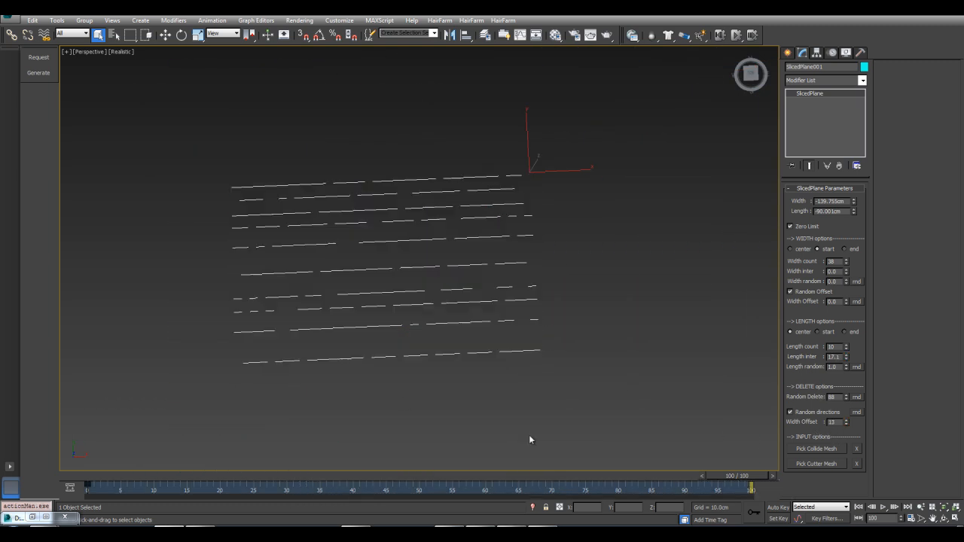
pyautogui.rightClick(847, 358)
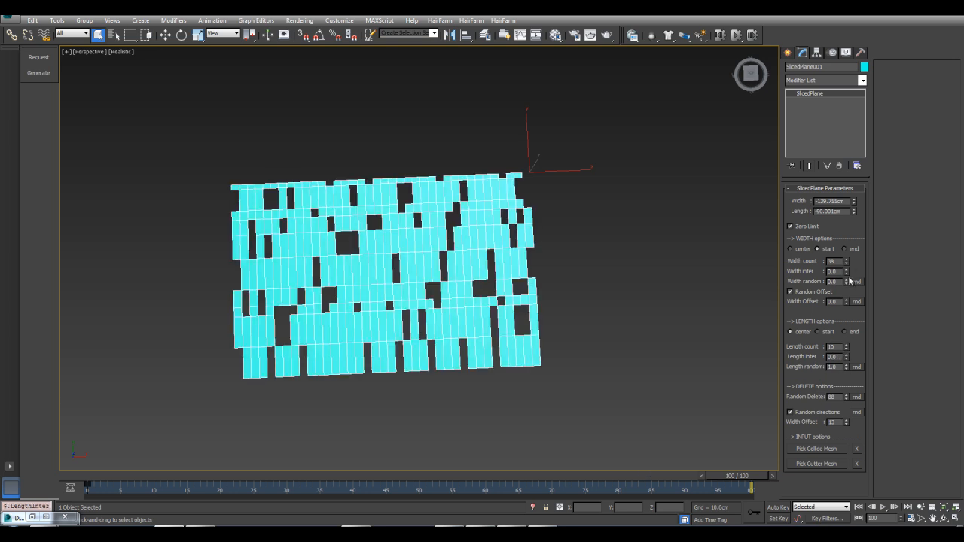
pyautogui.rightClick(846, 399)
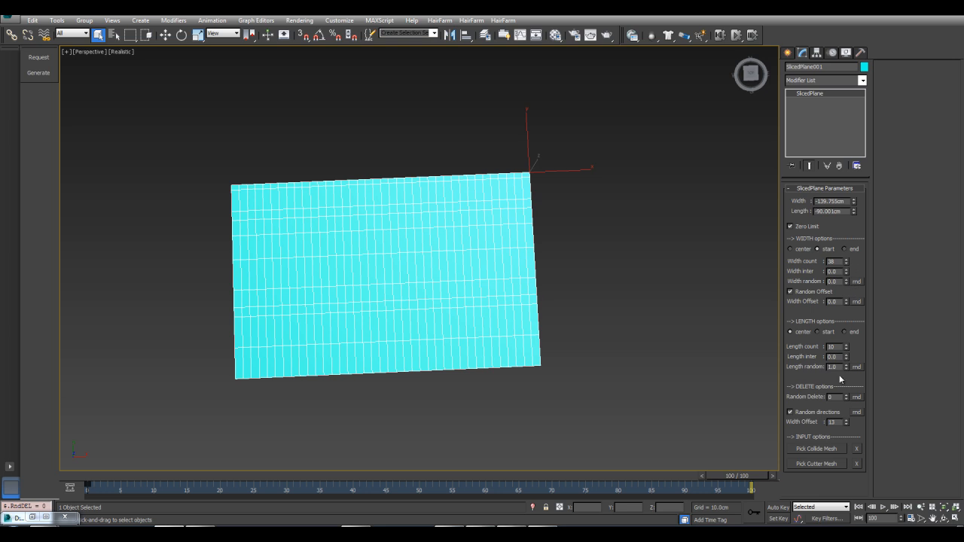
pyautogui.rightClick(846, 367)
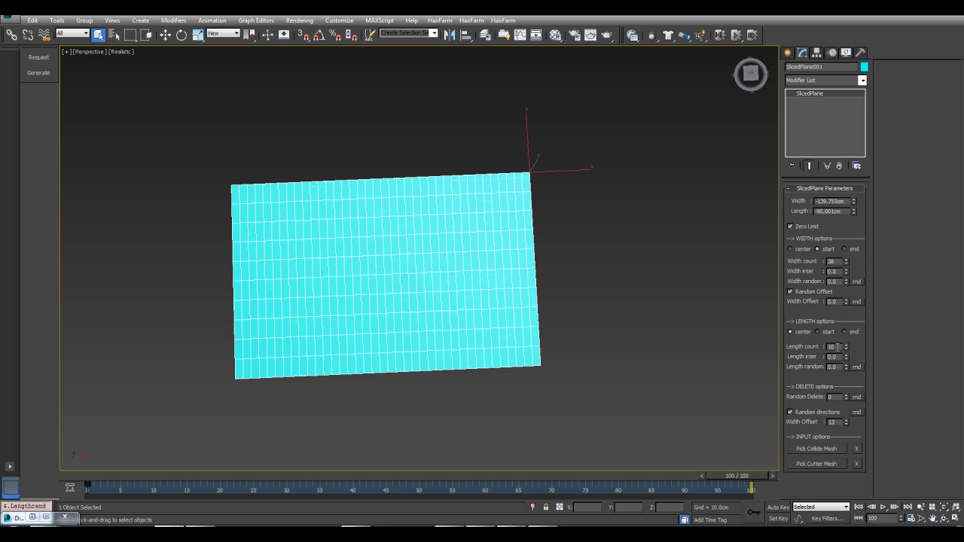
# Set the SlicedPlane's width count to 10, return to frame 0 and show the home grid.
pyautogui.moveTo(833, 262); pyautogui.dragTo(781, 260)
pyautogui.write('10')
pyautogui.press('Return')
pyautogui.moveTo(294, 295); pyautogui.dragTo(404, 270, button='middle')
pyautogui.click(92, 476)
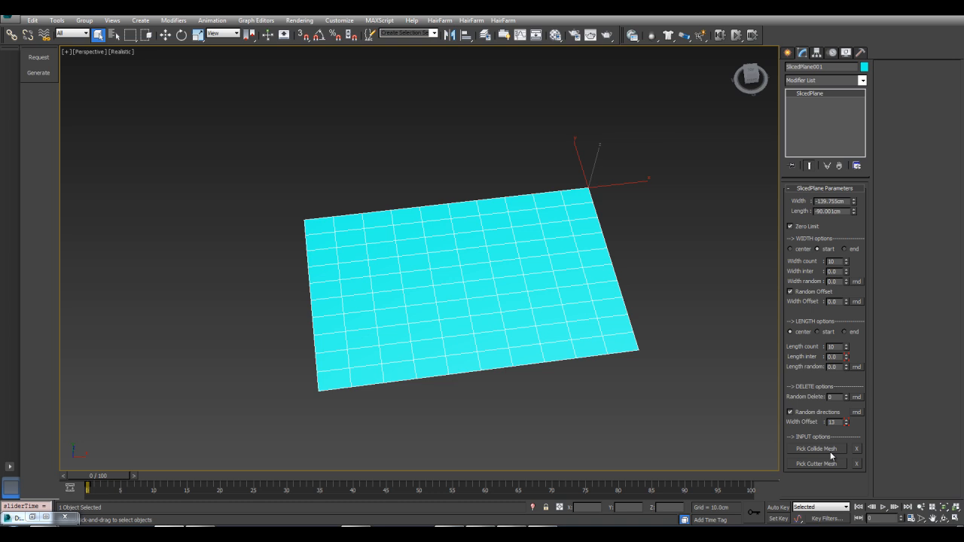
pyautogui.moveTo(594, 359)
pyautogui.mouseDown(button='middle')
pyautogui.moveTo(601, 349)
pyautogui.moveTo(597, 361)
pyautogui.mouseUp(button='middle')
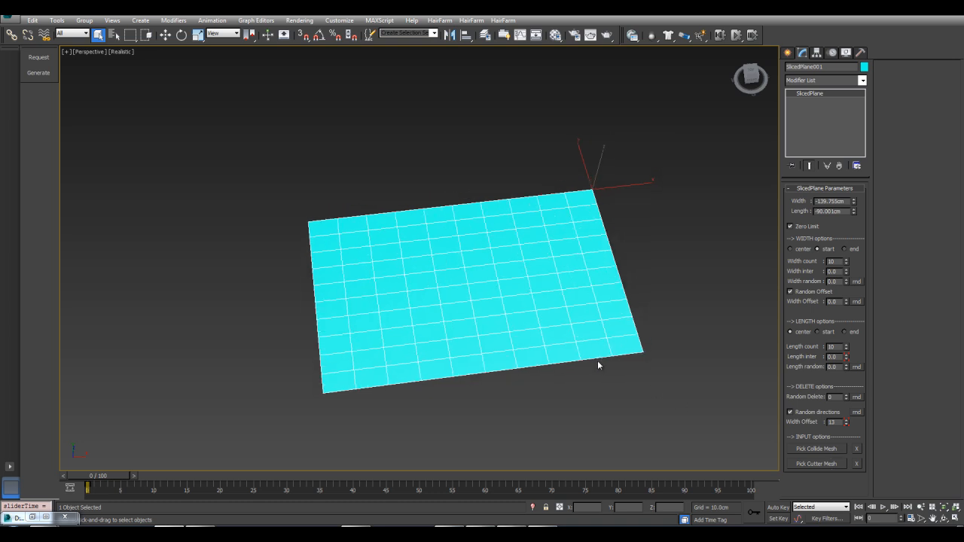
pyautogui.press('g')
# Create a Standard Primitives plane about 400 cm wide and 316 cm long around the SlicedPlane.
pyautogui.click(788, 53)
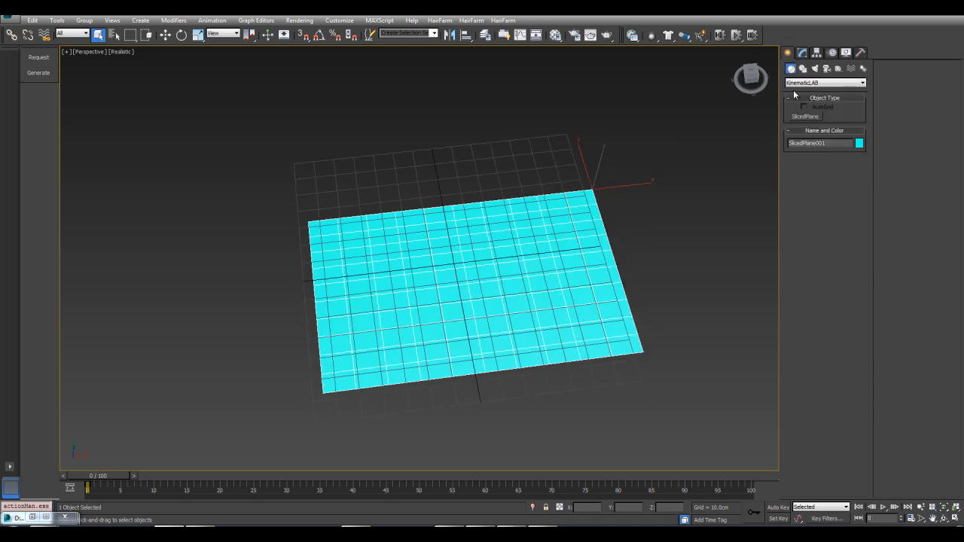
pyautogui.keyDown('alt'); pyautogui.moveTo(500, 228); pyautogui.dragTo(604, 249, button='middle'); pyautogui.keyUp('alt')
pyautogui.click(800, 83)
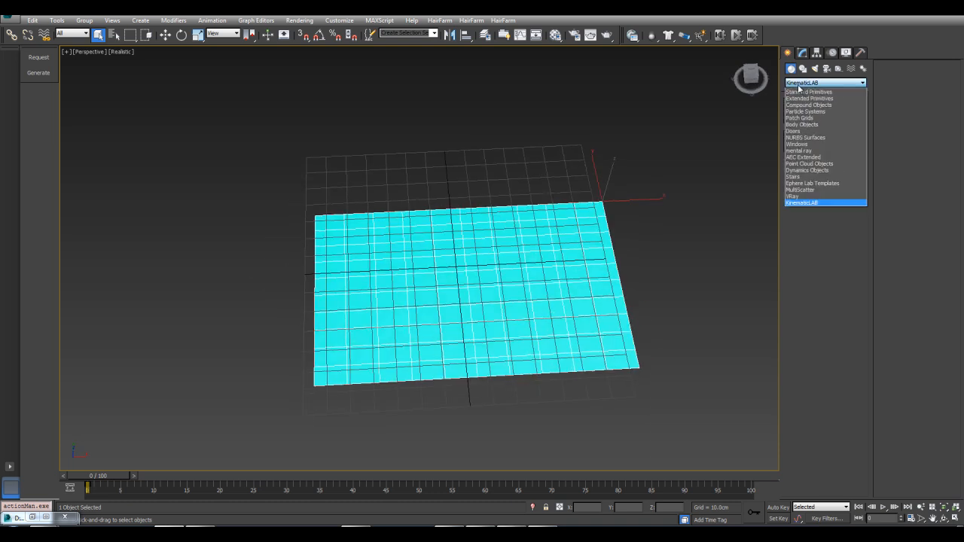
pyautogui.click(810, 91)
pyautogui.click(845, 158)
pyautogui.moveTo(603, 98); pyautogui.dragTo(215, 380)
pyautogui.rightClick(436, 283)
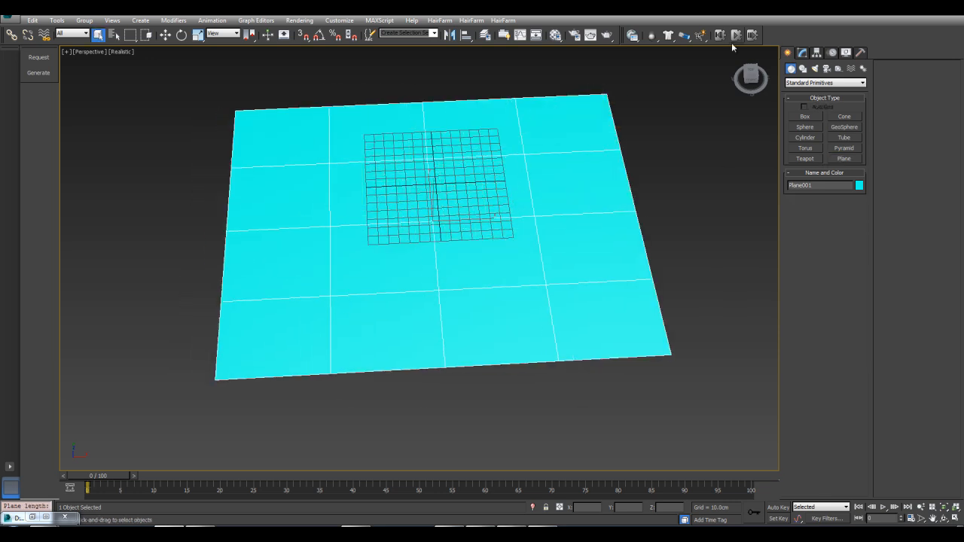
# Change the new plane's object colour to light grey and set its length and width segments to 40.
pyautogui.click(803, 53)
pyautogui.click(864, 67)
pyautogui.click(609, 250)
pyautogui.click(734, 282)
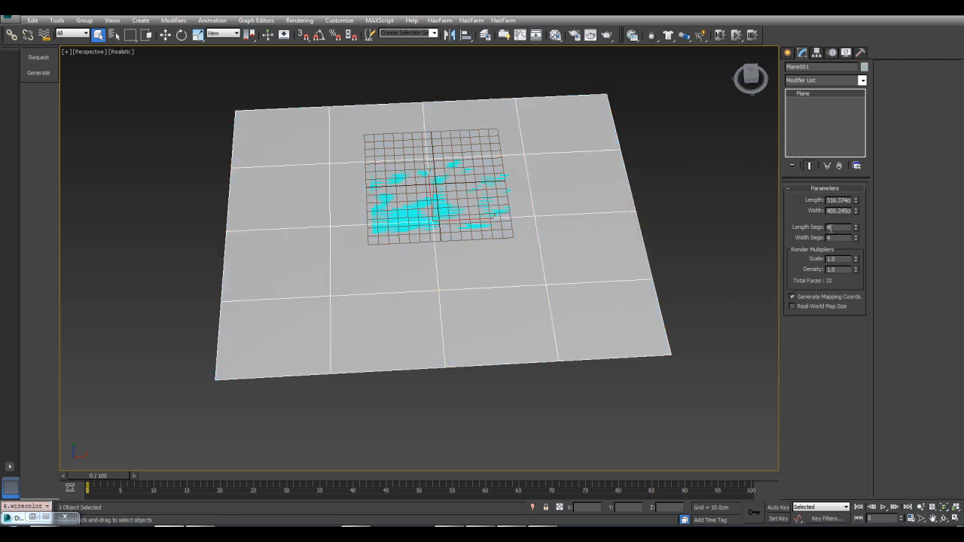
pyautogui.press('Tab')
pyautogui.write('40')
pyautogui.press('Return')
# Lower the grey plane beneath the SlicedPlane to a Z position of about -16 cm.
pyautogui.keyDown('alt'); pyautogui.moveTo(309, 254); pyautogui.dragTo(344, 217, button='middle'); pyautogui.keyUp('alt')
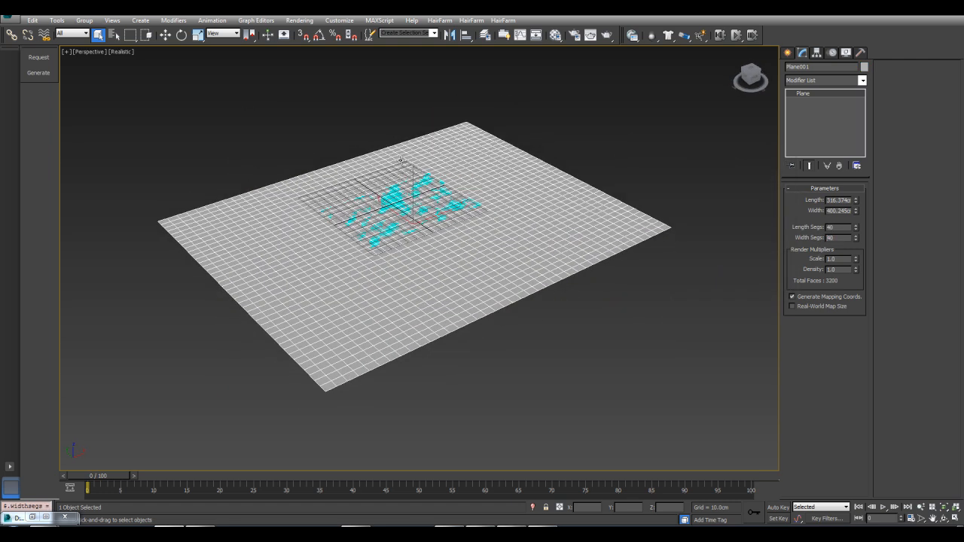
pyautogui.moveTo(417, 193); pyautogui.dragTo(408, 189, button='middle')
pyautogui.press('w')
pyautogui.moveTo(404, 179); pyautogui.dragTo(404, 194)
# Add a Noise modifier to the grey plane with a Z strength of 20 cm and a scale of about 49.
pyautogui.click(862, 80)
pyautogui.moveTo(864, 110); pyautogui.dragTo(865, 288)
pyautogui.click(818, 324)
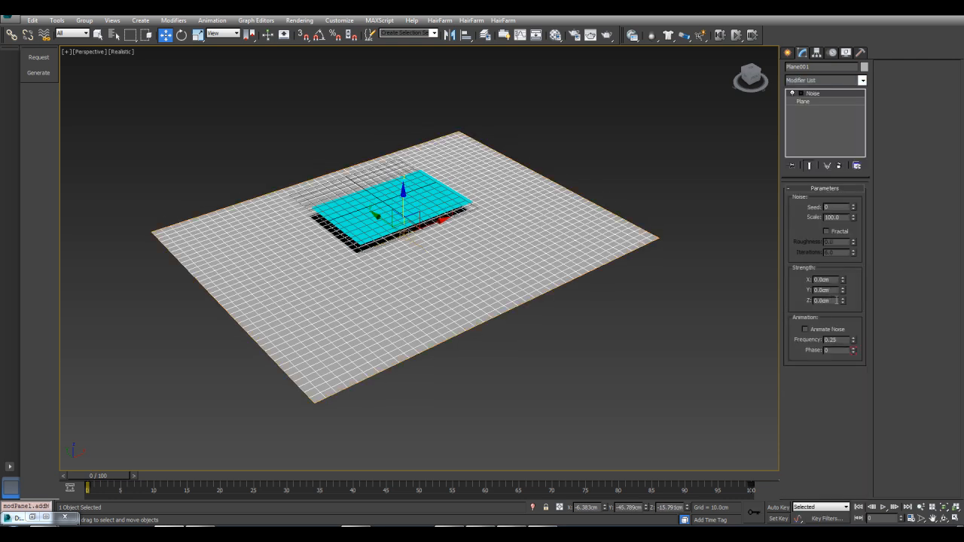
pyautogui.write('20')
pyautogui.press('Return')
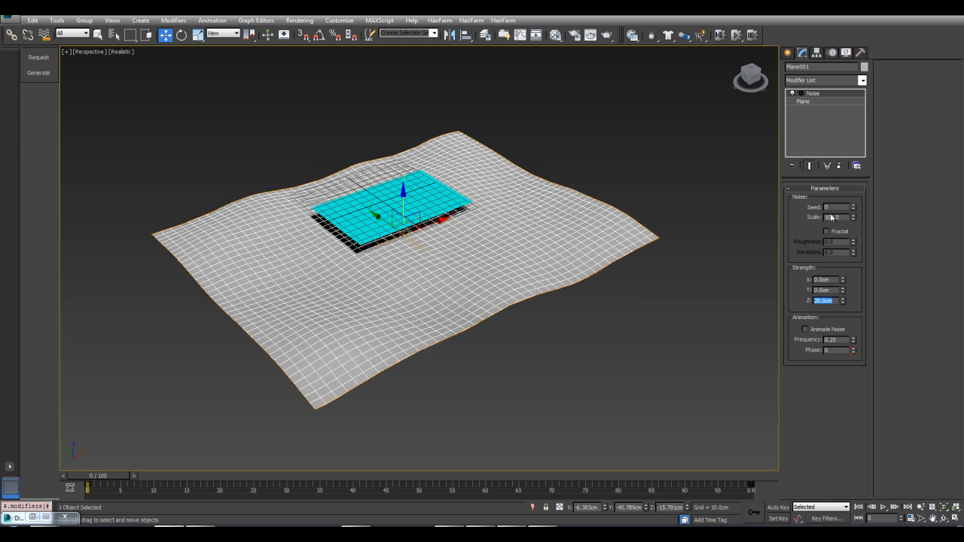
pyautogui.moveTo(853, 219); pyautogui.dragTo(865, 244)
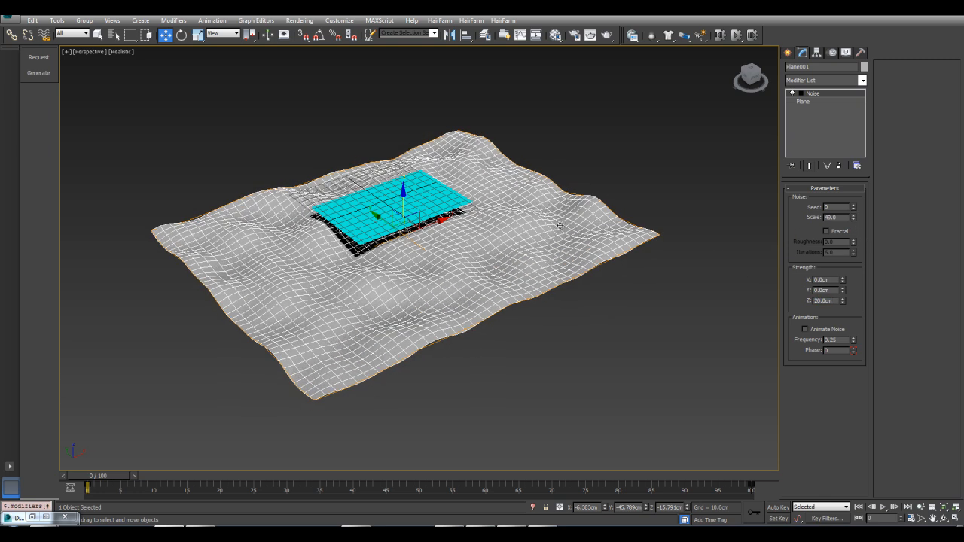
# Display edged faces and raise the SlicedPlane above the terrain to a Z position of about 8.6 cm.
pyautogui.scroll(3, 404, 244)
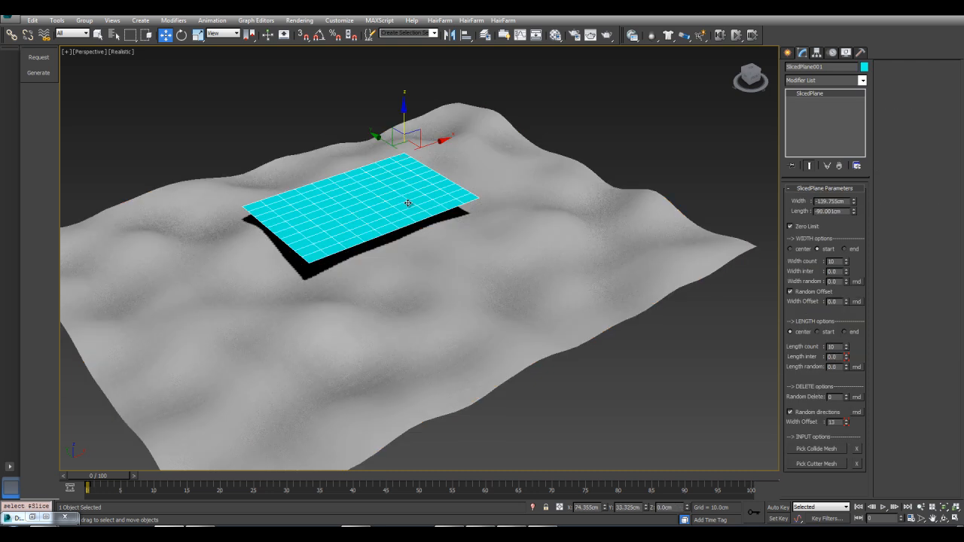
pyautogui.scroll(5, 405, 236)
pyautogui.scroll(-3, 404, 236)
pyautogui.press('F4')
pyautogui.keyDown('alt'); pyautogui.moveTo(417, 253); pyautogui.dragTo(425, 230, button='middle'); pyautogui.keyUp('alt')
pyautogui.moveTo(460, 131); pyautogui.dragTo(460, 116)
# Assign the noise terrain Plane001 as the SlicedPlane's collide mesh.
pyautogui.click(514, 329)
pyautogui.click(474, 225)
pyautogui.click(829, 456)
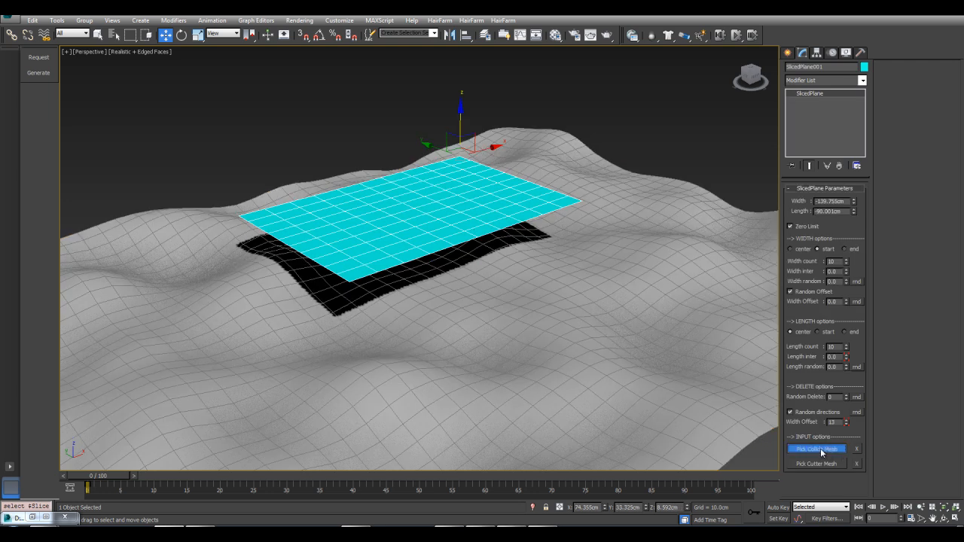
pyautogui.click(550, 266)
pyautogui.keyDown('alt'); pyautogui.moveTo(556, 258); pyautogui.dragTo(467, 316, button='middle'); pyautogui.keyUp('alt')
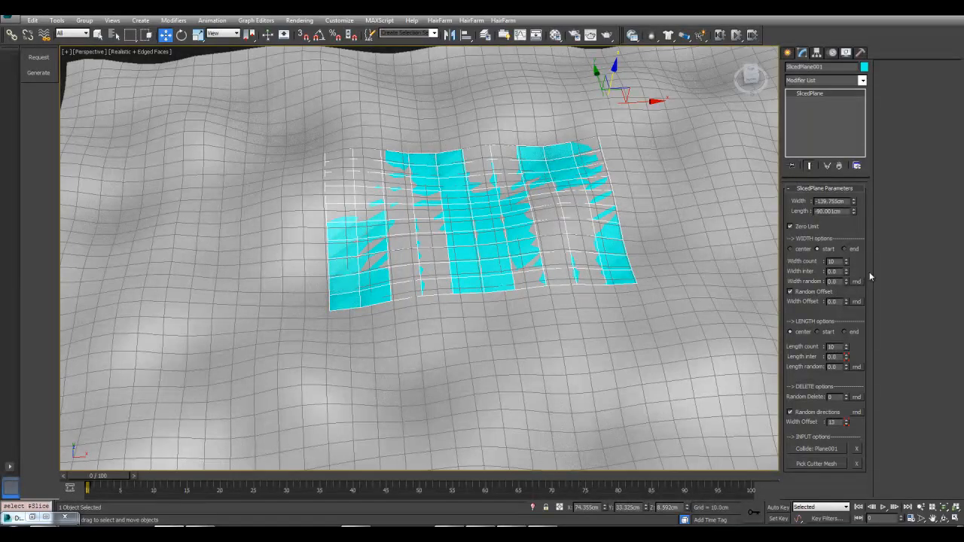
# Set width inter to 1.5 from center, length inter to 2.0 and random delete to 9 on the SlicedPlane.
pyautogui.moveTo(847, 274); pyautogui.dragTo(853, 262)
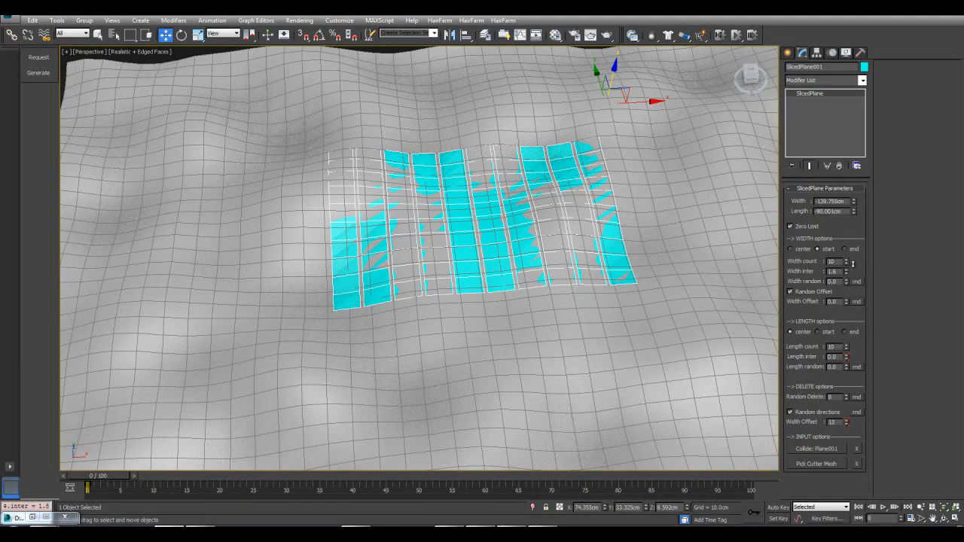
pyautogui.click(804, 249)
pyautogui.moveTo(848, 359); pyautogui.dragTo(847, 350)
pyautogui.moveTo(846, 398)
pyautogui.mouseDown()
pyautogui.moveTo(851, 347)
pyautogui.moveTo(856, 395)
pyautogui.mouseUp()
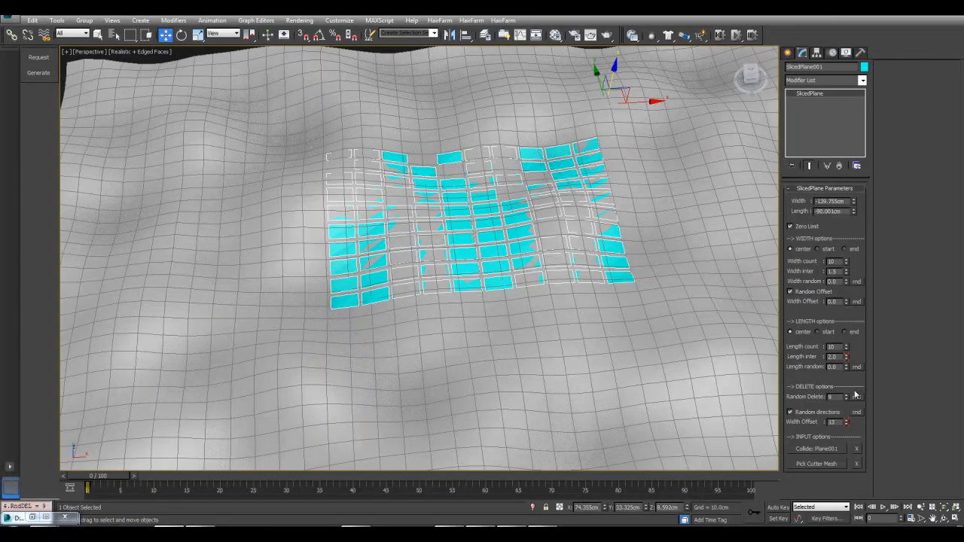
# Slide the noise terrain about 94 cm along X to test how the sliced tiles follow its surface.
pyautogui.moveTo(615, 281); pyautogui.dragTo(573, 257, button='middle')
pyautogui.scroll(-3, 573, 249)
pyautogui.click(635, 257)
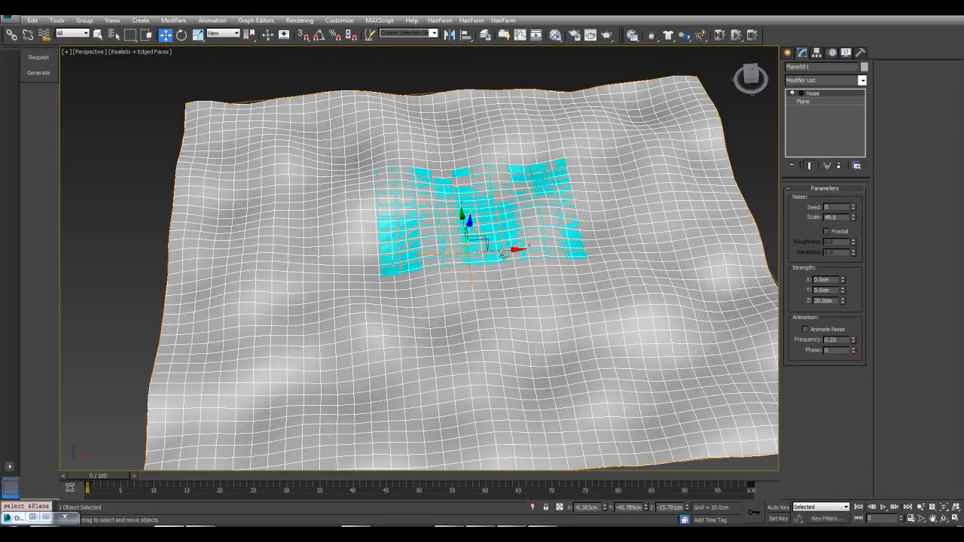
pyautogui.moveTo(506, 250); pyautogui.dragTo(578, 213)
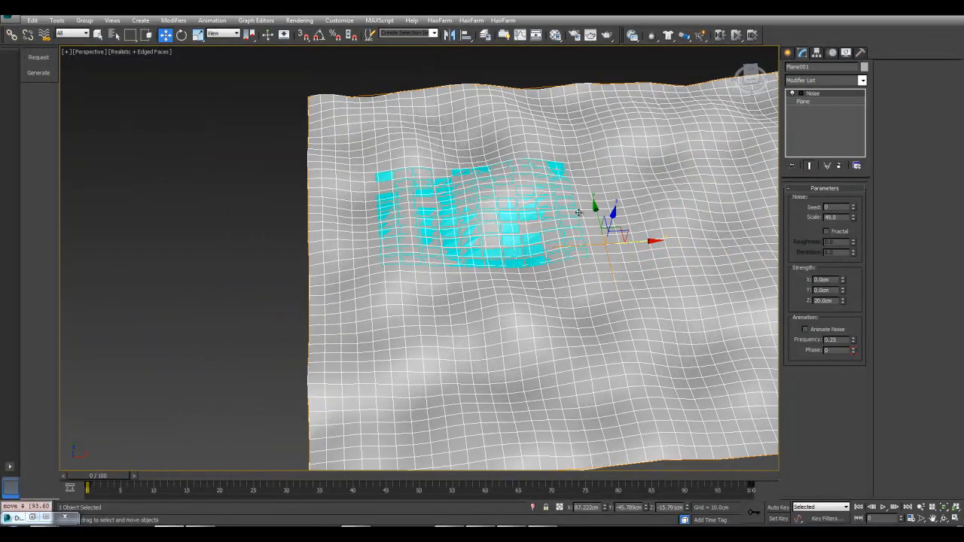
# Add a Face Extrude modifier of amount 2.38 to the SlicedPlane and shift the terrain beneath the thickened tiles.
pyautogui.click(494, 252)
pyautogui.click(863, 80)
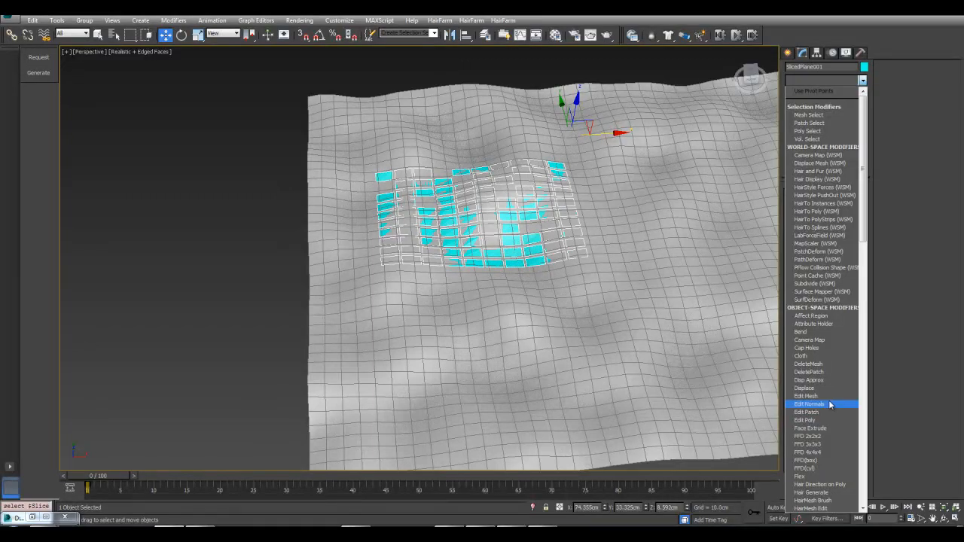
pyautogui.click(827, 428)
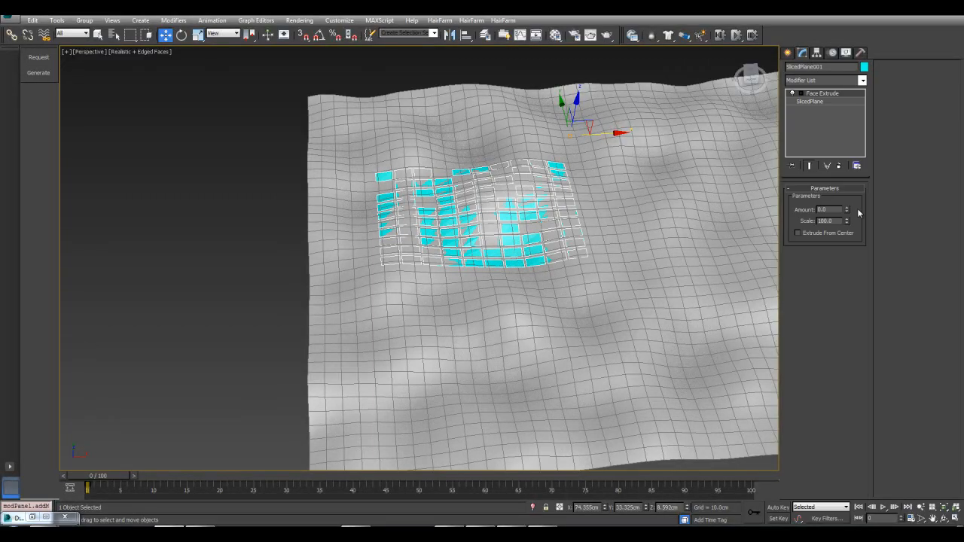
pyautogui.moveTo(843, 187); pyautogui.dragTo(843, 154)
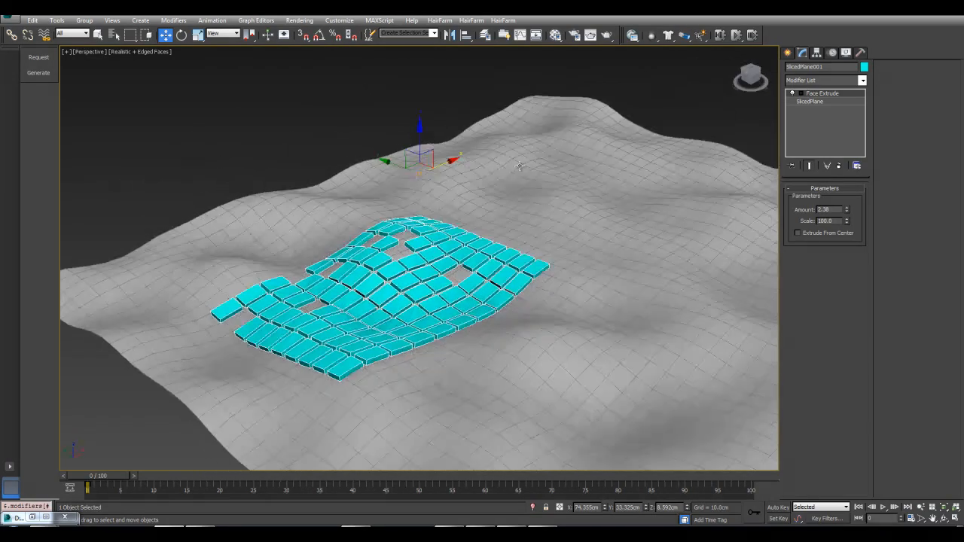
pyautogui.moveTo(570, 236); pyautogui.dragTo(443, 293)
pyautogui.click(444, 294)
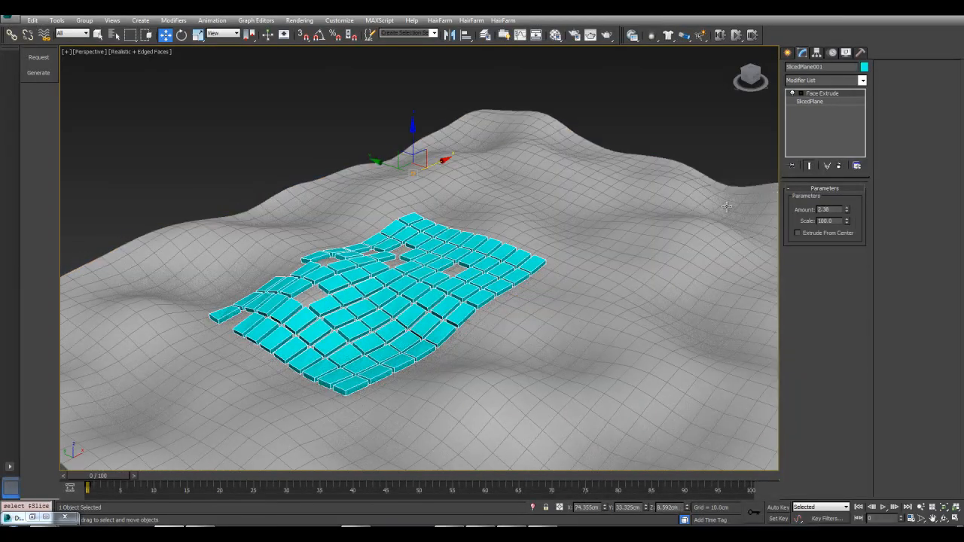
# Set the SlicedPlane's width random and length random to 1.0 and generate new random variations for both.
pyautogui.click(818, 103)
pyautogui.keyDown('alt'); pyautogui.moveTo(716, 203); pyautogui.dragTo(637, 302, button='middle'); pyautogui.keyUp('alt')
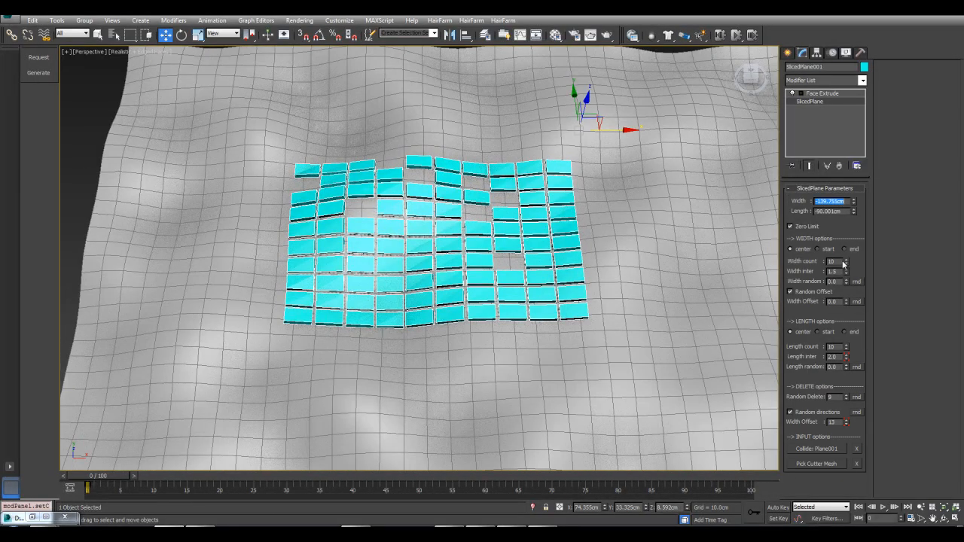
pyautogui.moveTo(847, 273)
pyautogui.mouseDown()
pyautogui.moveTo(870, 250)
pyautogui.moveTo(858, 249)
pyautogui.moveTo(845, 288)
pyautogui.moveTo(846, 260)
pyautogui.mouseUp()
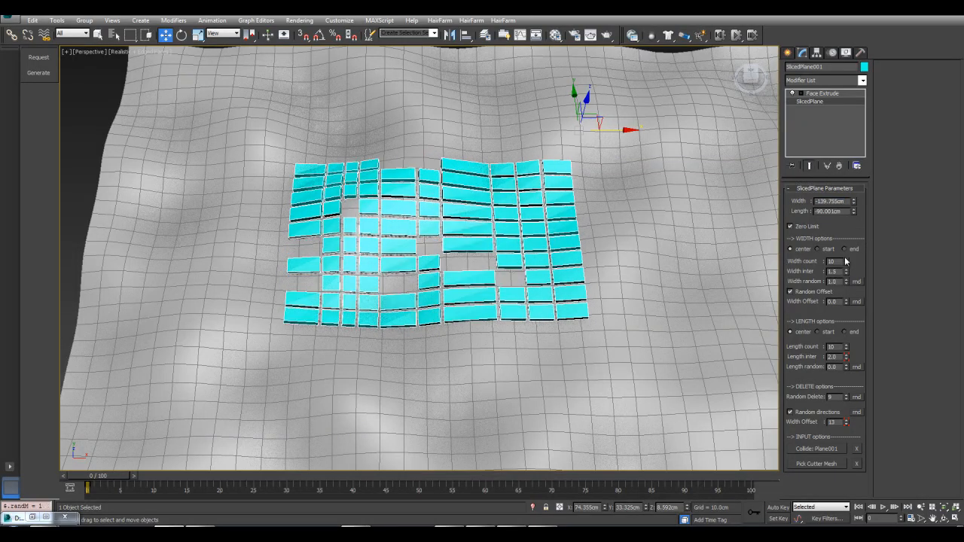
pyautogui.click(856, 282)
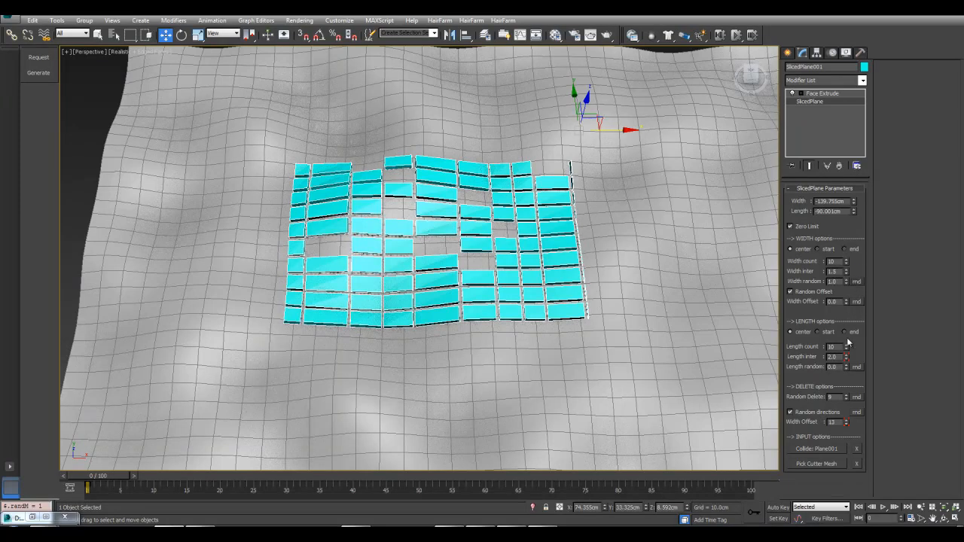
pyautogui.moveTo(847, 368); pyautogui.dragTo(848, 344)
pyautogui.click(857, 368)
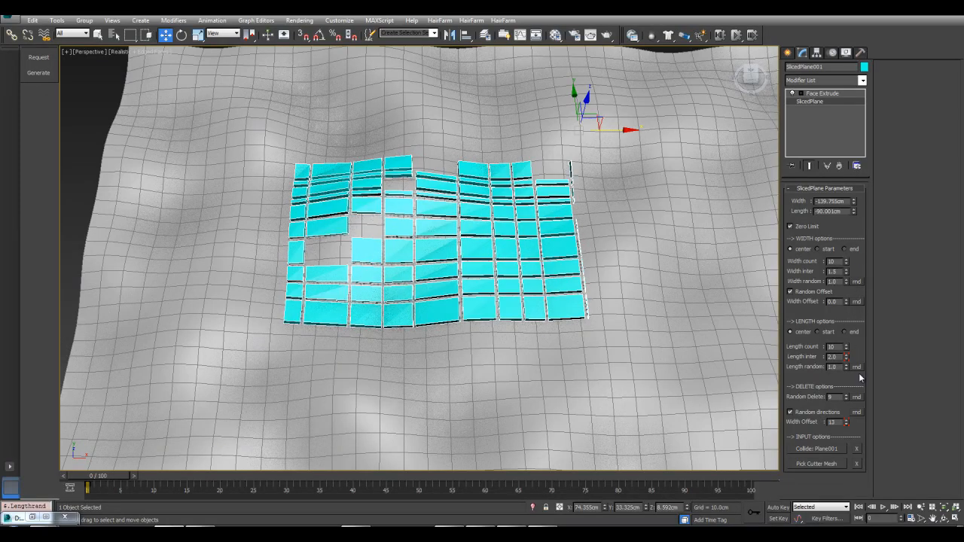
pyautogui.click(857, 367)
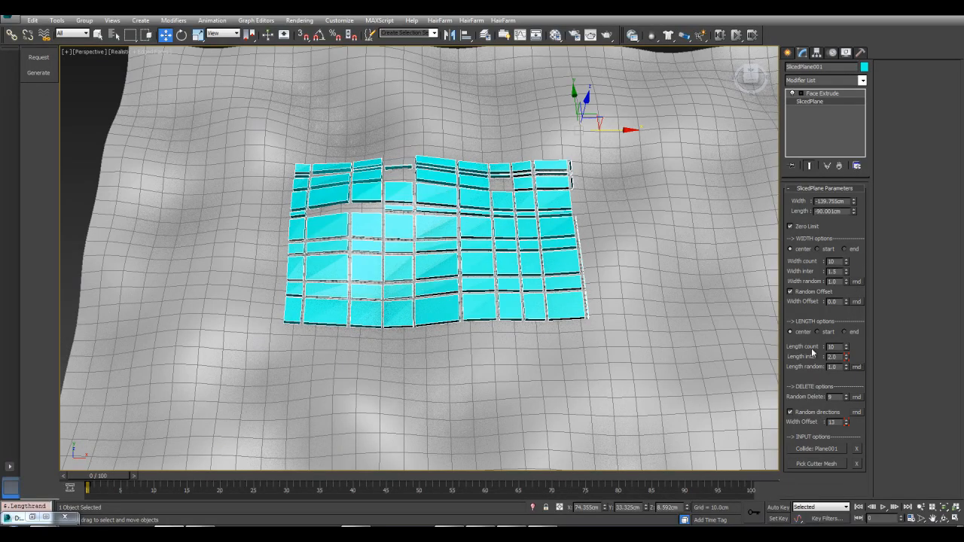
# Try a random width offset of about 13.2 on the tile rows, reset it to 0, and clear the collide mesh.
pyautogui.moveTo(847, 302); pyautogui.dragTo(876, 232)
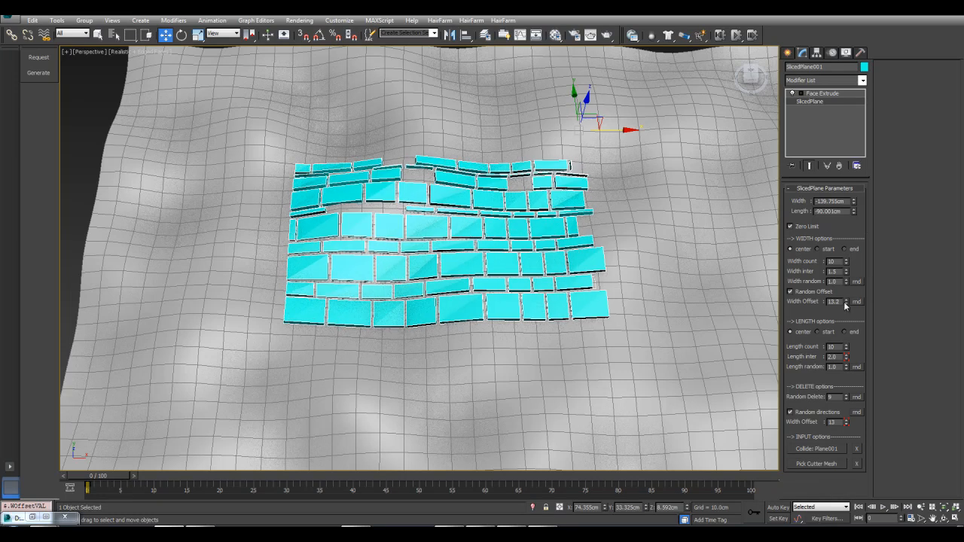
pyautogui.moveTo(691, 255); pyautogui.dragTo(604, 235, button='middle')
pyautogui.scroll(-3, 627, 241)
pyautogui.click(858, 449)
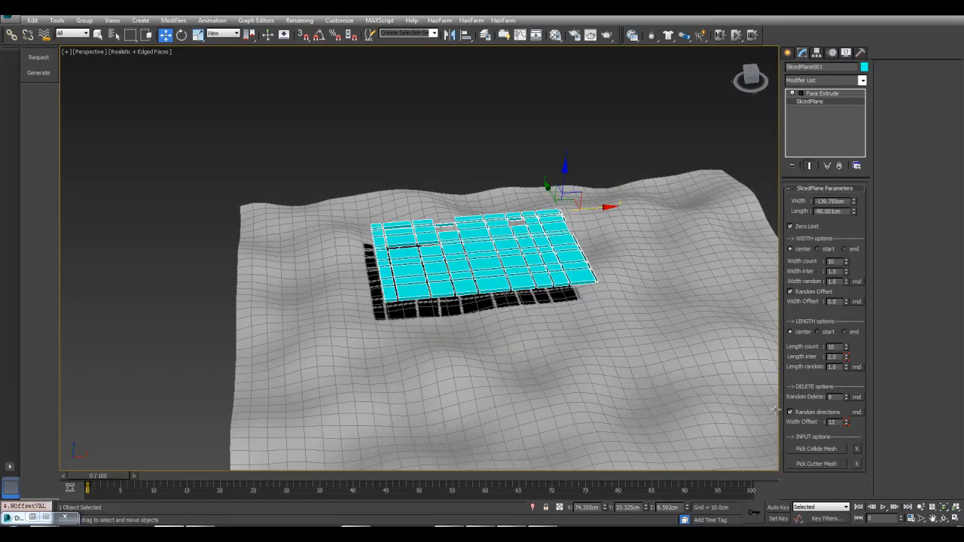
# Increase the flat SlicedPlane's width count to 15.
pyautogui.moveTo(620, 320); pyautogui.dragTo(565, 337, button='middle')
pyautogui.keyDown('alt'); pyautogui.moveTo(558, 277); pyautogui.dragTo(543, 322, button='middle'); pyautogui.keyUp('alt')
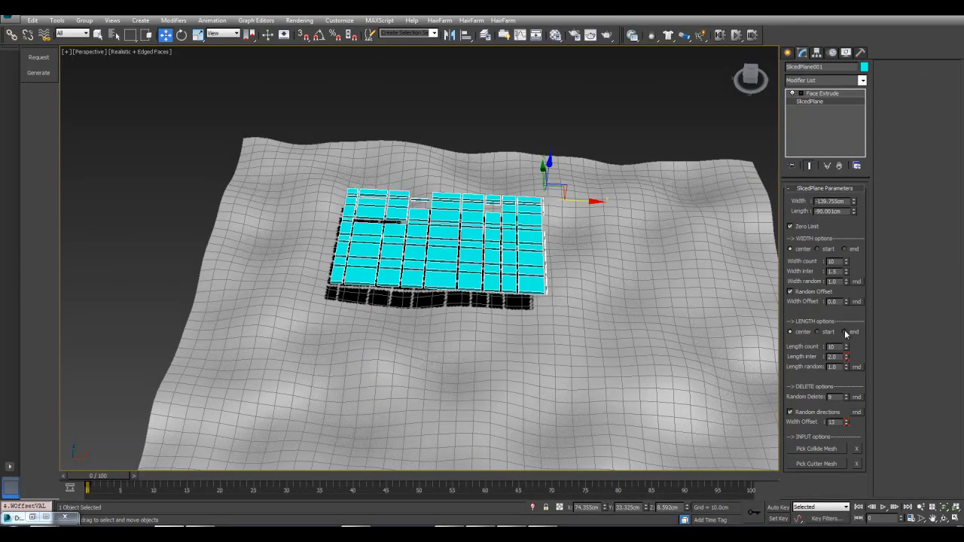
pyautogui.write('15')
pyautogui.press('Return')
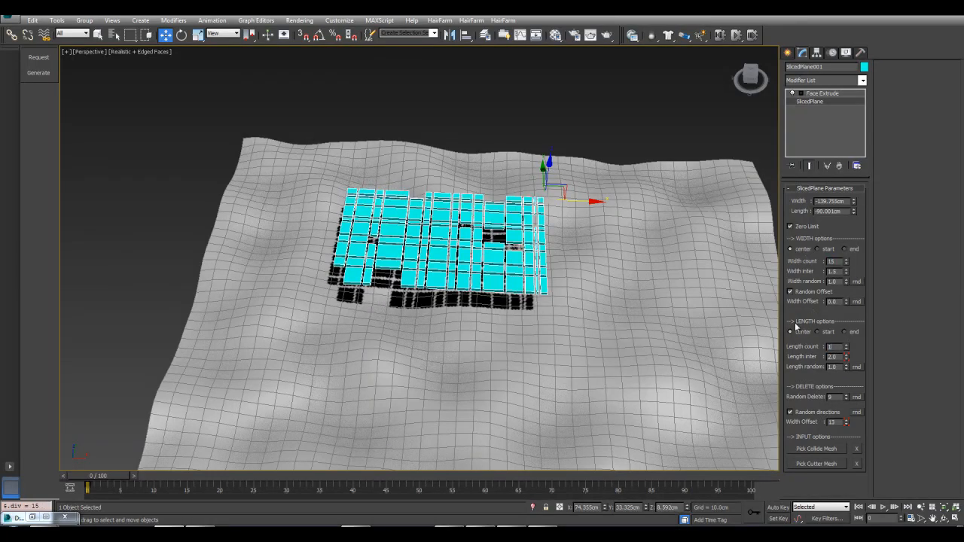
# Set the SlicedPlane's length count to 15.
pyautogui.write('15')
pyautogui.press('Return')
pyautogui.keyDown('alt'); pyautogui.moveTo(400, 220); pyautogui.dragTo(411, 241, button='middle'); pyautogui.keyUp('alt')
pyautogui.scroll(2, 411, 241)
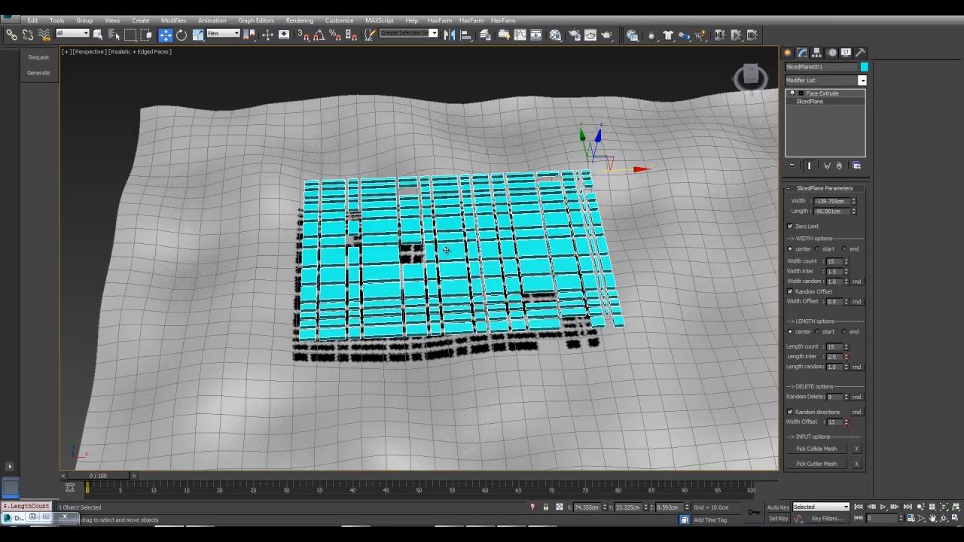
pyautogui.scroll(2, 447, 251)
pyautogui.moveTo(503, 234); pyautogui.dragTo(460, 226, button='middle')
pyautogui.scroll(-2, 460, 226)
# Create a sphere with a radius of about 37 cm beside the SlicedPlane.
pyautogui.click(788, 53)
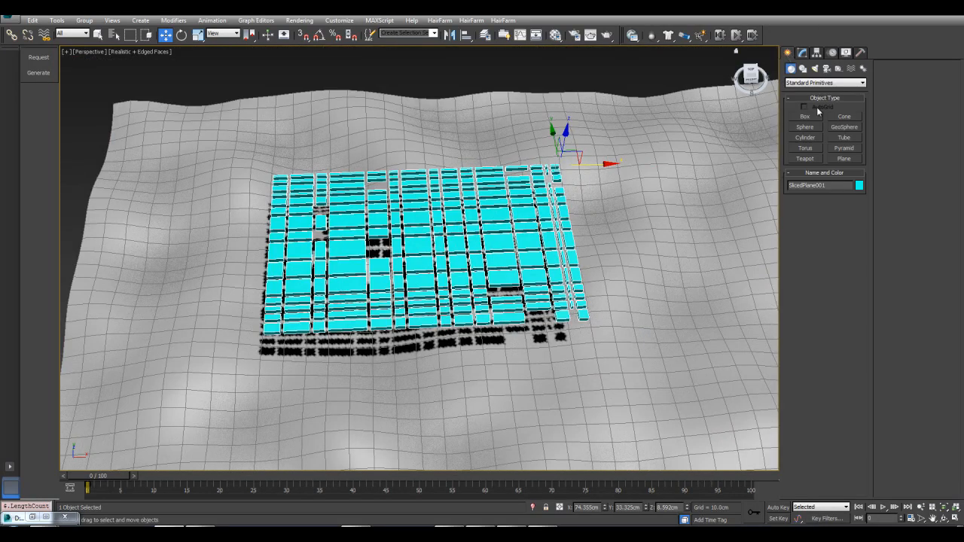
pyautogui.click(805, 127)
pyautogui.moveTo(633, 249); pyautogui.dragTo(703, 275)
pyautogui.press('w')
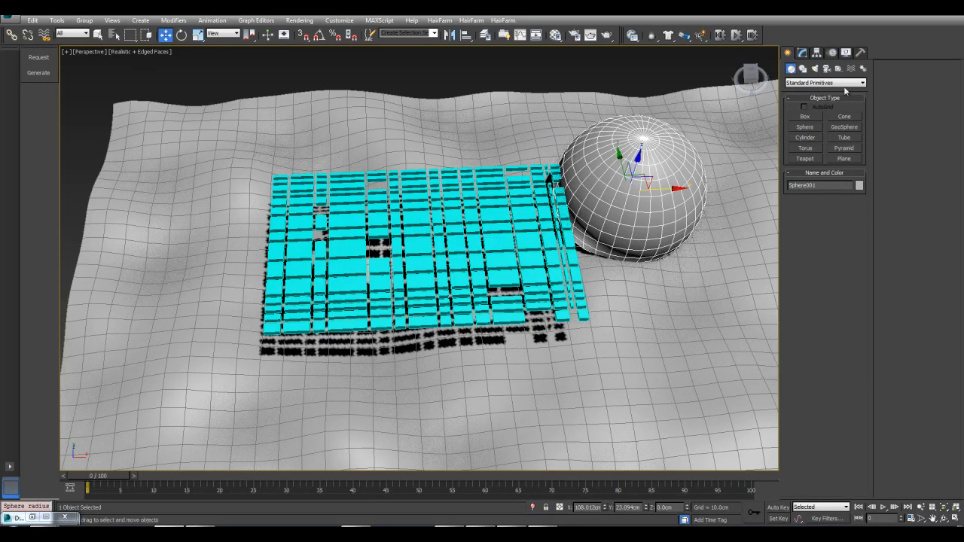
# Create a box about 66 cm long, 78 cm wide and 55 cm high near the SlicedPlane's corner.
pyautogui.click(808, 119)
pyautogui.moveTo(689, 320); pyautogui.dragTo(517, 462)
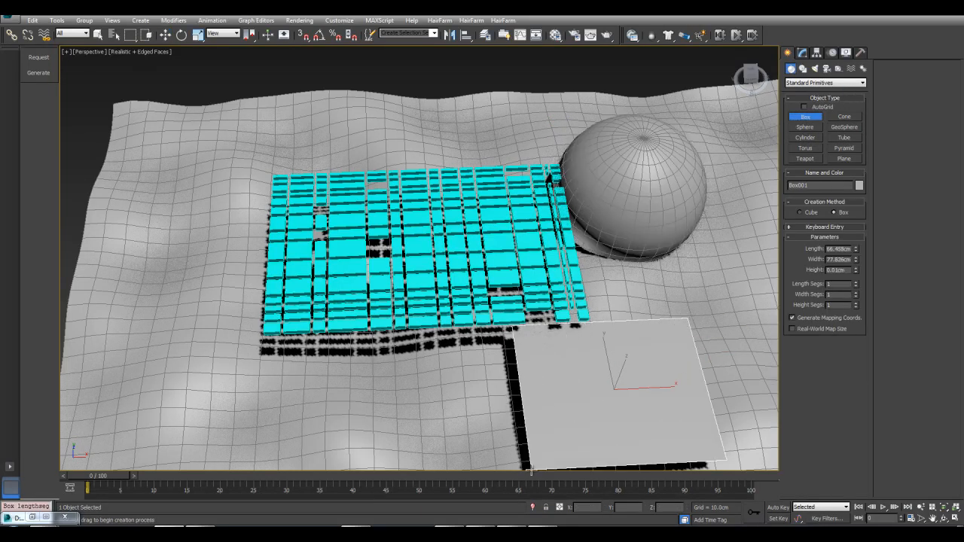
pyautogui.click(562, 345)
pyautogui.keyDown('alt'); pyautogui.moveTo(562, 345); pyautogui.dragTo(651, 234, button='middle'); pyautogui.keyUp('alt')
pyautogui.press('w')
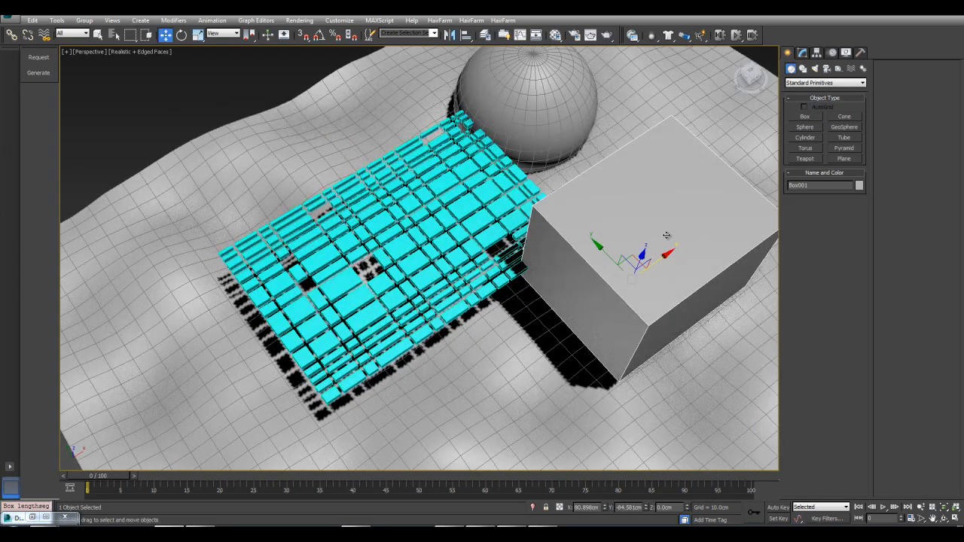
# Set the SlicedPlane's random delete to 0 and assign the box as its cutter mesh.
pyautogui.click(468, 232)
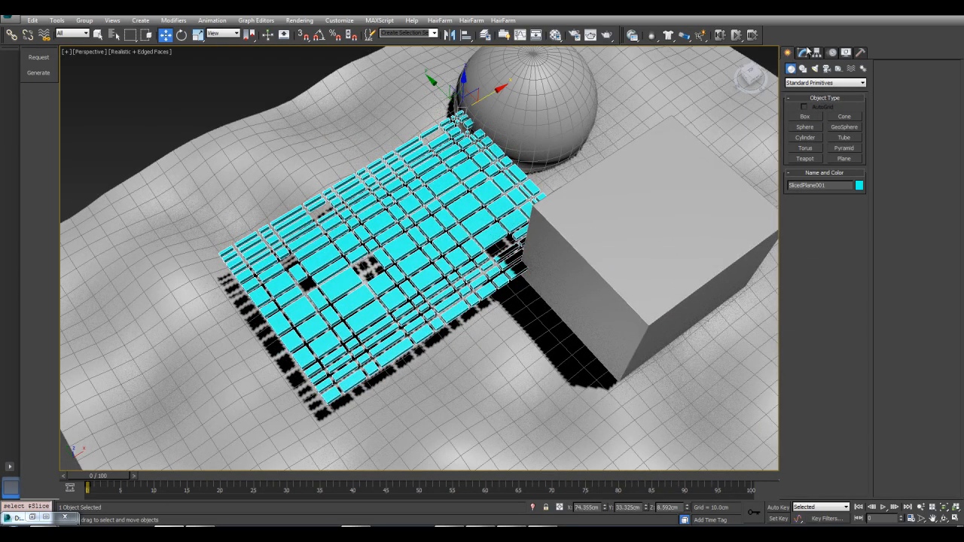
pyautogui.click(804, 52)
pyautogui.click(820, 101)
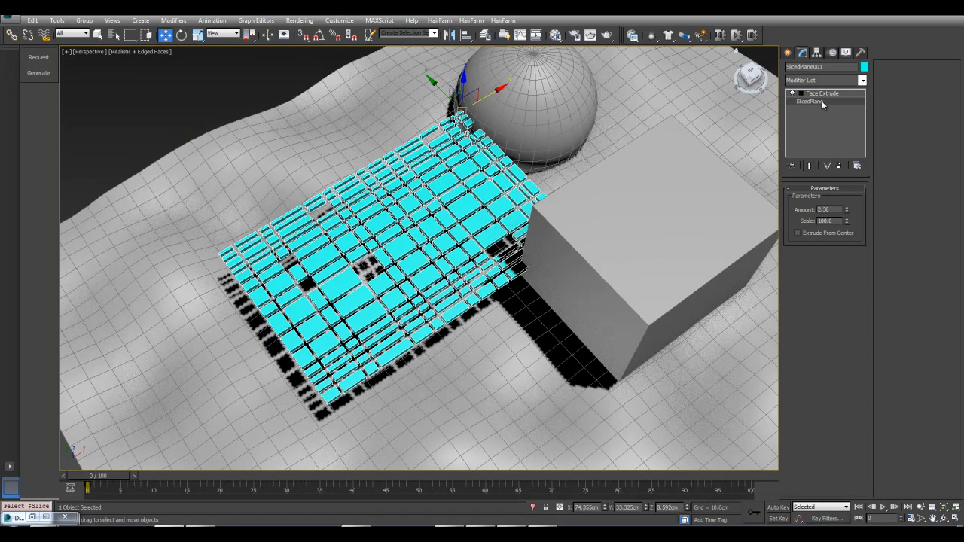
pyautogui.rightClick(847, 398)
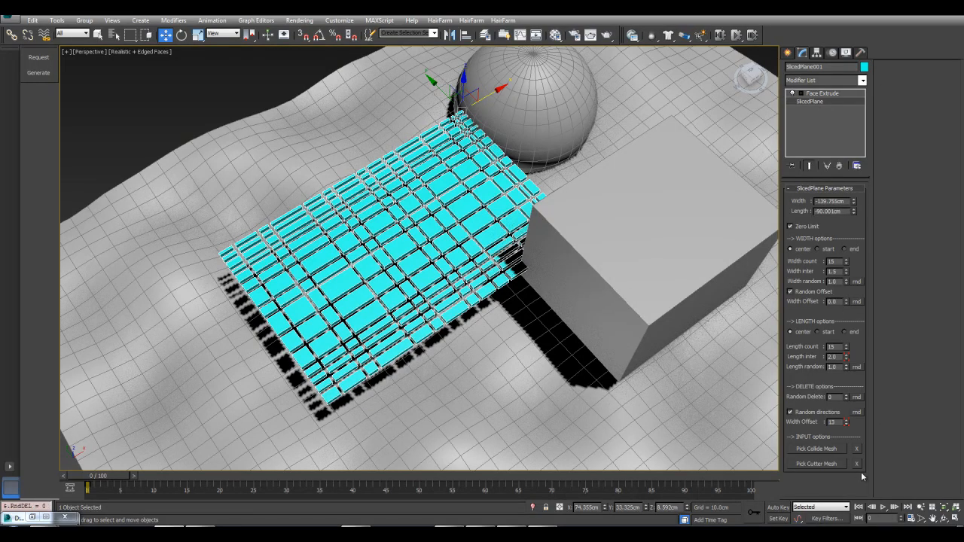
pyautogui.click(818, 464)
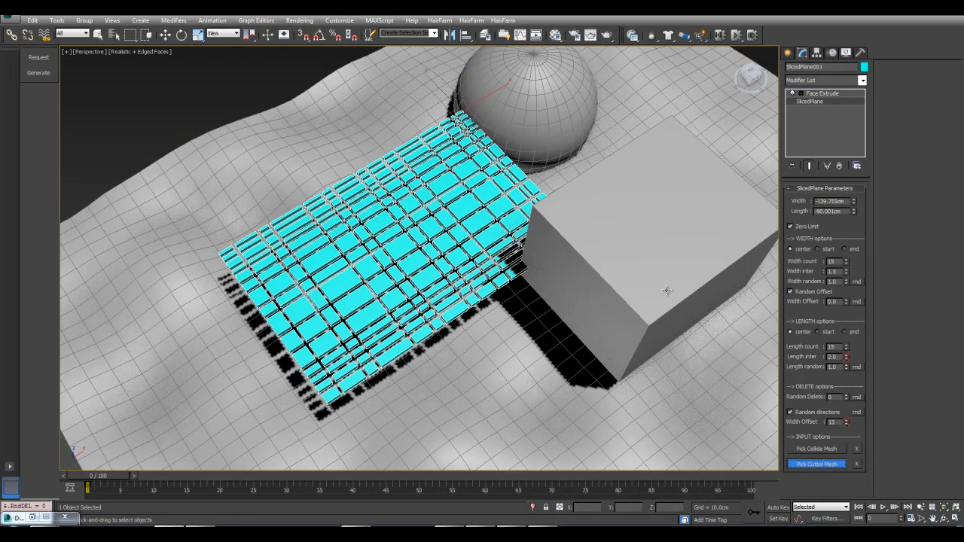
pyautogui.click(666, 288)
# Enable Display as Box for the cutter box and switch the perspective viewport to Shaded.
pyautogui.click(645, 259)
pyautogui.rightClick(644, 260)
pyautogui.click(666, 319)
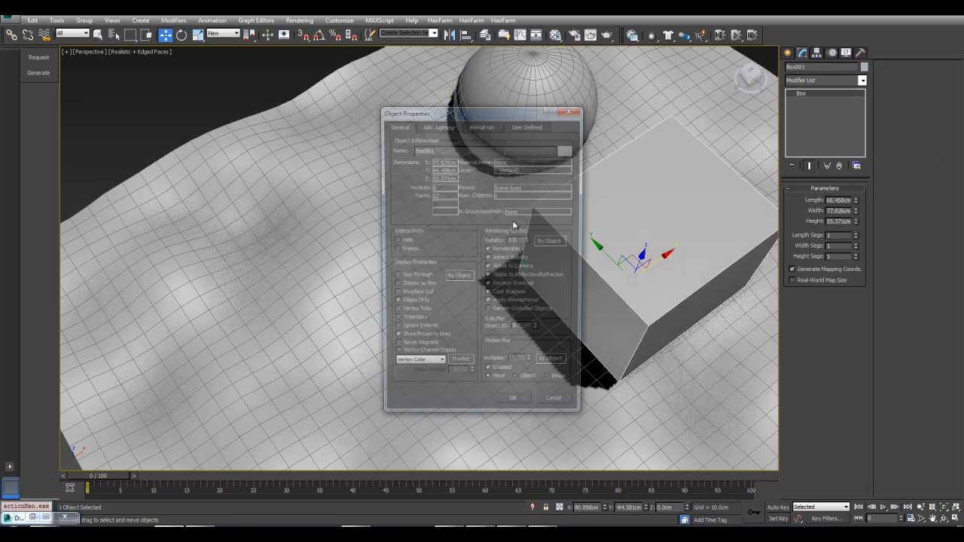
pyautogui.click(527, 408)
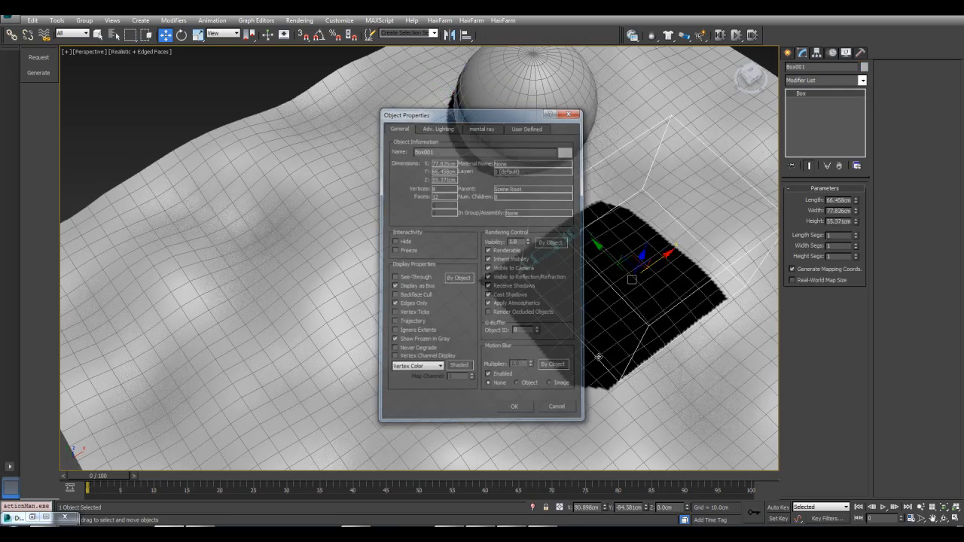
pyautogui.click(128, 51)
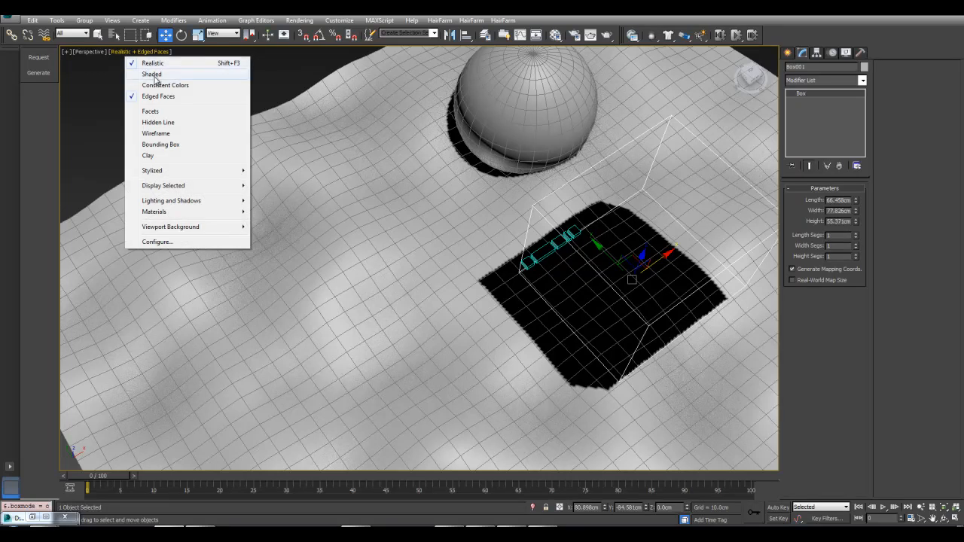
pyautogui.click(159, 79)
# Move the cutter box across the SlicedPlane's tiles and rotate it about its vertical axis.
pyautogui.moveTo(635, 250); pyautogui.dragTo(381, 223)
pyautogui.click(386, 224)
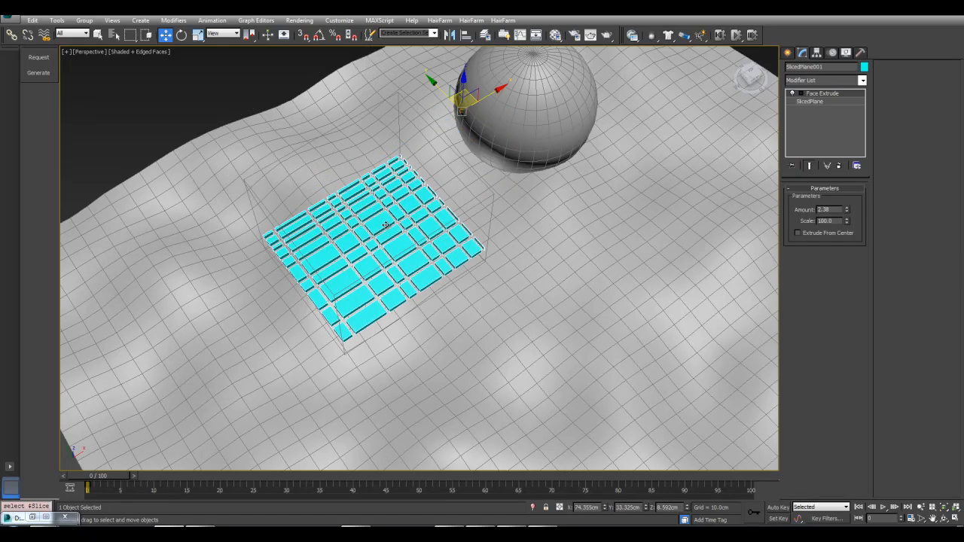
pyautogui.click(399, 135)
pyautogui.keyDown('alt'); pyautogui.moveTo(446, 202); pyautogui.dragTo(393, 223, button='middle'); pyautogui.keyUp('alt')
pyautogui.moveTo(416, 227); pyautogui.dragTo(671, 159)
pyautogui.press('e')
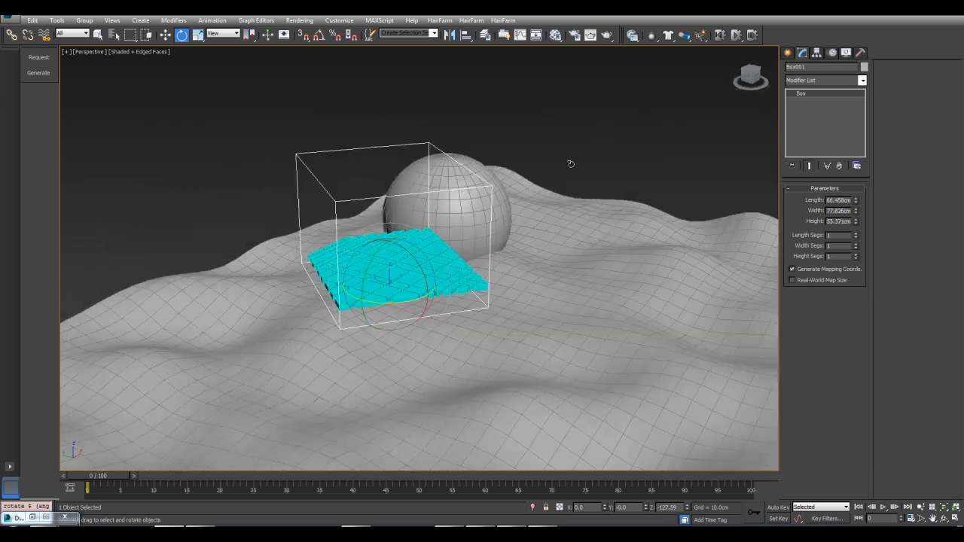
pyautogui.keyDown('alt'); pyautogui.moveTo(570, 164); pyautogui.dragTo(508, 217, button='middle'); pyautogui.keyUp('alt')
# Try a further rotation and a scaling of the cutter box, undoing each change.
pyautogui.moveTo(381, 264); pyautogui.dragTo(431, 282)
pyautogui.hotkey('ctrl', 'z')
pyautogui.keyDown('alt'); pyautogui.moveTo(433, 283); pyautogui.dragTo(326, 355, button='middle'); pyautogui.keyUp('alt')
pyautogui.press('r')
pyautogui.moveTo(397, 241); pyautogui.dragTo(340, 237)
pyautogui.hotkey('ctrl', 'z')
# Replace the SlicedPlane's cutter mesh with the sphere.
pyautogui.click(461, 200)
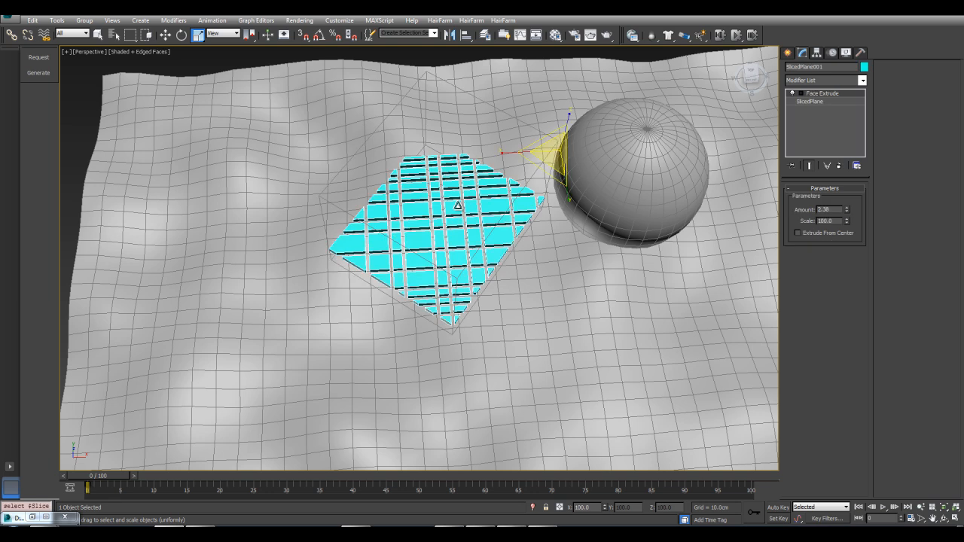
pyautogui.click(810, 102)
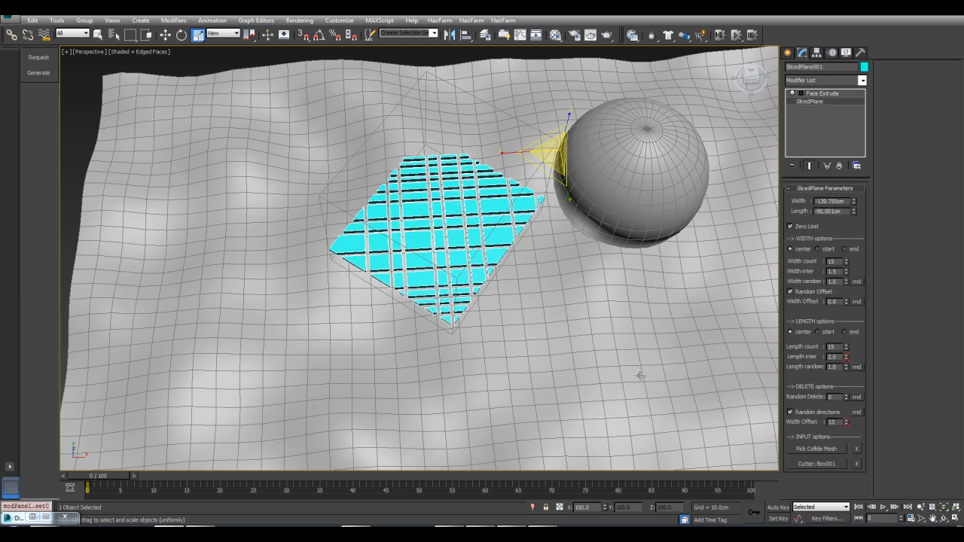
pyautogui.click(808, 464)
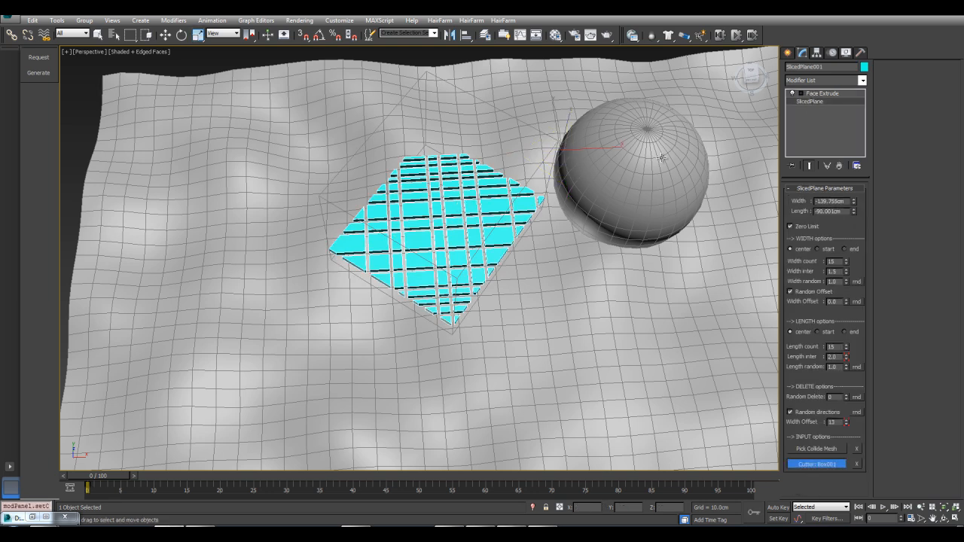
pyautogui.click(637, 151)
# Enable Display as Box for the sphere and move it over the SlicedPlane to cut the tiles.
pyautogui.press('w')
pyautogui.rightClick(637, 151)
pyautogui.click(687, 208)
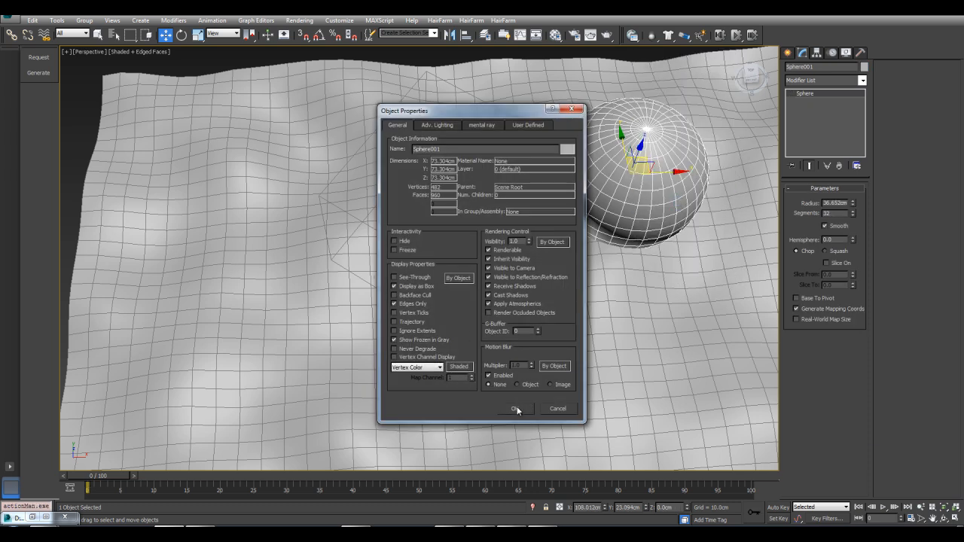
pyautogui.click(517, 410)
pyautogui.keyDown('alt'); pyautogui.moveTo(558, 272); pyautogui.dragTo(579, 226, button='middle'); pyautogui.keyUp('alt')
pyautogui.moveTo(579, 218); pyautogui.dragTo(497, 242)
pyautogui.keyDown('alt'); pyautogui.moveTo(504, 230); pyautogui.dragTo(477, 211, button='middle'); pyautogui.keyUp('alt')
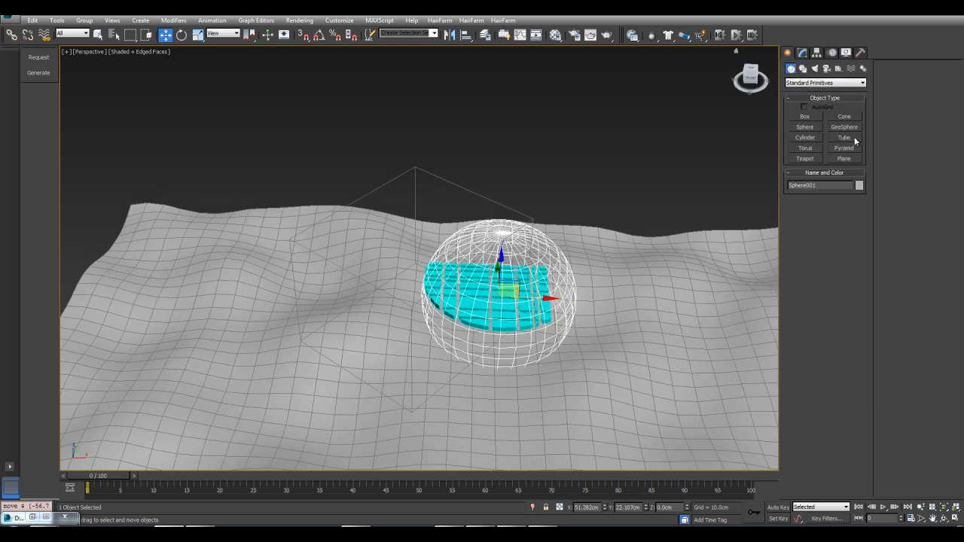
# Create a tube with radii of about 40 and 24 cm and a height of about 37 cm beside the tiles.
pyautogui.click(844, 137)
pyautogui.moveTo(631, 361); pyautogui.dragTo(667, 426)
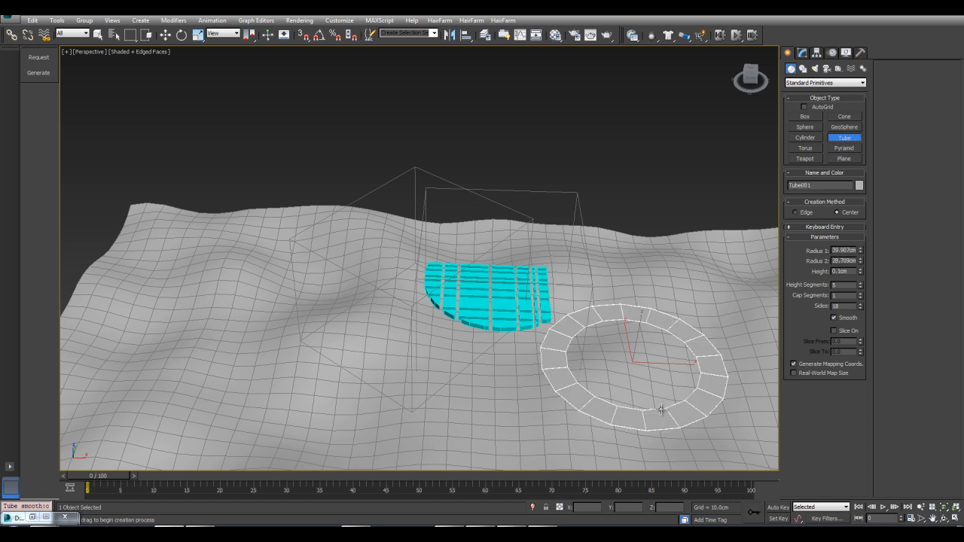
pyautogui.click(663, 401)
pyautogui.click(669, 312)
pyautogui.press('w')
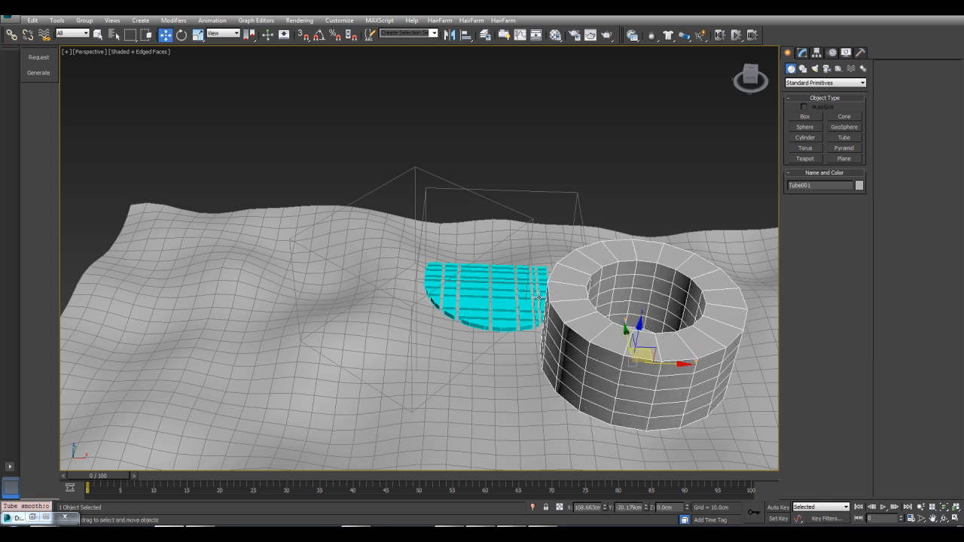
# Replace the SlicedPlane's cutter mesh with the tube.
pyautogui.click(539, 298)
pyautogui.click(802, 52)
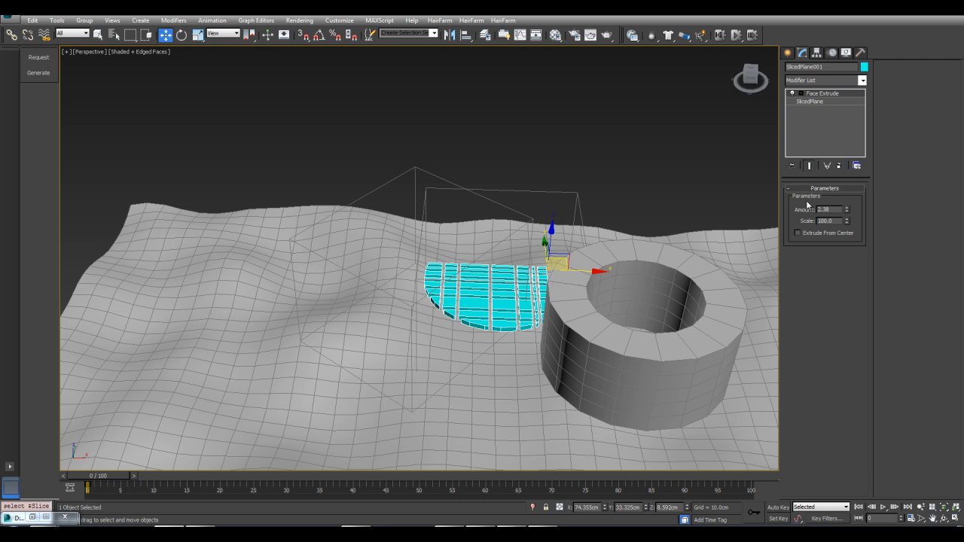
pyautogui.click(826, 101)
pyautogui.click(814, 465)
pyautogui.click(629, 348)
# Enable Display as Box for the tube and move it over the SlicedPlane to cut the tiles into a full ring.
pyautogui.click(629, 348)
pyautogui.rightClick(627, 345)
pyautogui.click(653, 400)
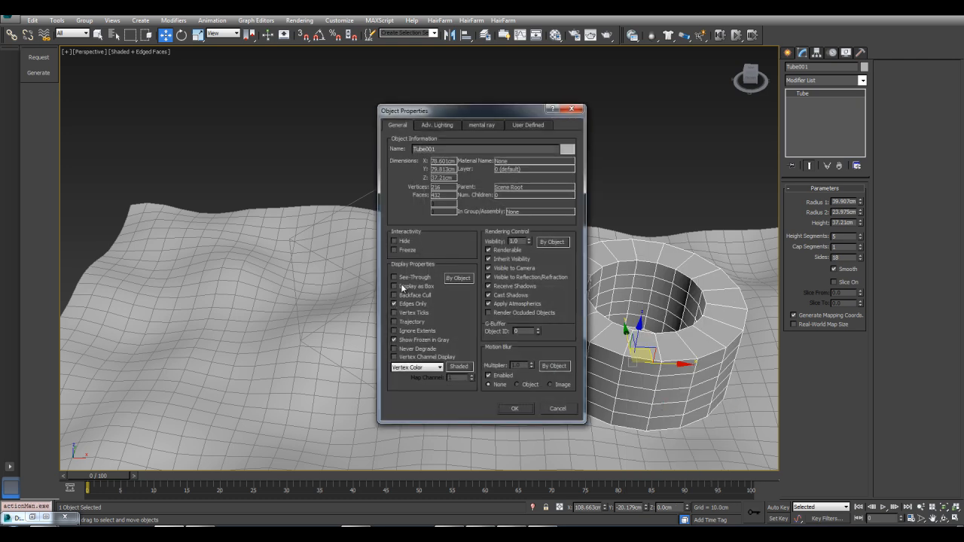
pyautogui.click(515, 408)
pyautogui.keyDown('alt'); pyautogui.moveTo(641, 294); pyautogui.dragTo(659, 357, button='middle'); pyautogui.keyUp('alt')
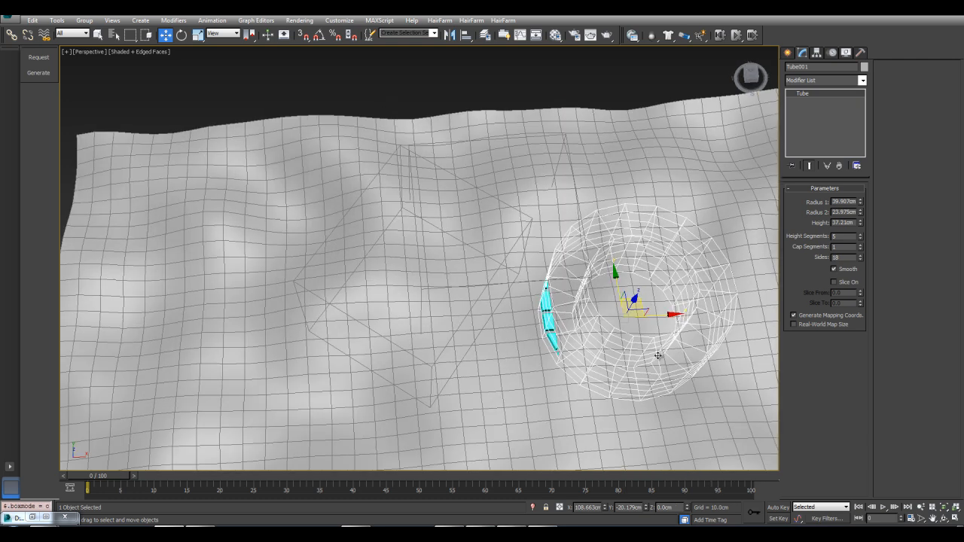
pyautogui.moveTo(643, 300); pyautogui.dragTo(393, 313)
pyautogui.moveTo(393, 312); pyautogui.dragTo(486, 237, button='middle')
pyautogui.scroll(3, 591, 184)
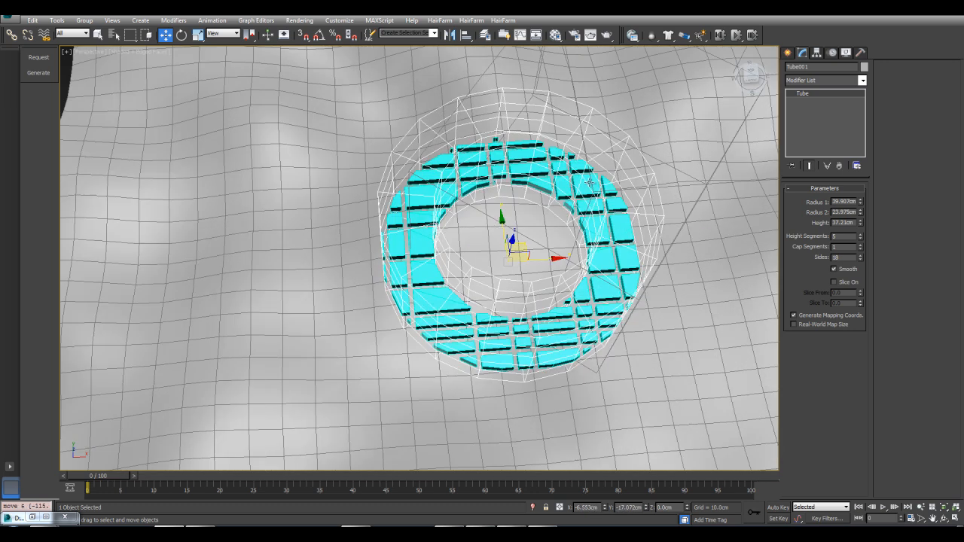
# Set the SlicedPlane's width inter to 0.7 and length inter to 0.5, and generate a new width random variation.
pyautogui.click(540, 183)
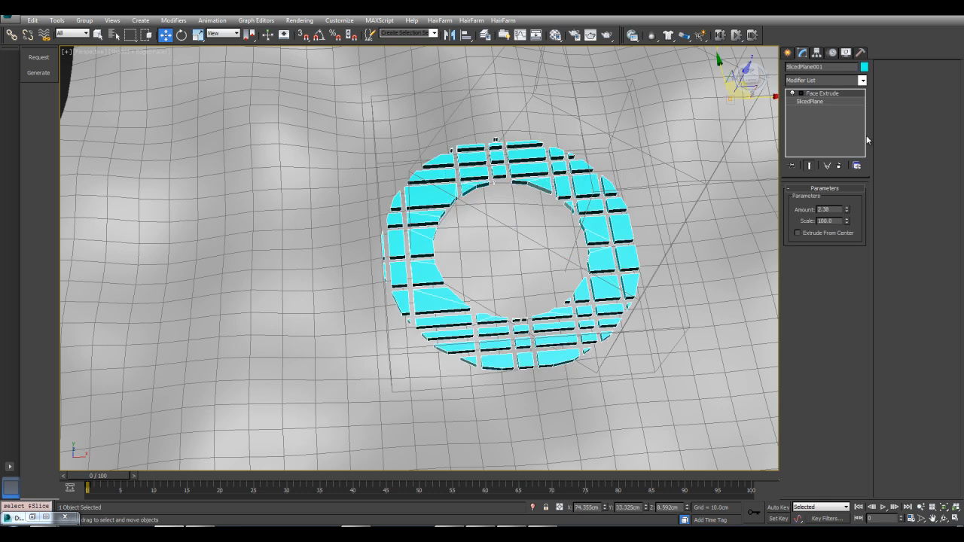
pyautogui.click(826, 101)
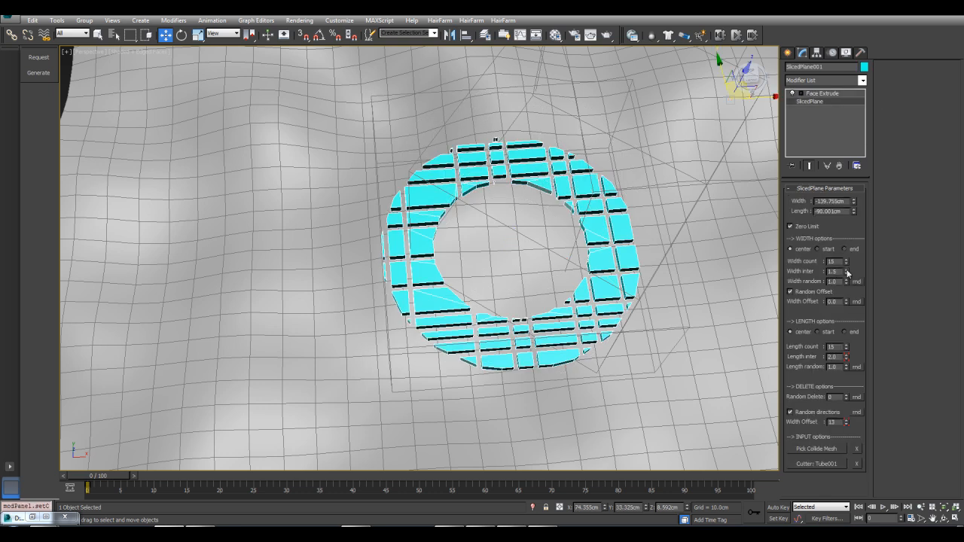
pyautogui.rightClick(847, 272)
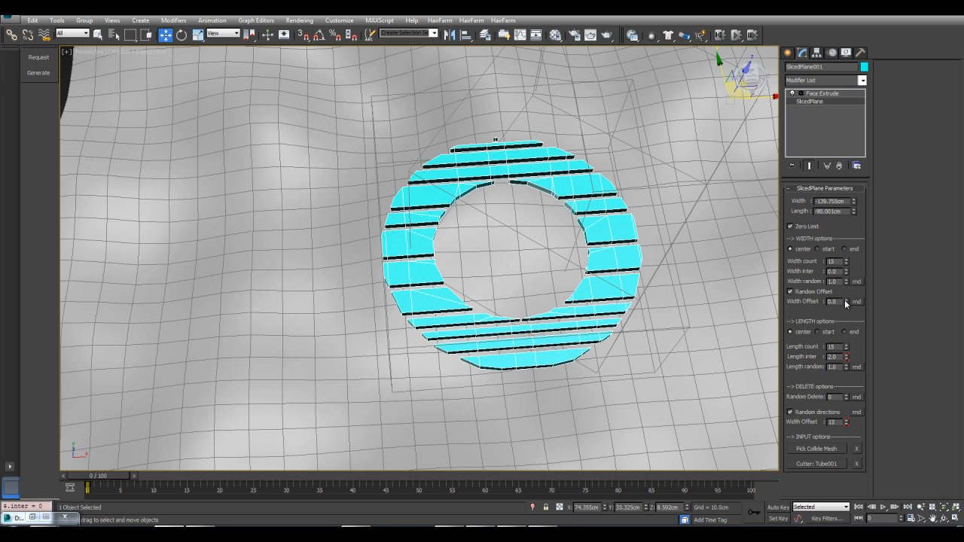
pyautogui.rightClick(847, 358)
pyautogui.moveTo(848, 358); pyautogui.dragTo(852, 352)
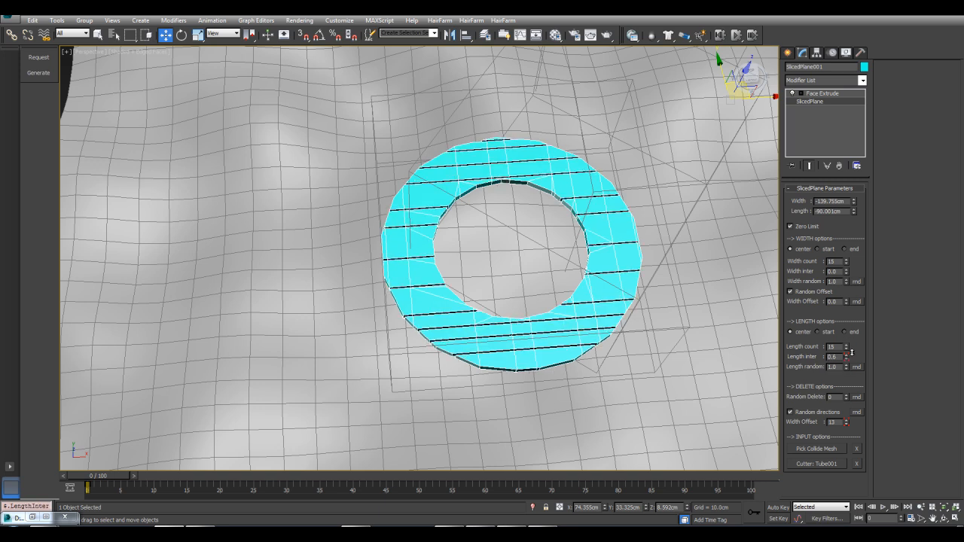
pyautogui.moveTo(848, 274); pyautogui.dragTo(853, 267)
pyautogui.click(846, 279)
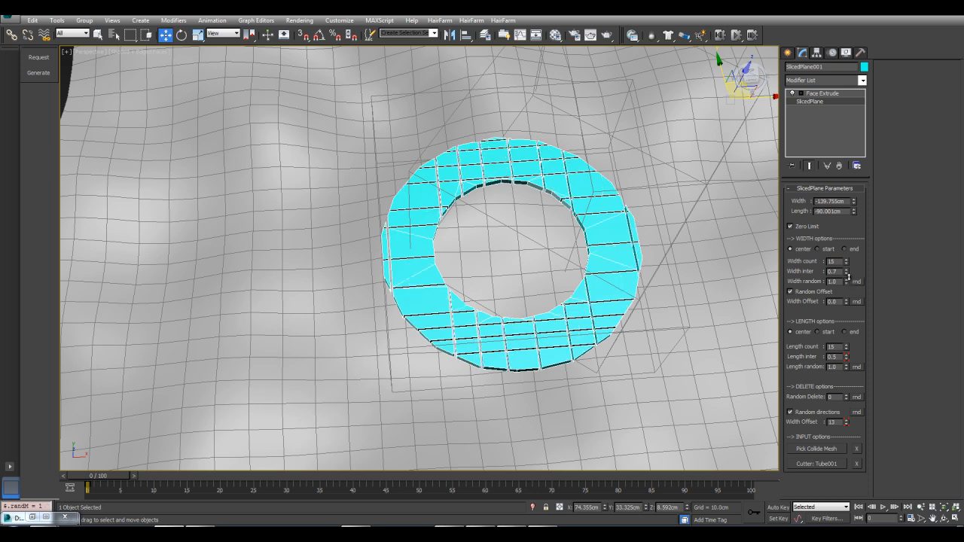
pyautogui.click(857, 281)
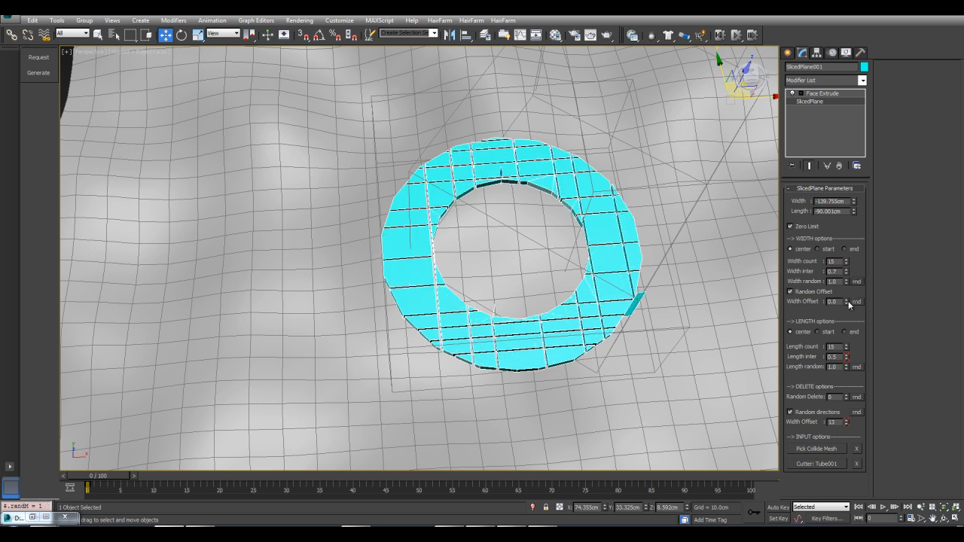
# Set the ring's width offset to 12.0 with Random Offset off, width count to 31 and length count to 65.
pyautogui.moveTo(848, 303); pyautogui.dragTo(847, 251)
pyautogui.click(811, 291)
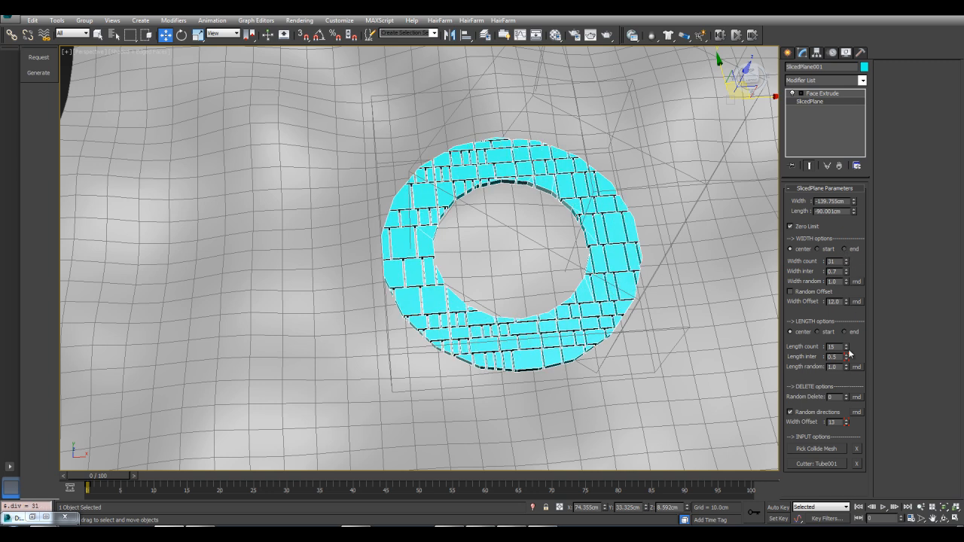
pyautogui.moveTo(848, 334); pyautogui.dragTo(845, 320)
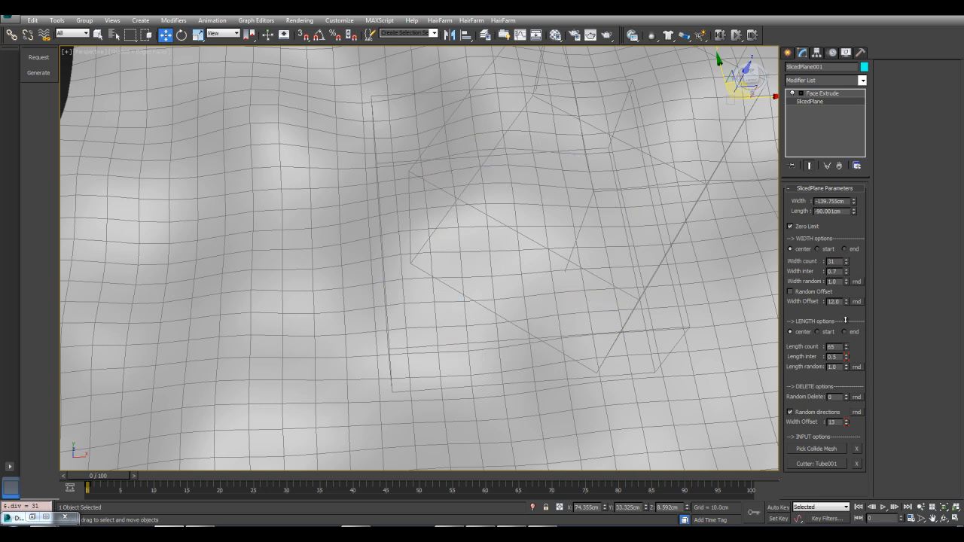
pyautogui.moveTo(652, 236); pyautogui.dragTo(663, 328, button='middle')
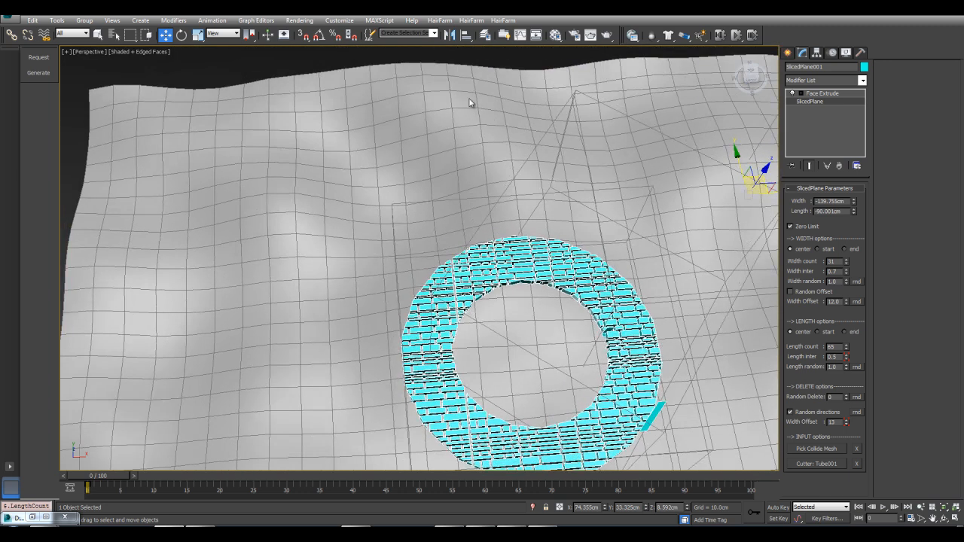
# Turn off edged faces in the perspective viewport and select the former cutter box around the tile ring.
pyautogui.click(494, 58)
pyautogui.keyDown('alt'); pyautogui.moveTo(652, 248); pyautogui.dragTo(627, 234, button='middle'); pyautogui.keyUp('alt')
pyautogui.press('F4')
pyautogui.moveTo(618, 308); pyautogui.dragTo(535, 226, button='middle')
pyautogui.scroll(3, 533, 222)
pyautogui.scroll(-3, 535, 225)
pyautogui.click(535, 226)
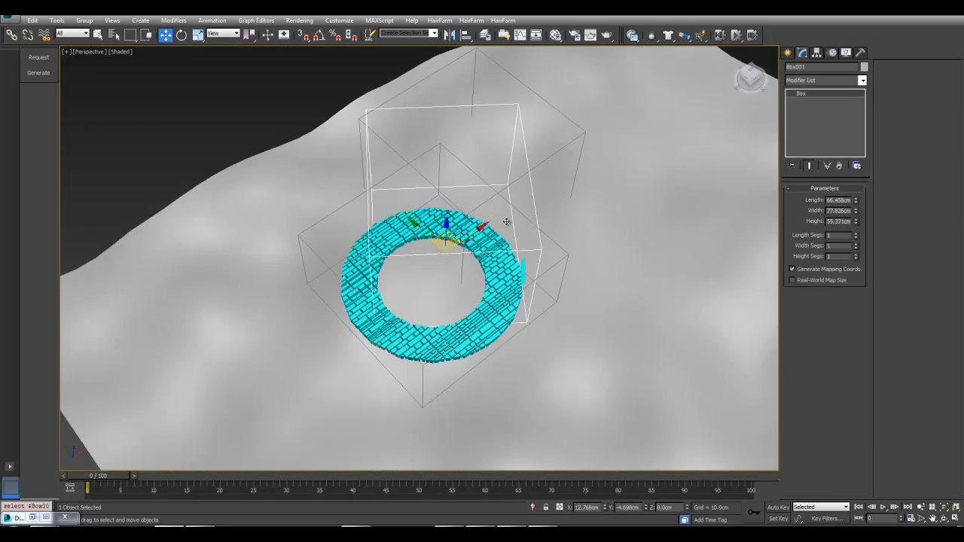
# Select the tube cutter and move it horizontally around the terrain, shifting the cut ring of tiles with it.
pyautogui.click(514, 209)
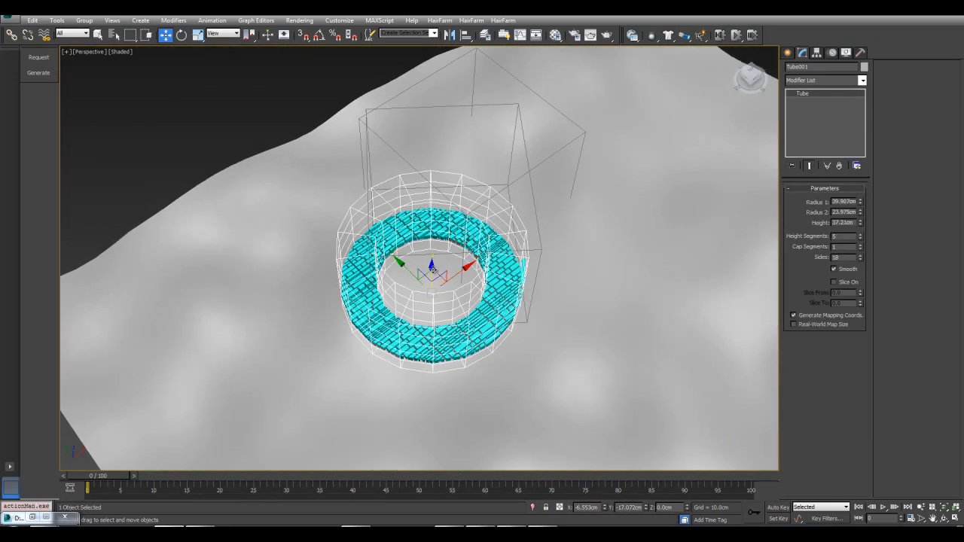
pyautogui.moveTo(395, 291); pyautogui.dragTo(405, 306)
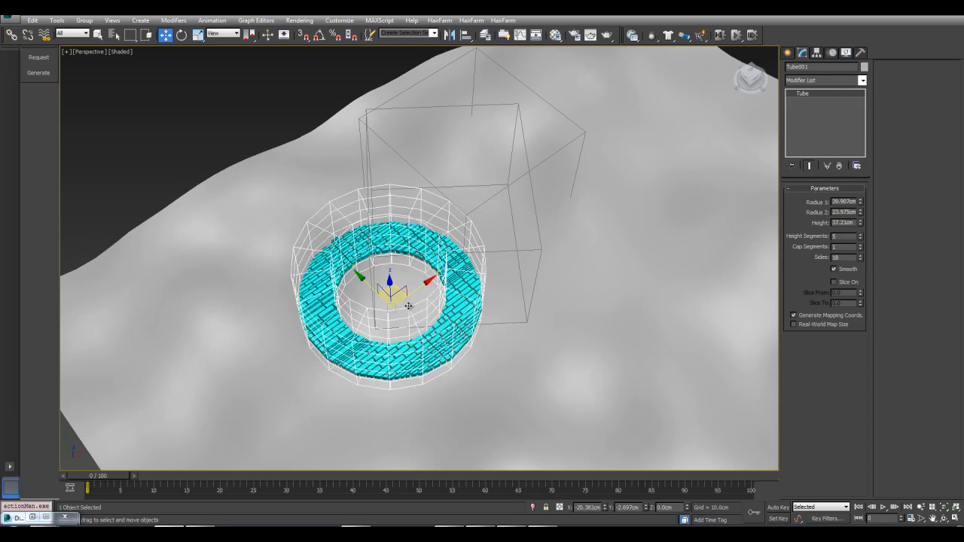
pyautogui.moveTo(466, 298); pyautogui.dragTo(484, 324)
pyautogui.moveTo(450, 267); pyautogui.dragTo(446, 294)
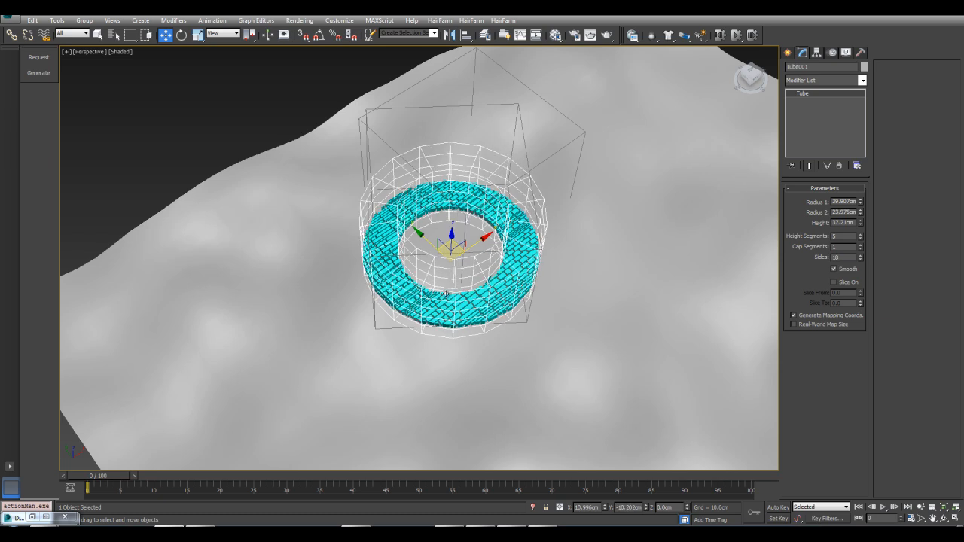
# Select the tile ring and open the base SlicedPlane parameters beneath its Face Extrude modifier.
pyautogui.keyDown('alt'); pyautogui.moveTo(447, 297); pyautogui.dragTo(433, 274, button='middle'); pyautogui.keyUp('alt')
pyautogui.scroll(3, 475, 279)
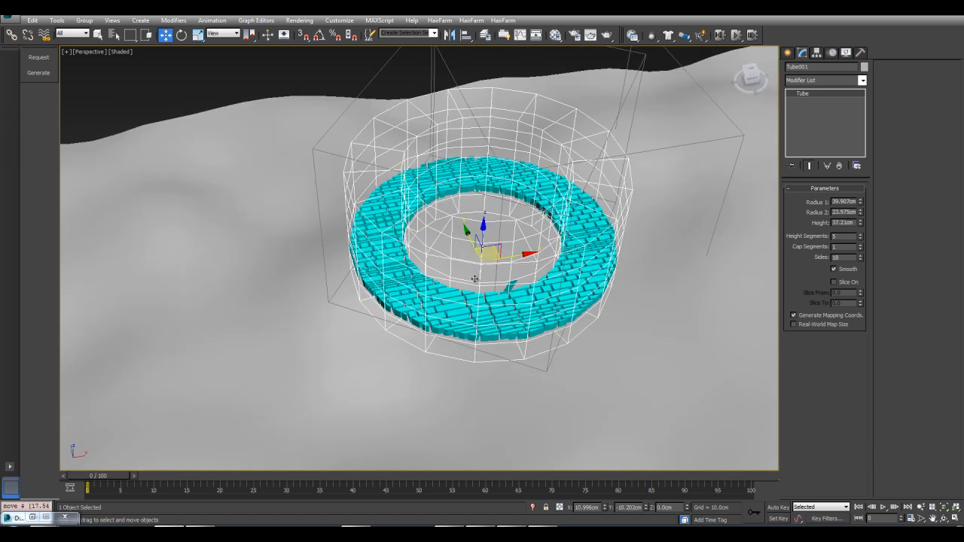
pyautogui.click(409, 312)
pyautogui.keyDown('alt'); pyautogui.moveTo(559, 275); pyautogui.dragTo(562, 230, button='middle'); pyautogui.keyUp('alt')
pyautogui.click(474, 106)
pyautogui.click(390, 295)
pyautogui.moveTo(543, 294); pyautogui.dragTo(496, 285, button='middle')
pyautogui.click(811, 102)
pyautogui.moveTo(413, 189); pyautogui.dragTo(450, 153, button='middle')
pyautogui.scroll(-3, 442, 118)
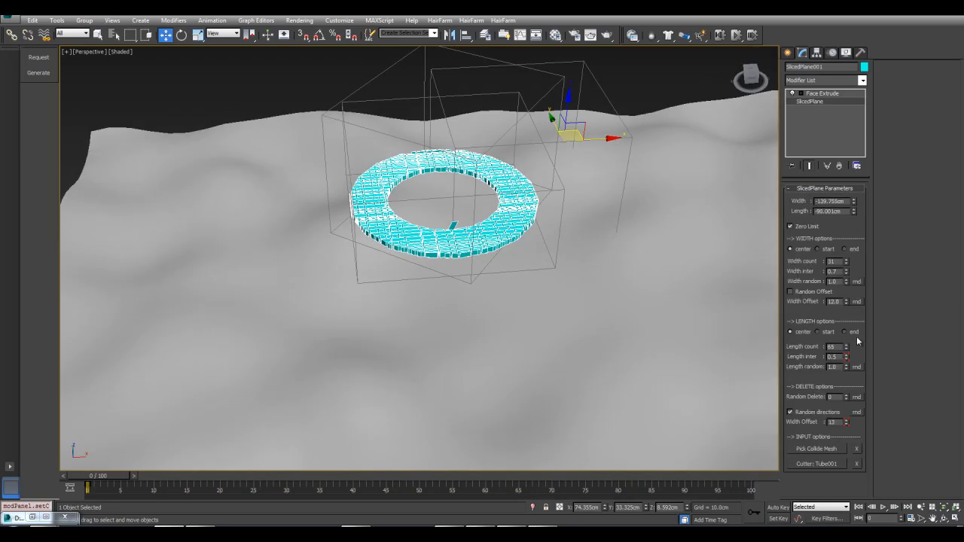
pyautogui.keyDown('alt'); pyautogui.moveTo(408, 183); pyautogui.dragTo(463, 177, button='middle'); pyautogui.keyUp('alt')
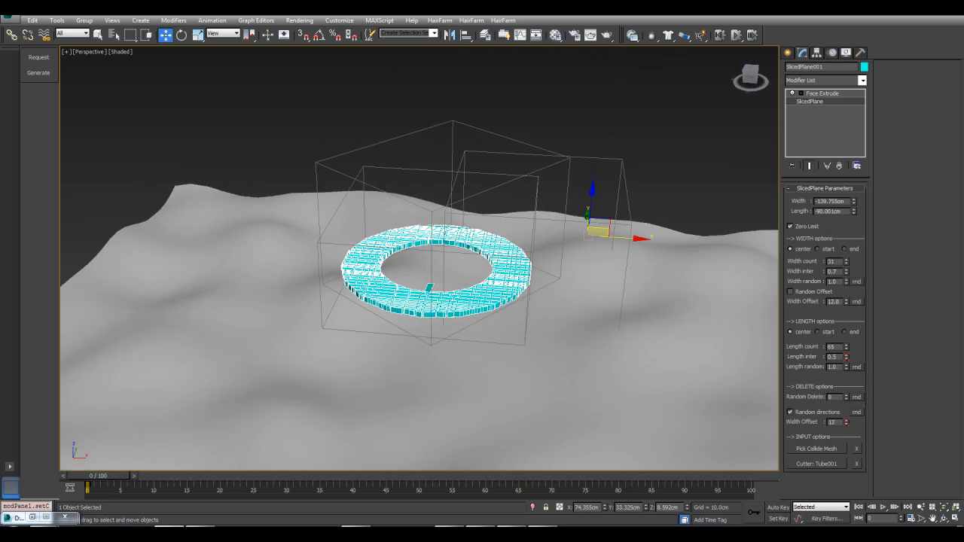